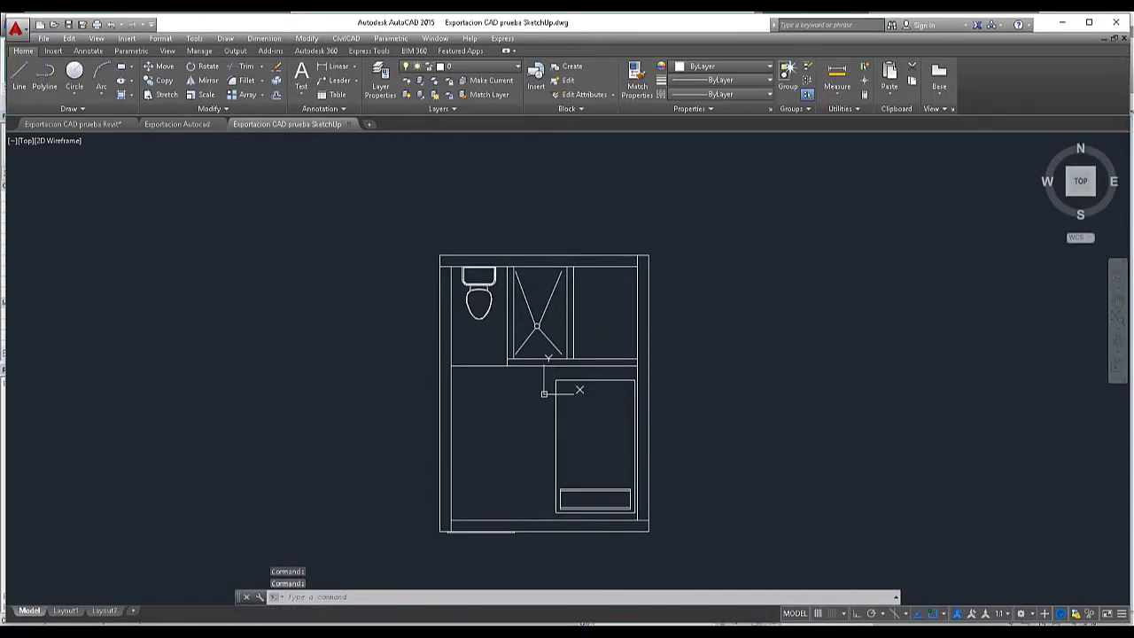
# View the 3D room model in SketchUp, and compare the AutoCAD, SketchUp and Revit export drawings in AutoCAD.
pyautogui.hotkey('ctrl', 'shift', 'Tab')
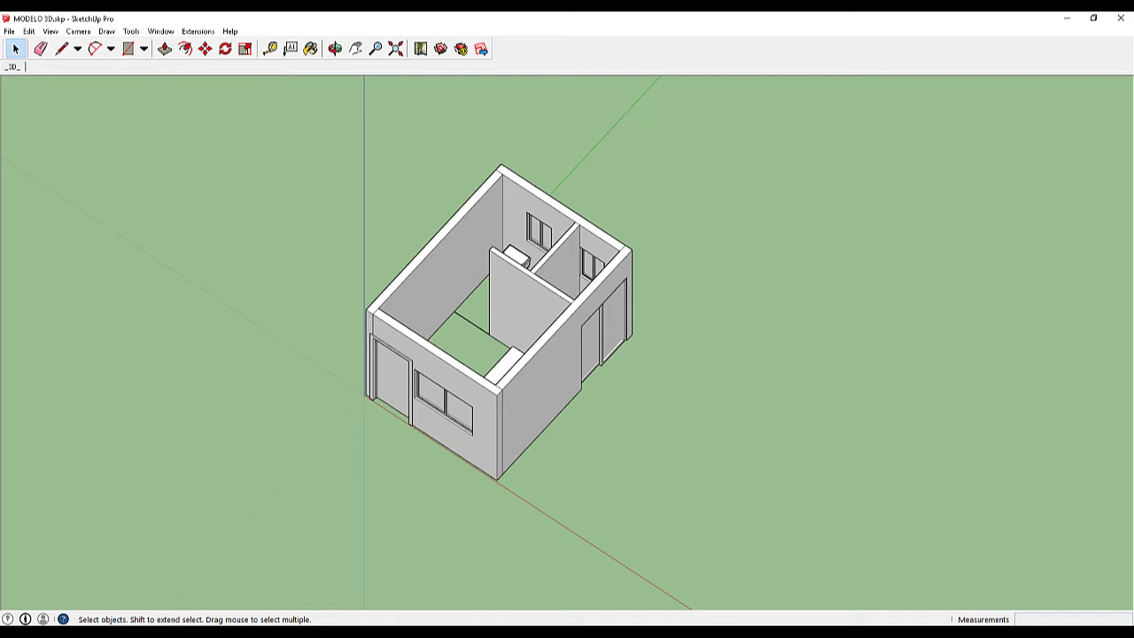
pyautogui.hotkey('alt', 'Tab')
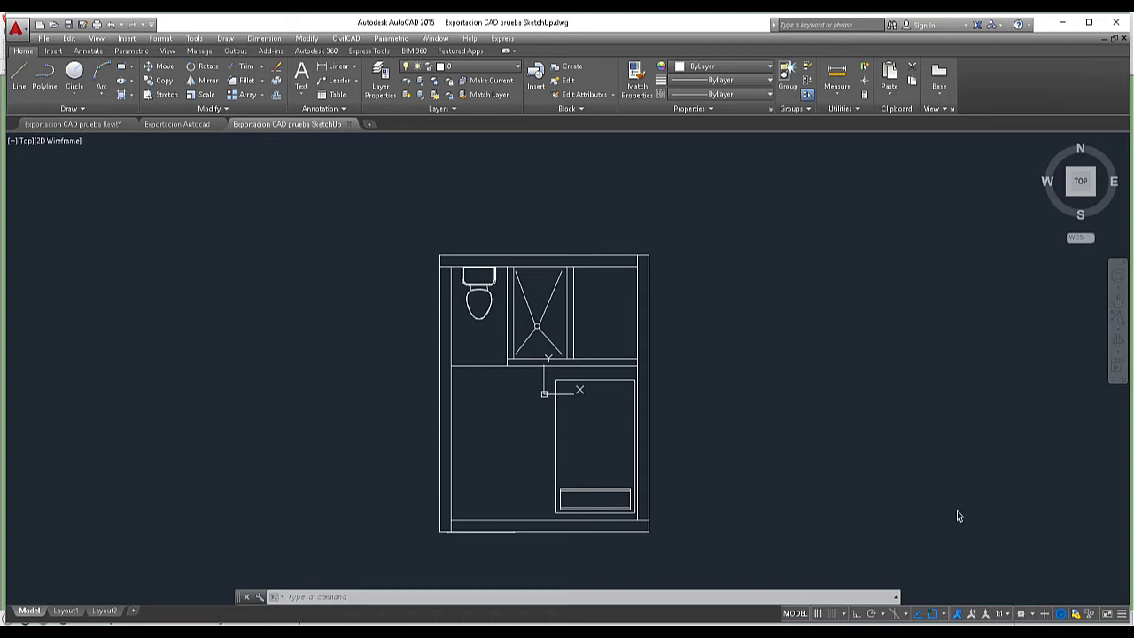
pyautogui.click(175, 126)
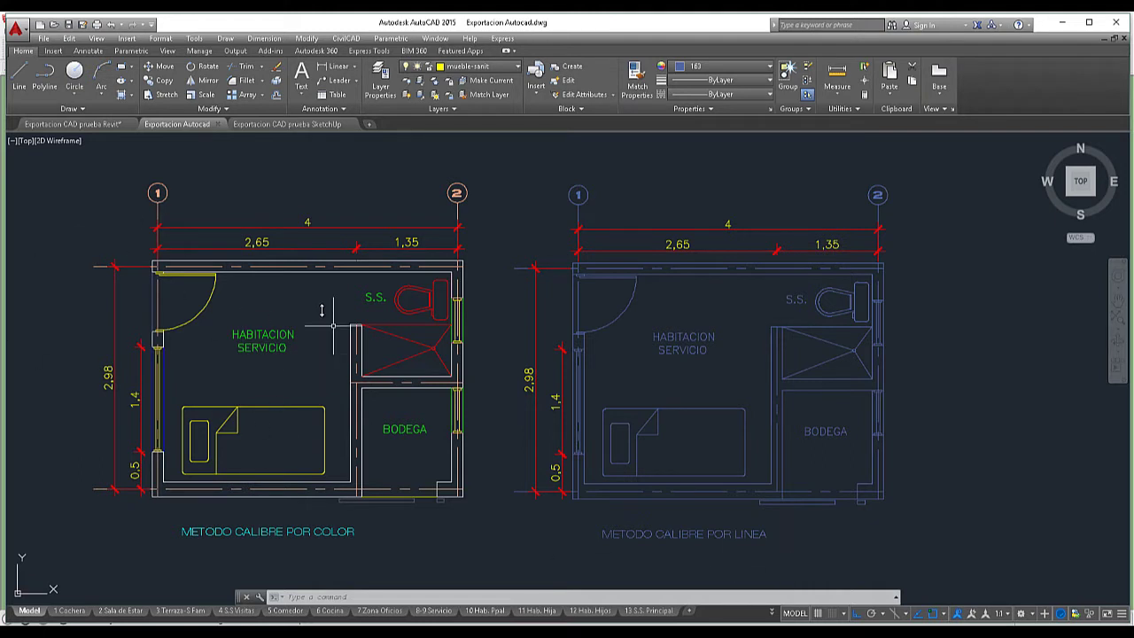
pyautogui.moveTo(458, 306)
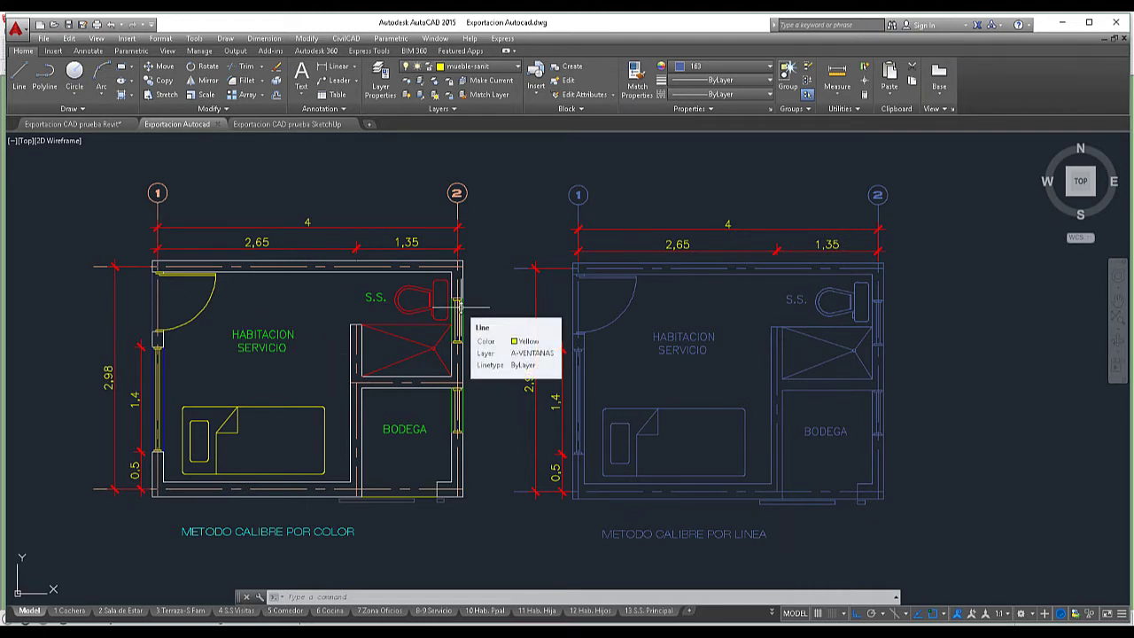
pyautogui.click(271, 127)
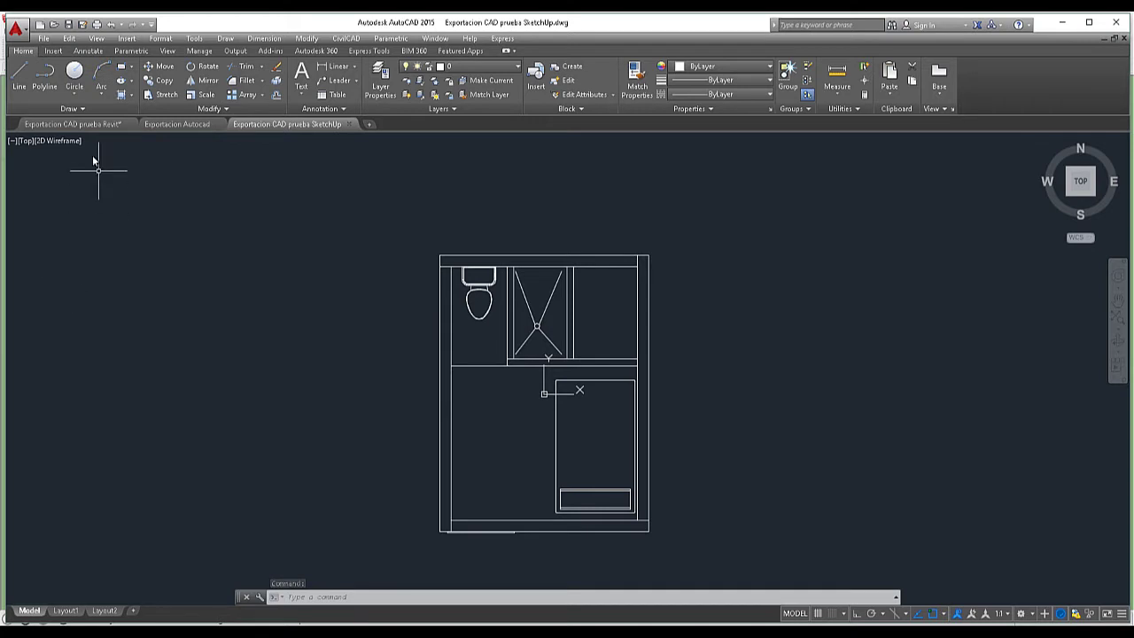
pyautogui.click(90, 126)
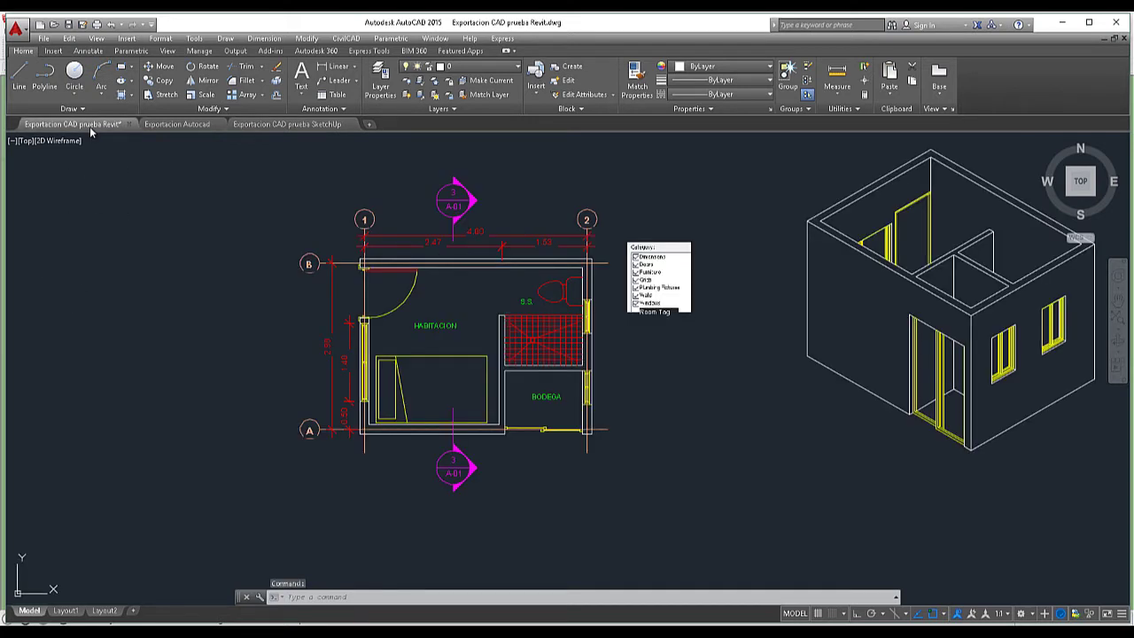
pyautogui.moveTo(461, 460); pyautogui.dragTo(358, 486, button='middle')
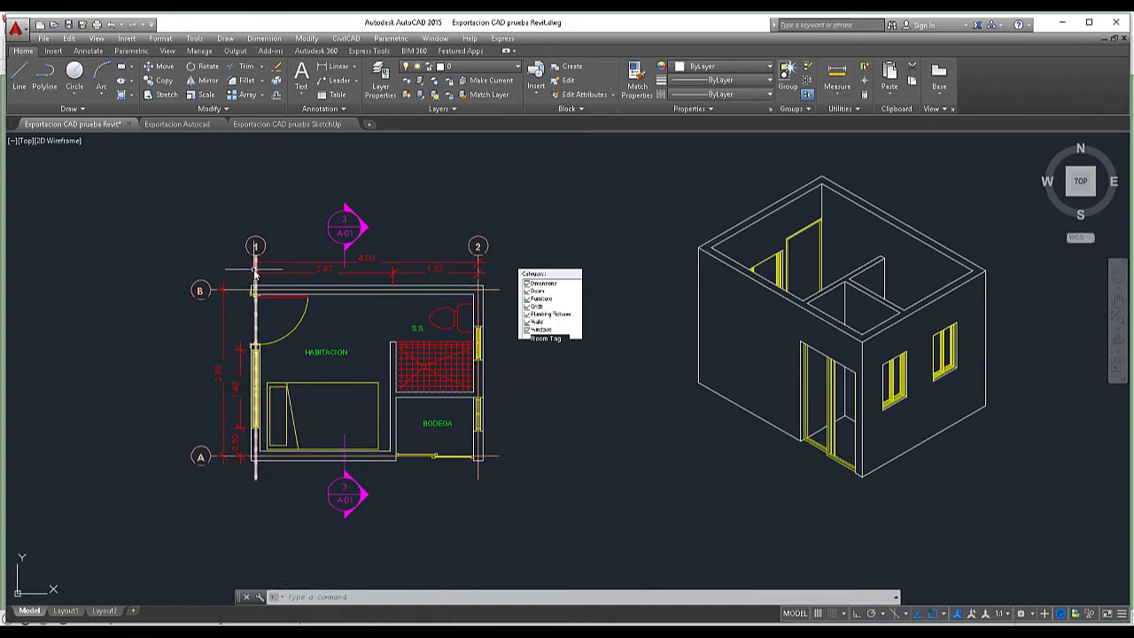
pyautogui.moveTo(255, 275)
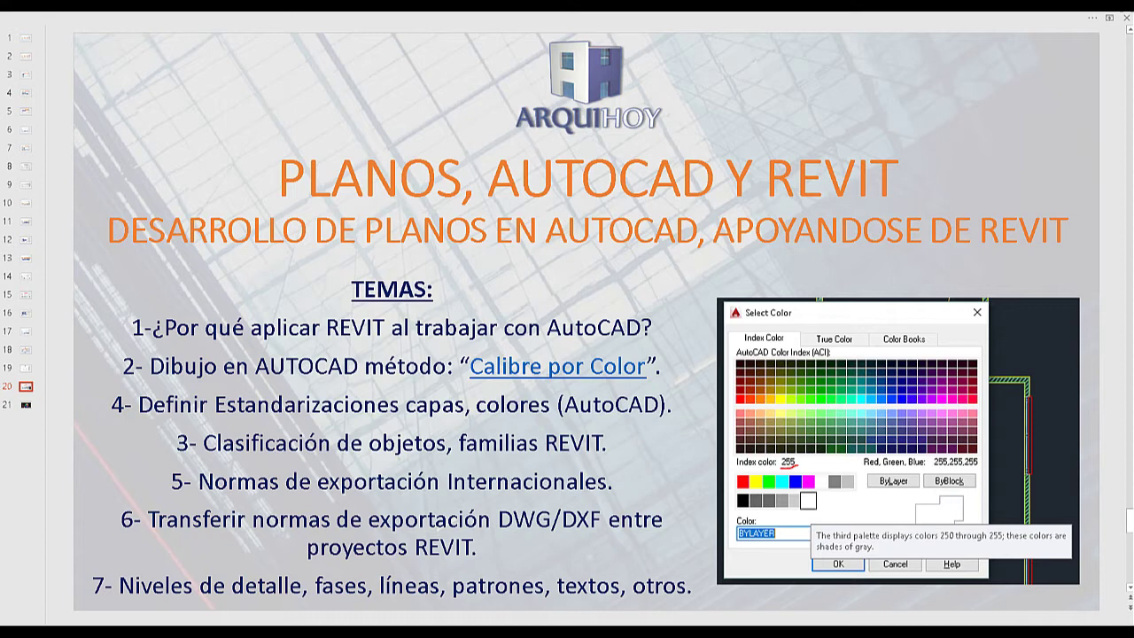
pyautogui.click(27, 406)
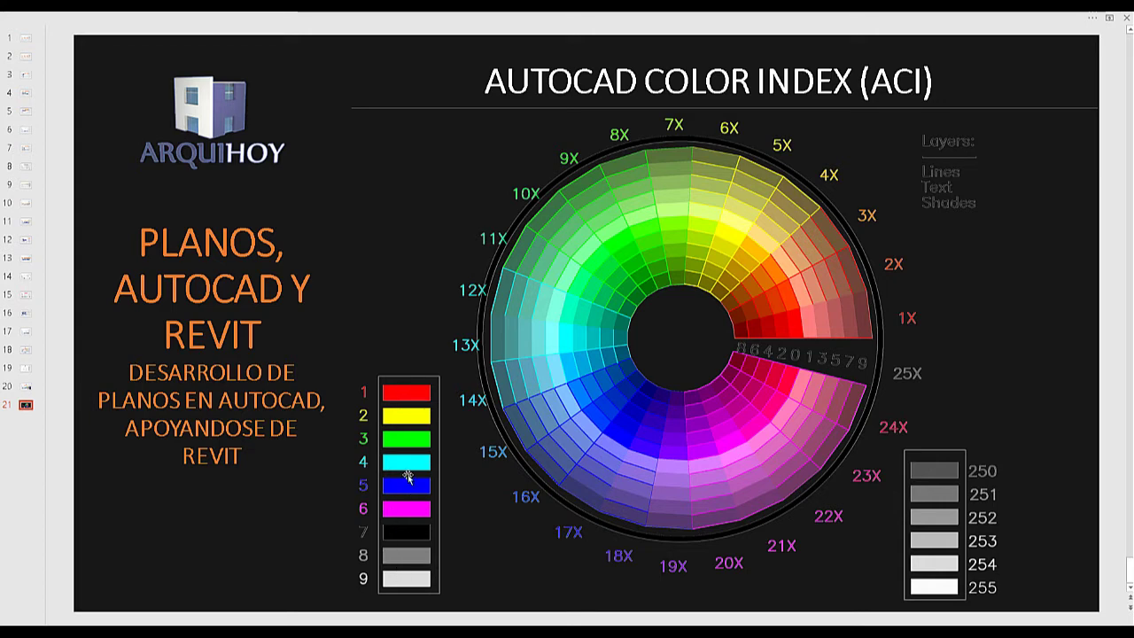
pyautogui.click(20, 387)
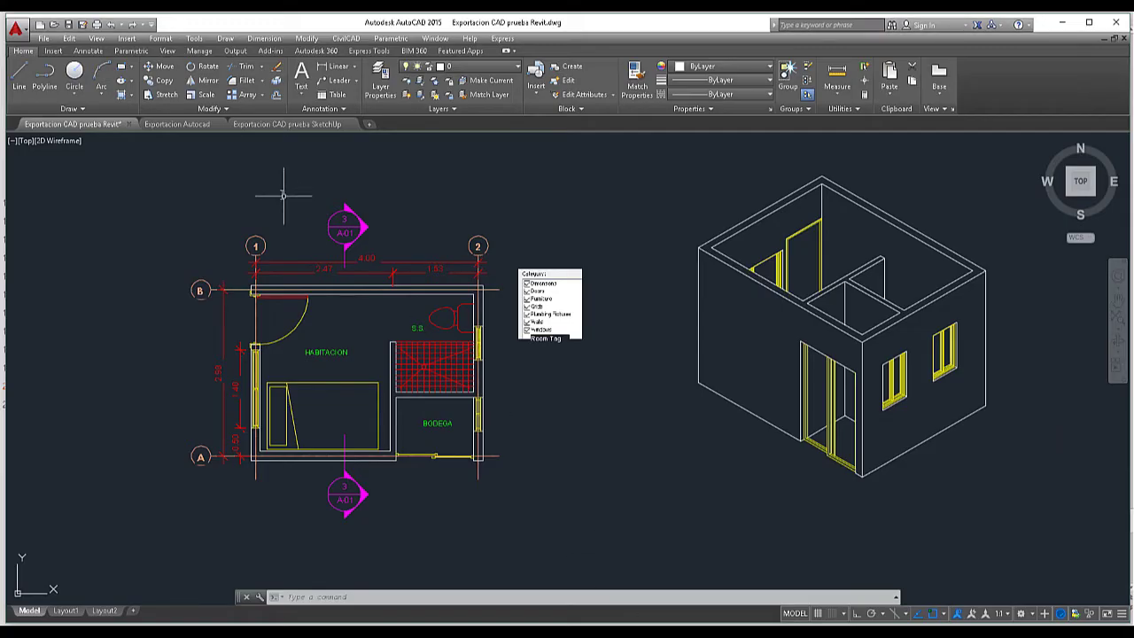
# In AutoCAD, examine the "Metodo calibre por color" and "Metodo calibre por linea" plans in the Exportacion Autocad drawing.
pyautogui.click(203, 126)
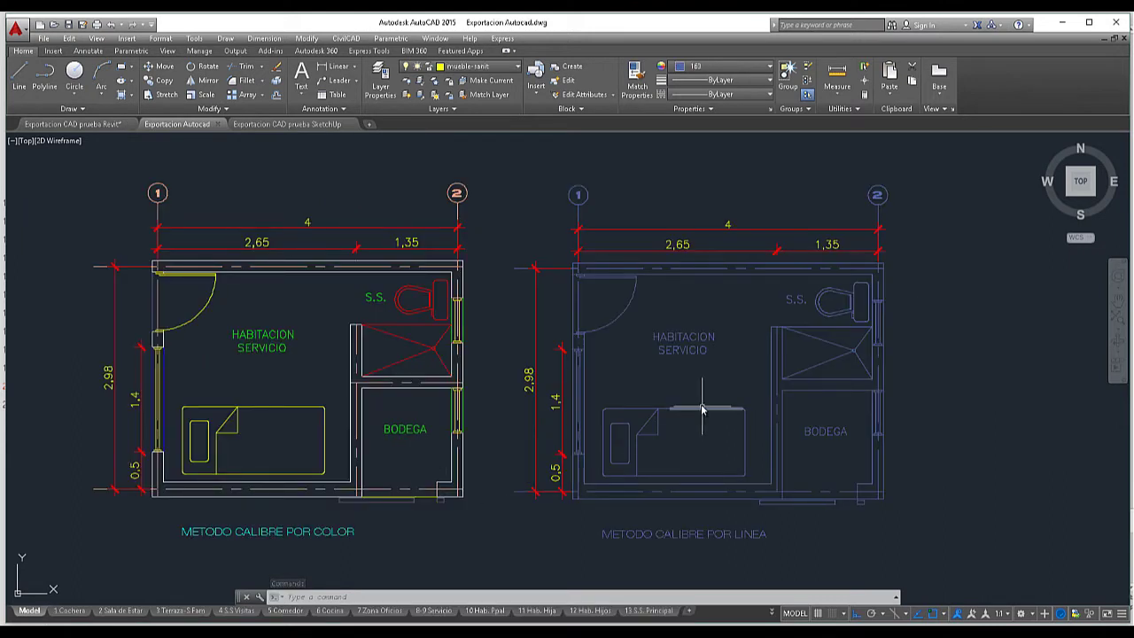
pyautogui.moveTo(426, 229)
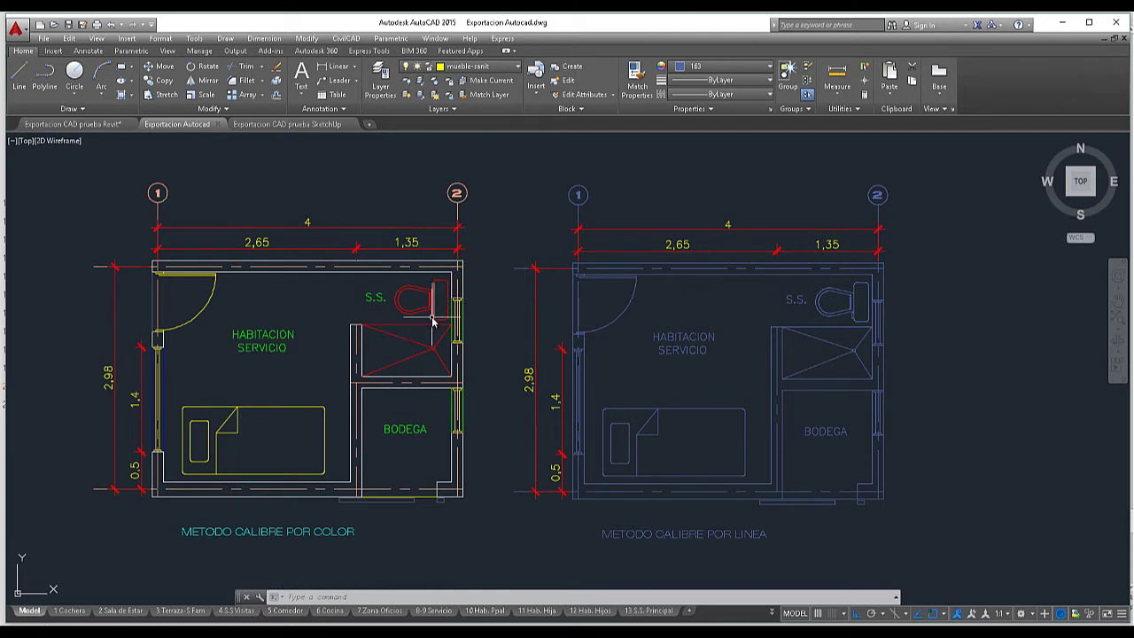
pyautogui.moveTo(432, 322)
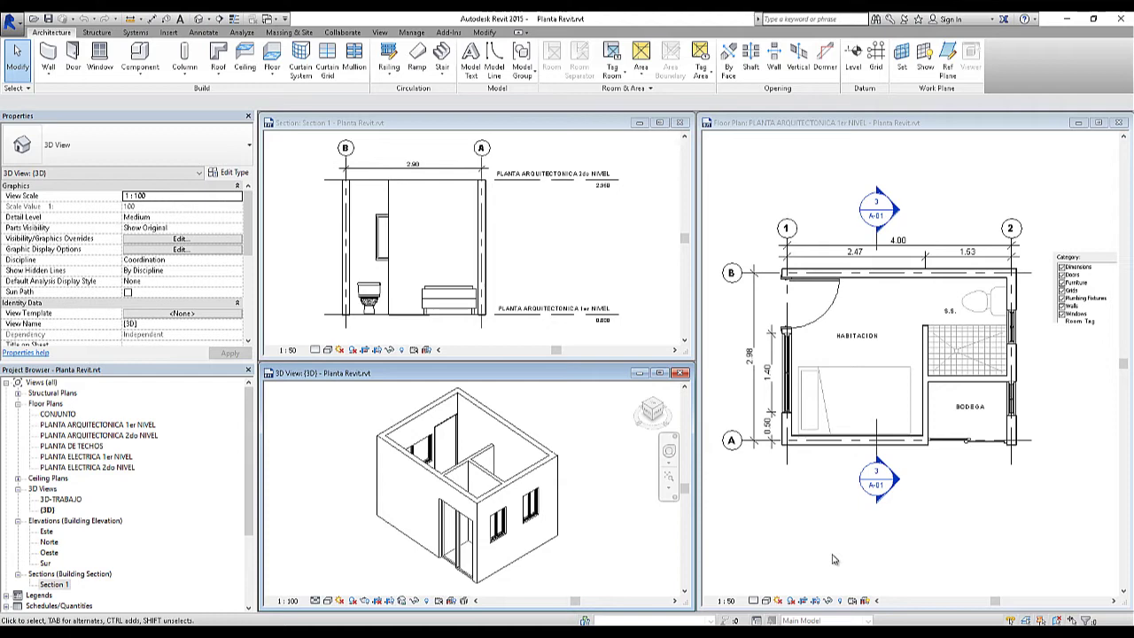
# In Revit, inspect the element categories of the bed, toilet, shower, entrance door and adjacent window in the first-level floor plan.
pyautogui.click(863, 370)
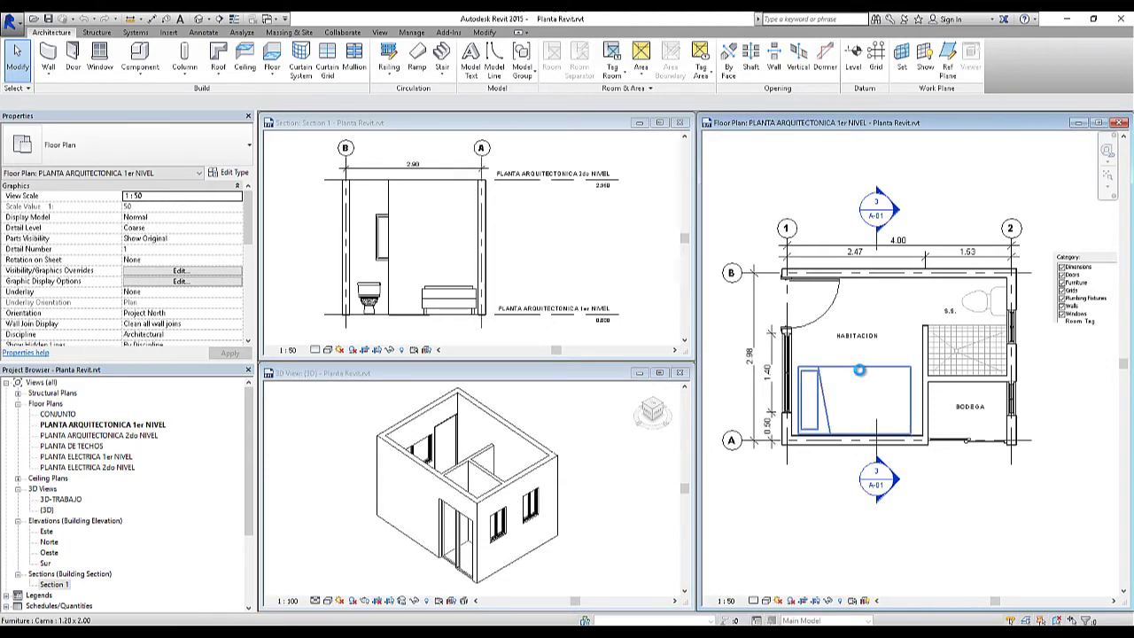
pyautogui.click(860, 376)
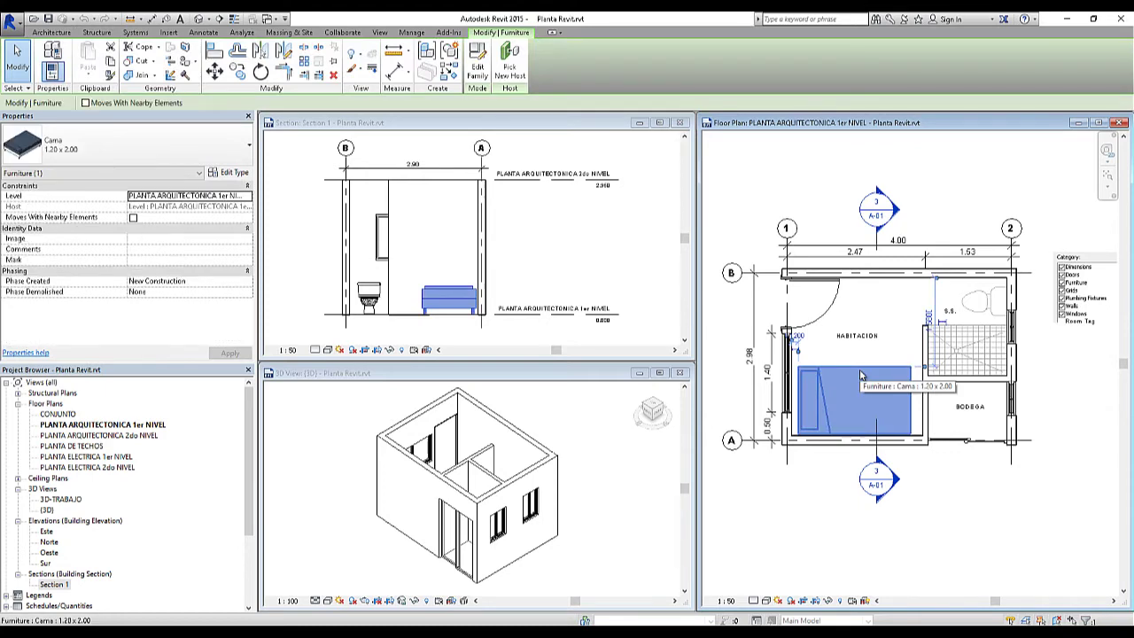
pyautogui.click(983, 310)
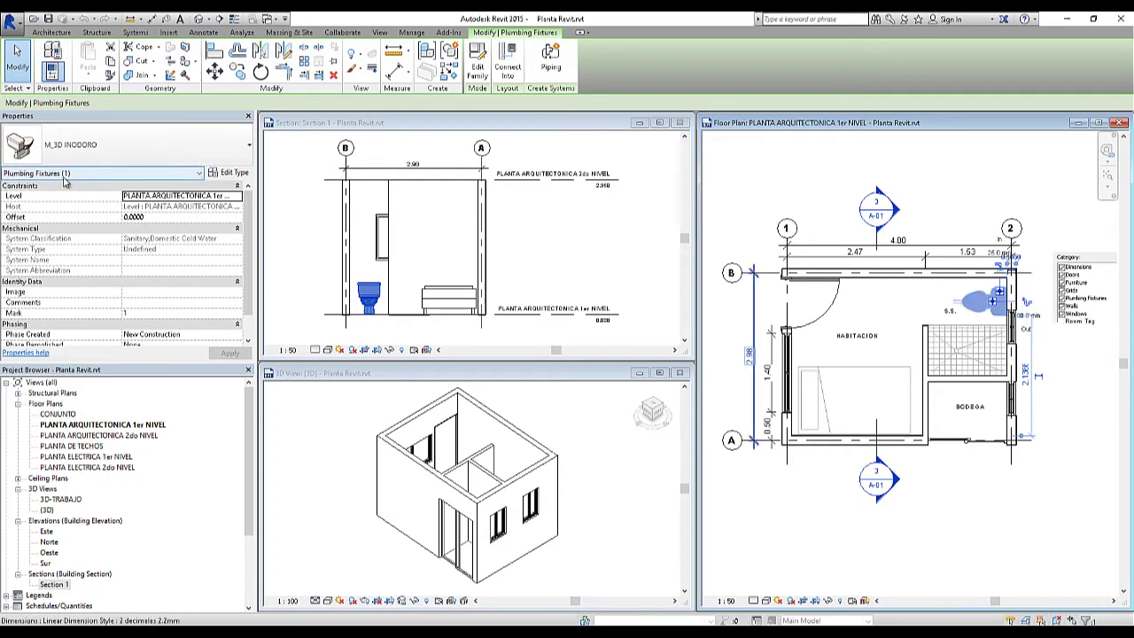
pyautogui.click(955, 330)
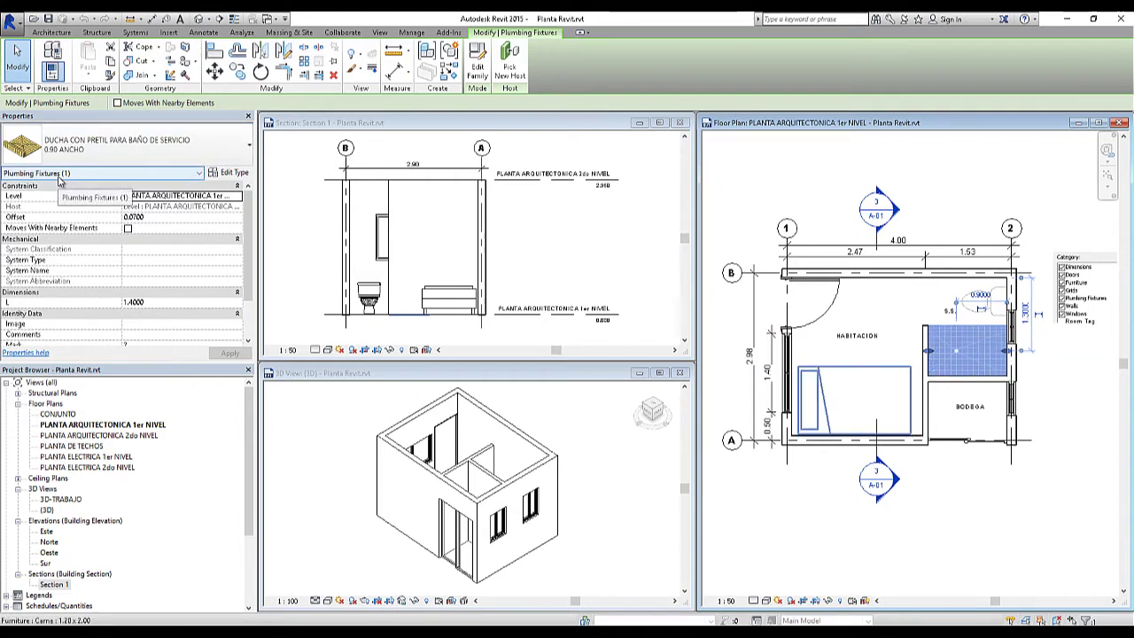
pyautogui.click(832, 308)
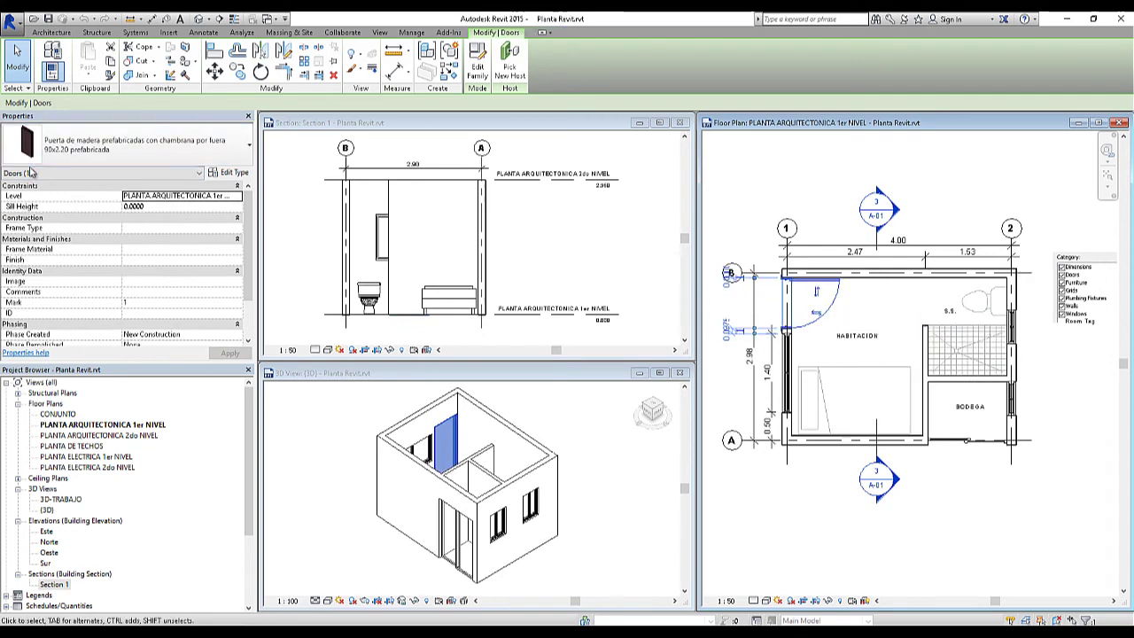
pyautogui.click(787, 367)
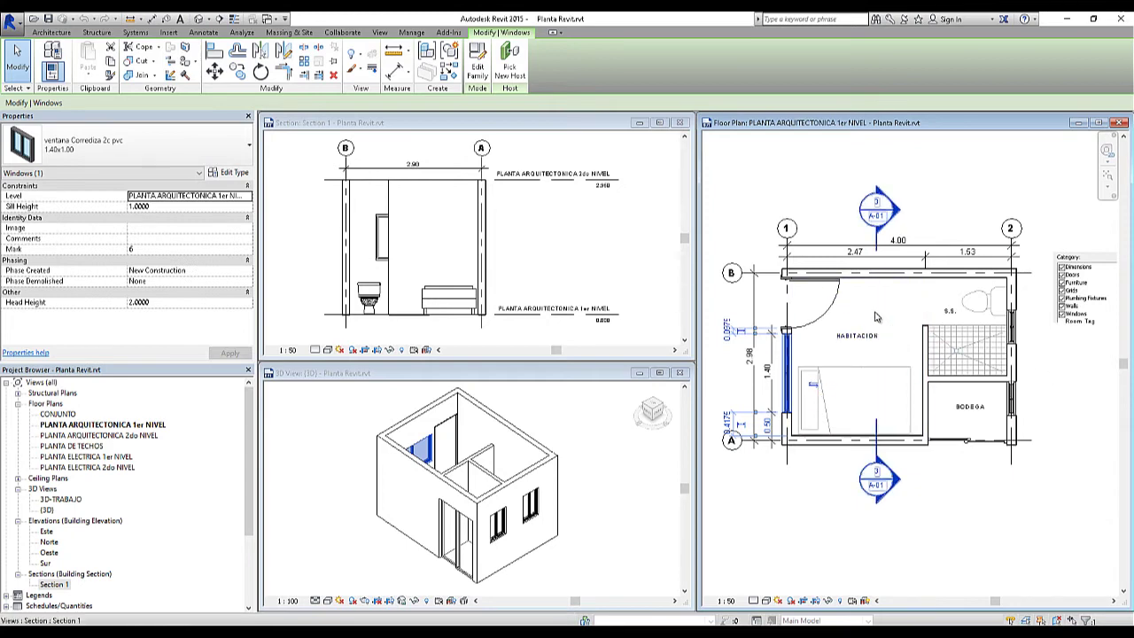
# Inspect the categories of the HABITACION, S.S. and BODEGA room tags and the overall horizontal dimension, leaving nothing selected.
pyautogui.click(881, 341)
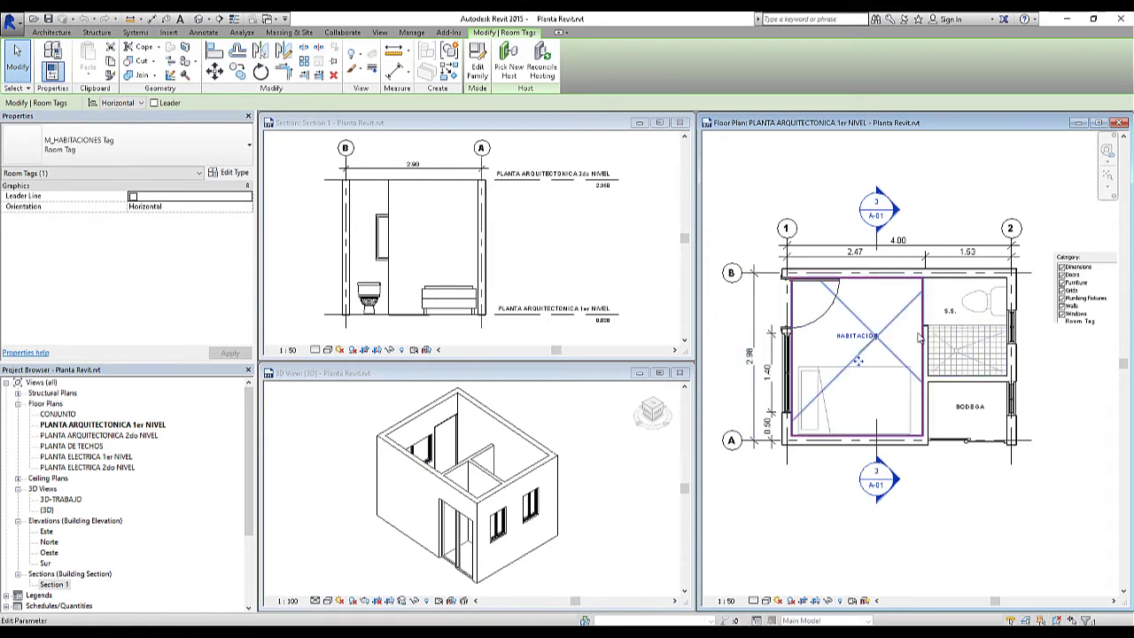
pyautogui.click(945, 315)
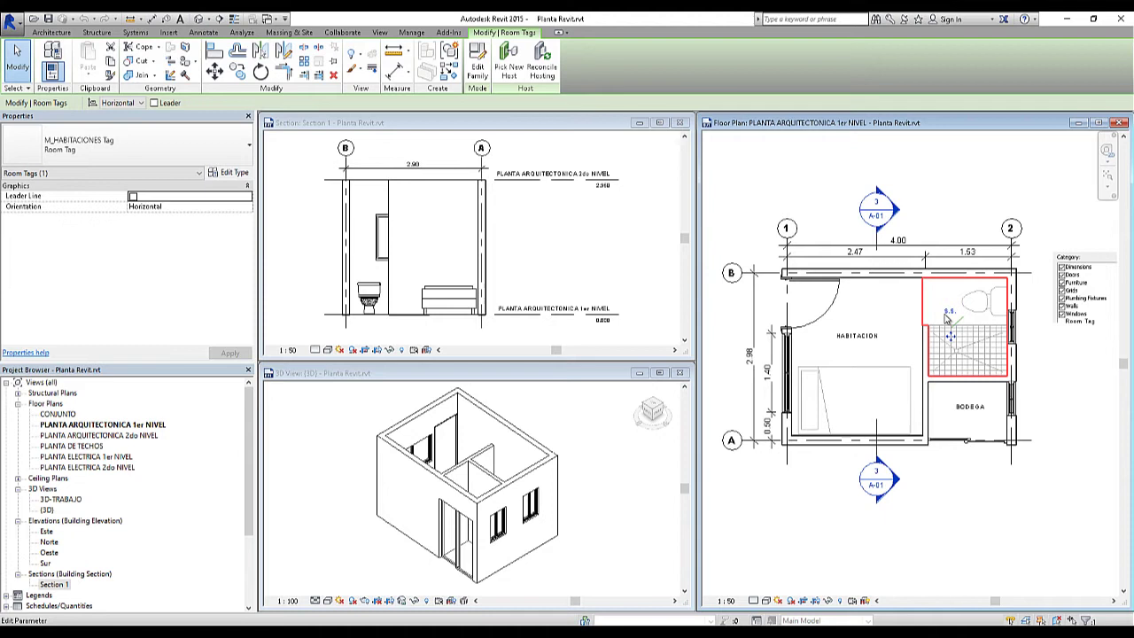
pyautogui.click(971, 408)
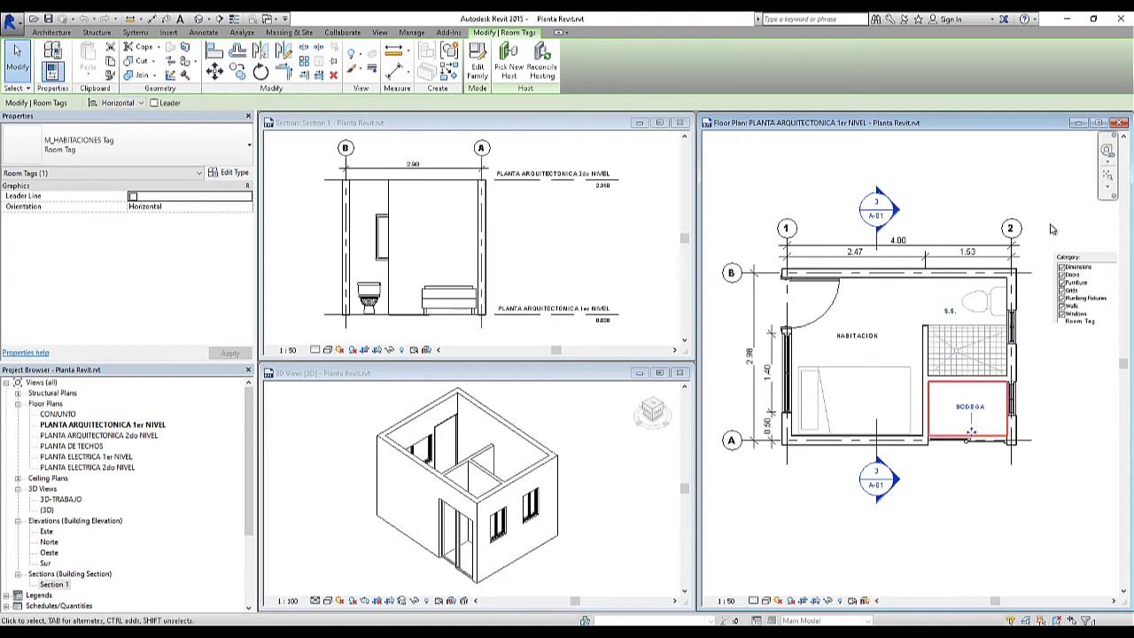
pyautogui.click(947, 251)
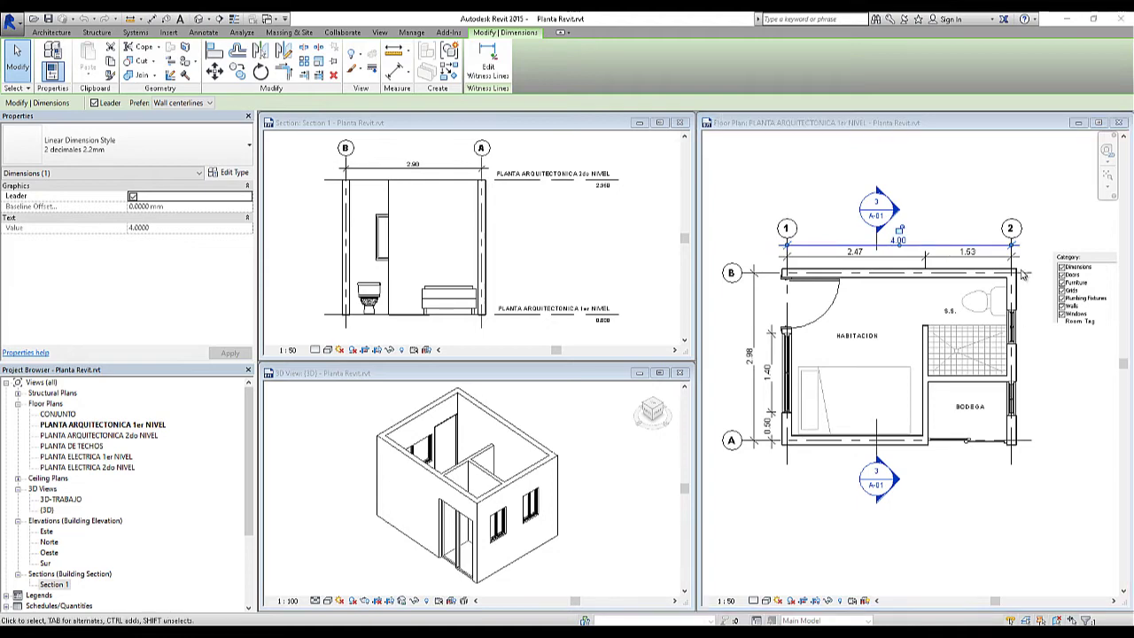
pyautogui.click(965, 218)
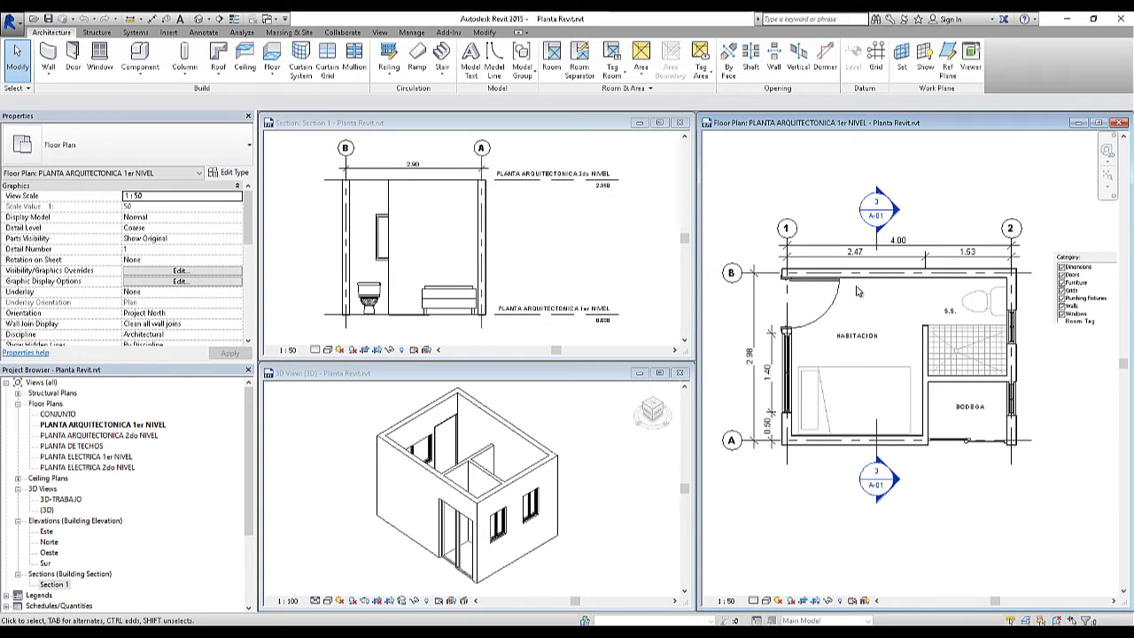
# Start a DWG export of the first-level architectural floor plan.
pyautogui.click(10, 21)
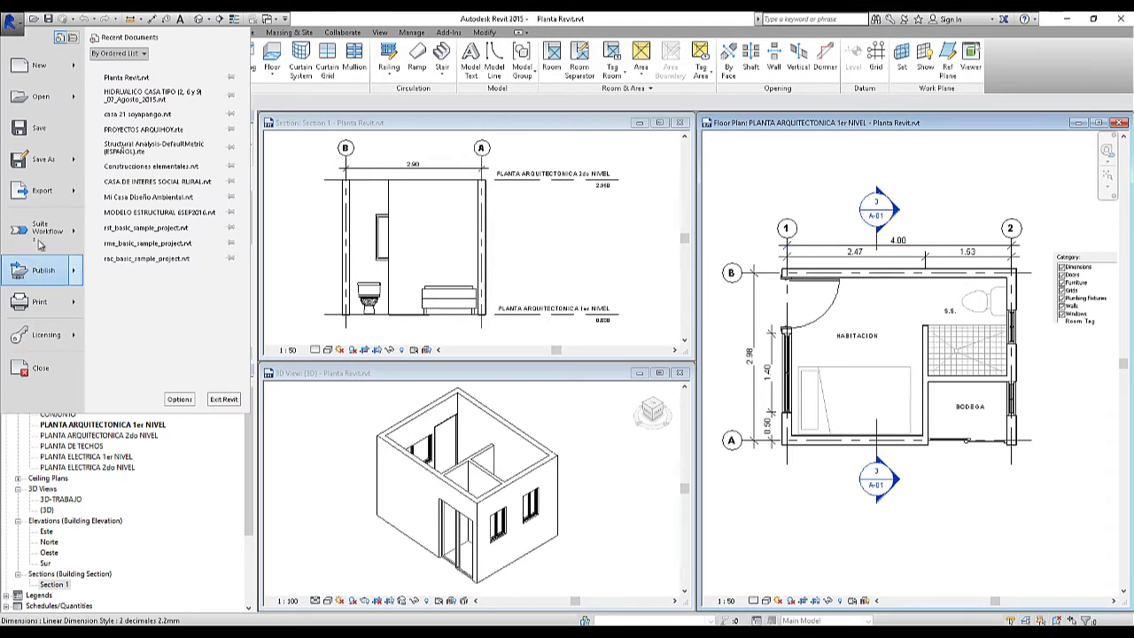
pyautogui.moveTo(36, 203)
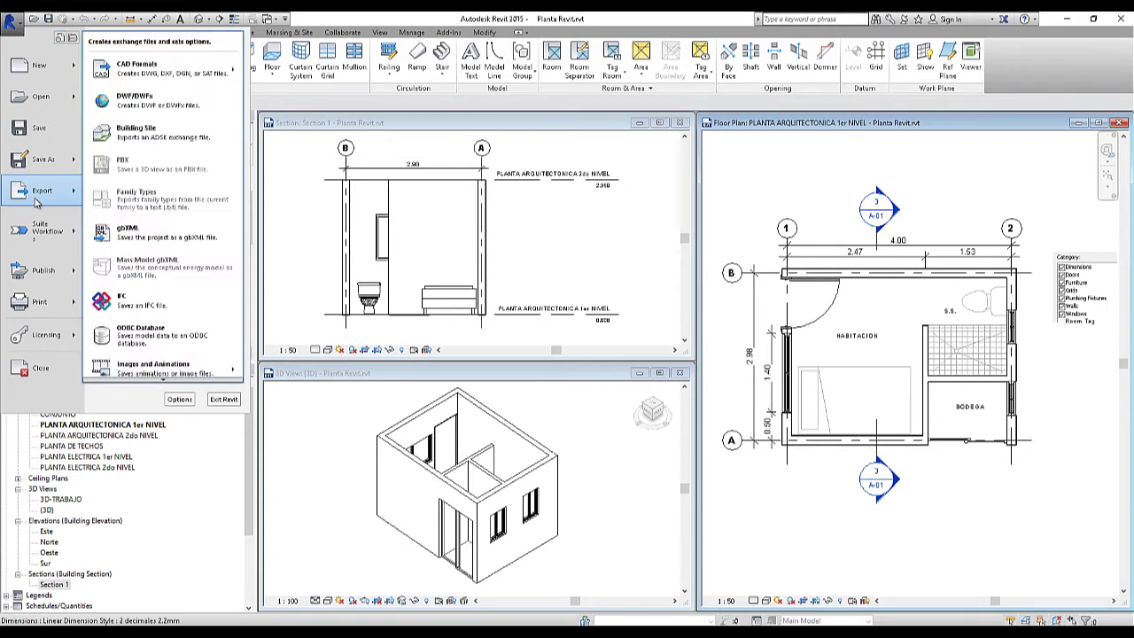
pyautogui.moveTo(206, 75)
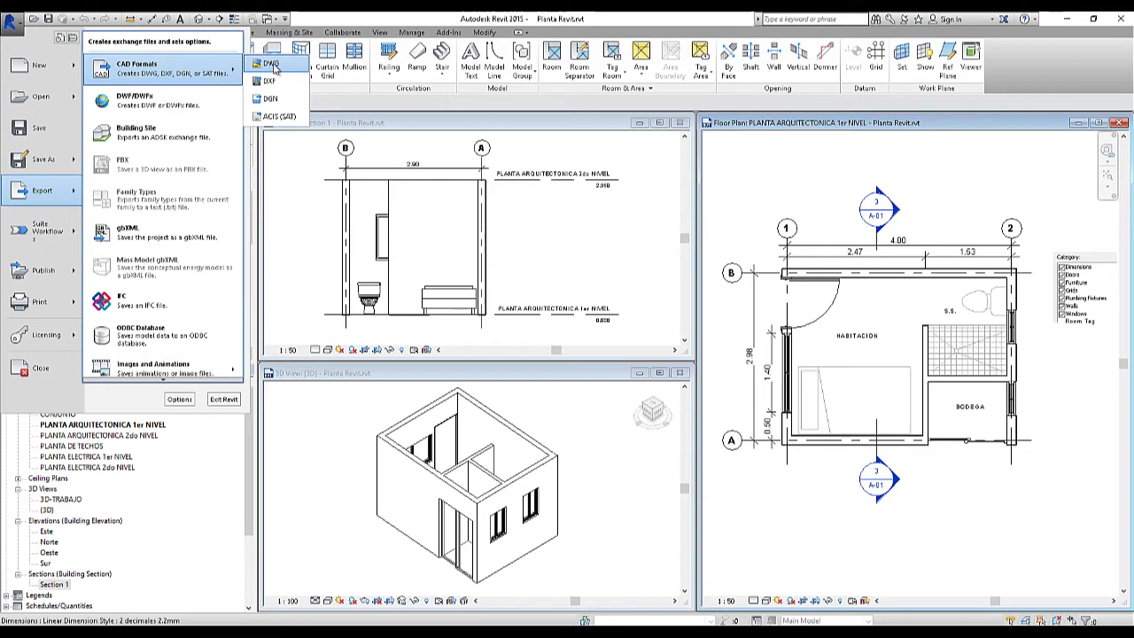
pyautogui.click(273, 66)
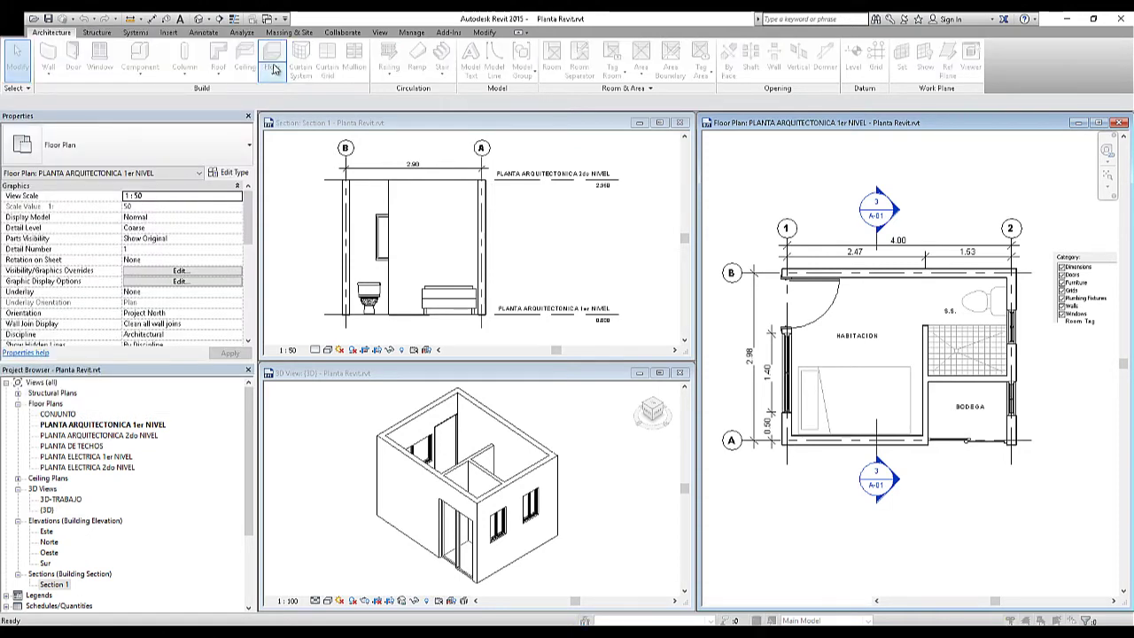
pyautogui.moveTo(622, 161); pyautogui.dragTo(498, 105)
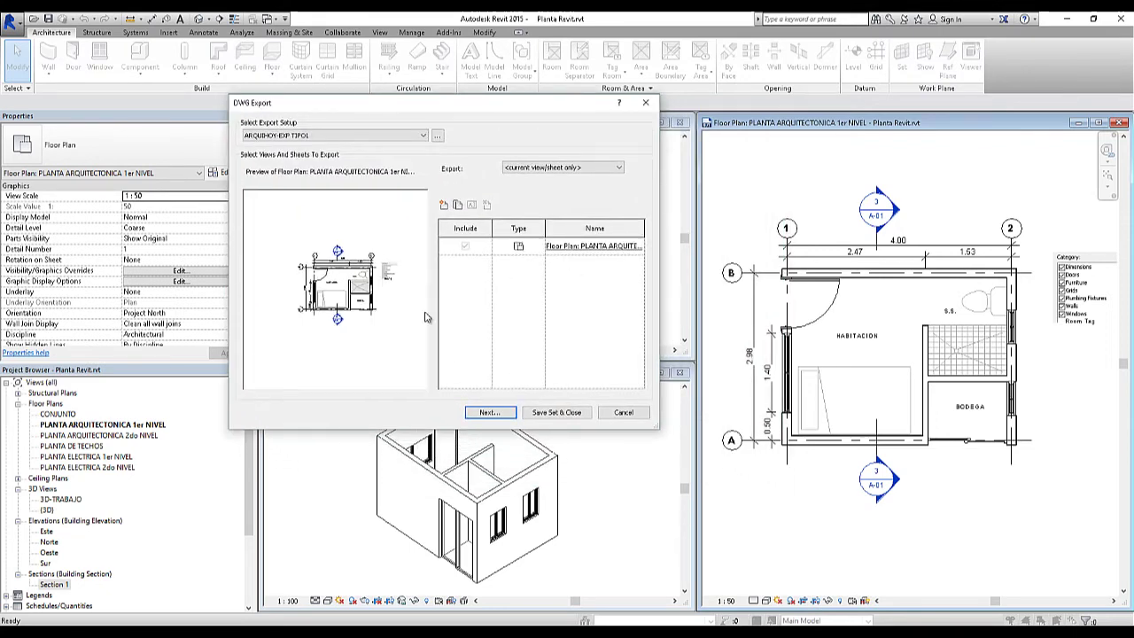
# Choose the ARQUIHOY-EXP TIPO1 export setup and open its DWG/DXF export settings.
pyautogui.click(422, 135)
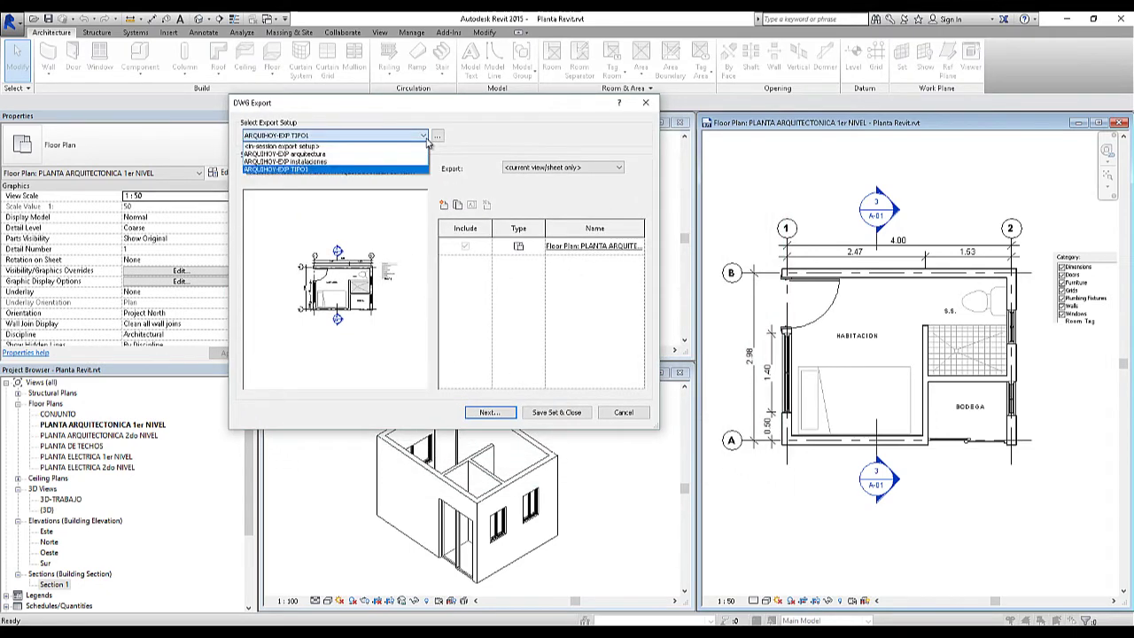
pyautogui.click(420, 139)
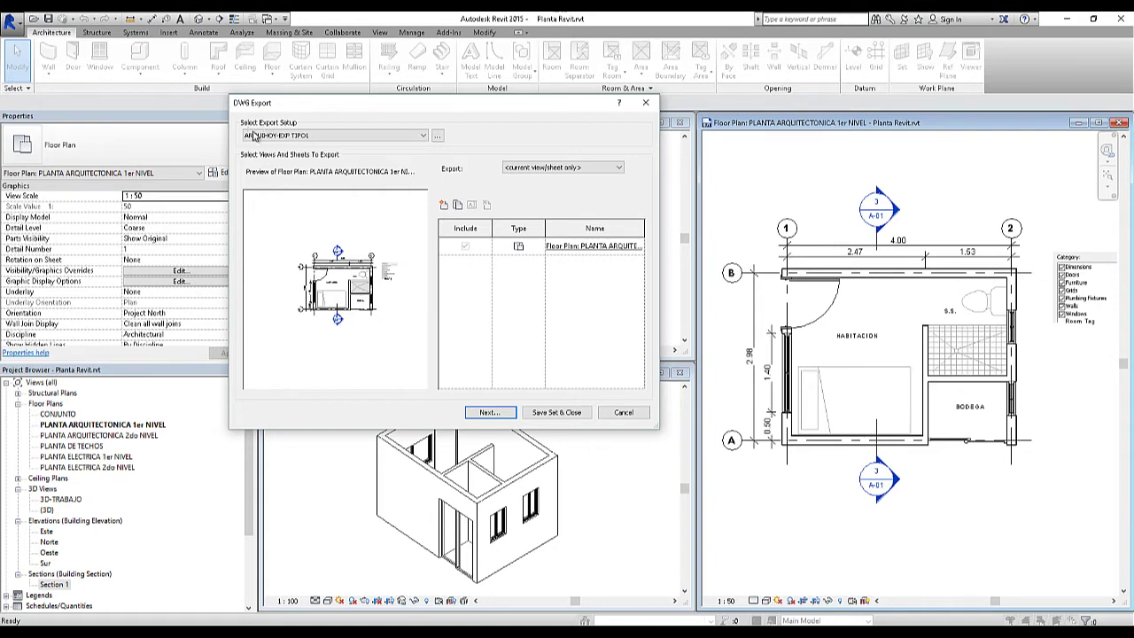
pyautogui.click(346, 137)
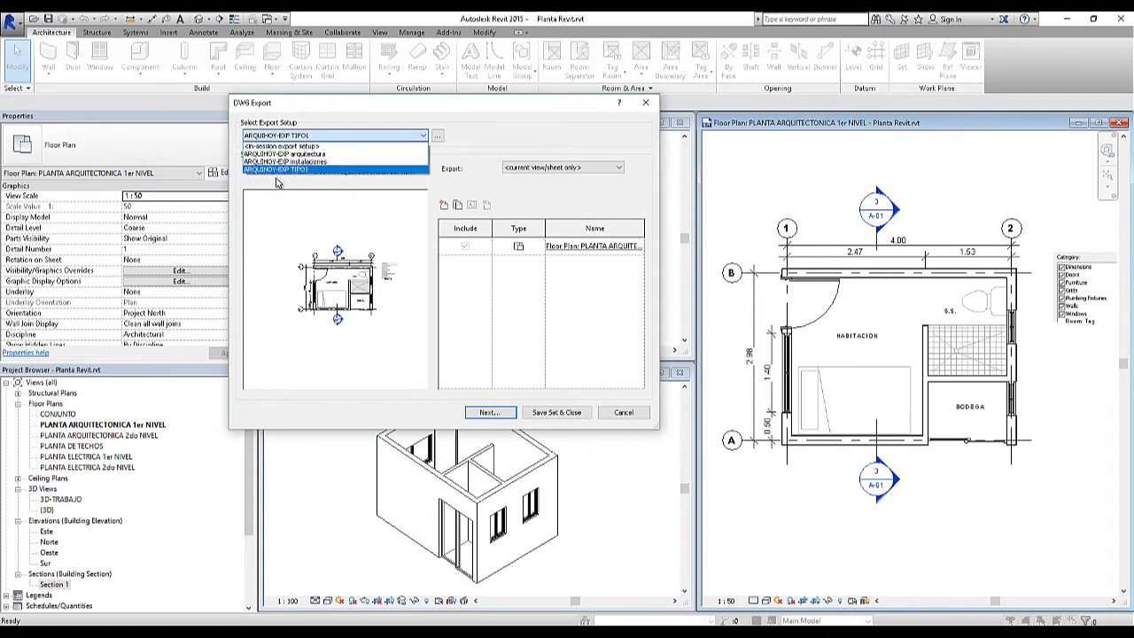
pyautogui.click(287, 171)
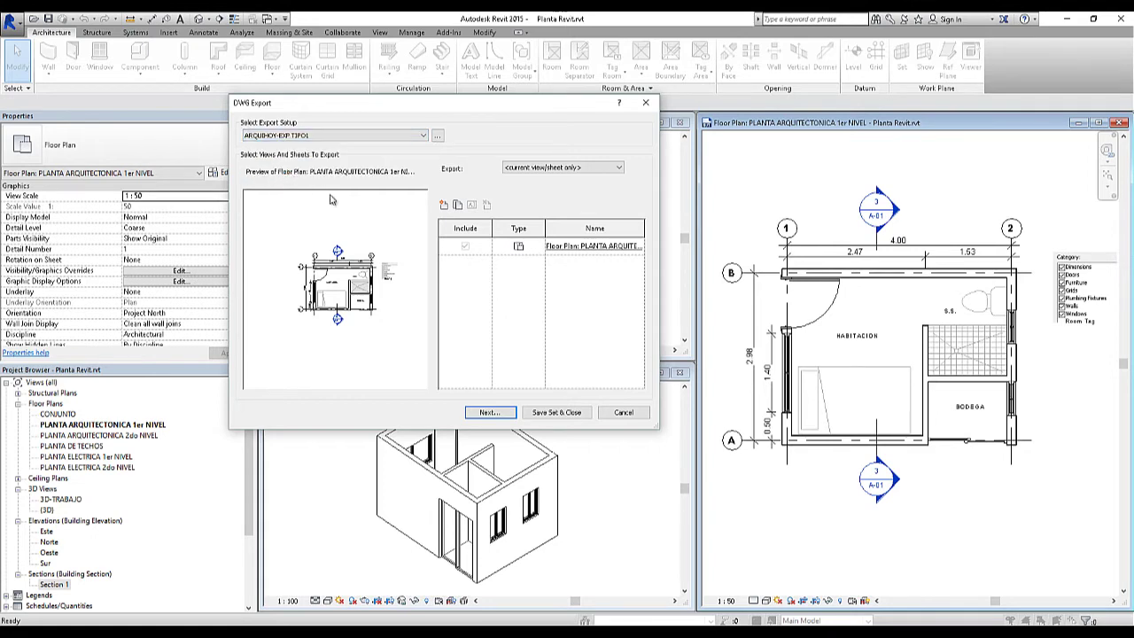
pyautogui.click(437, 136)
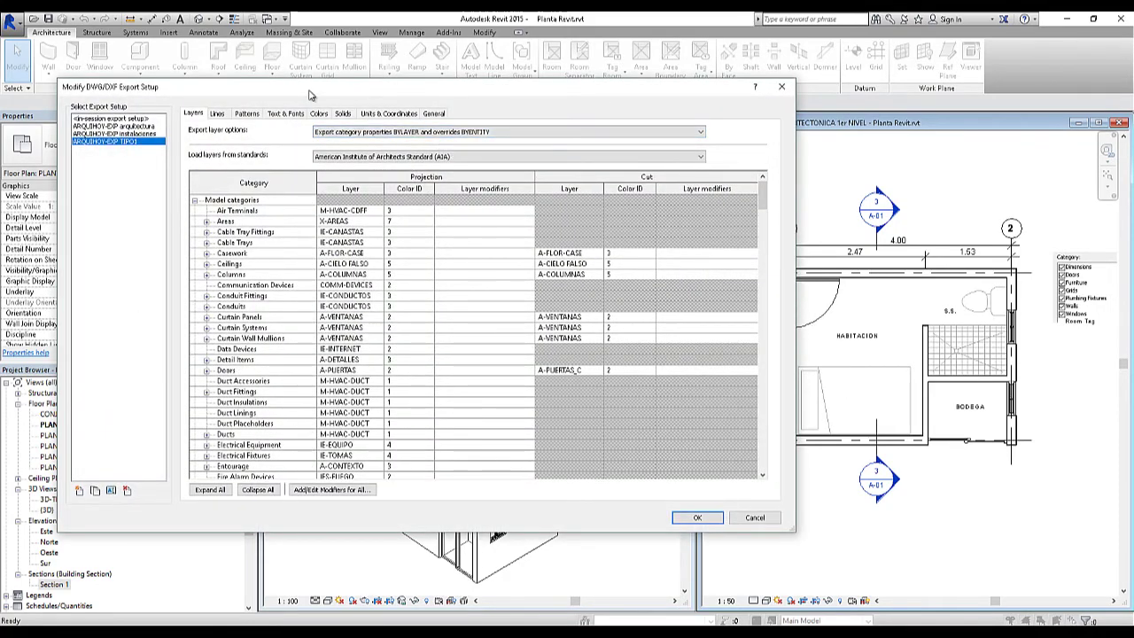
pyautogui.moveTo(310, 95); pyautogui.dragTo(417, 79)
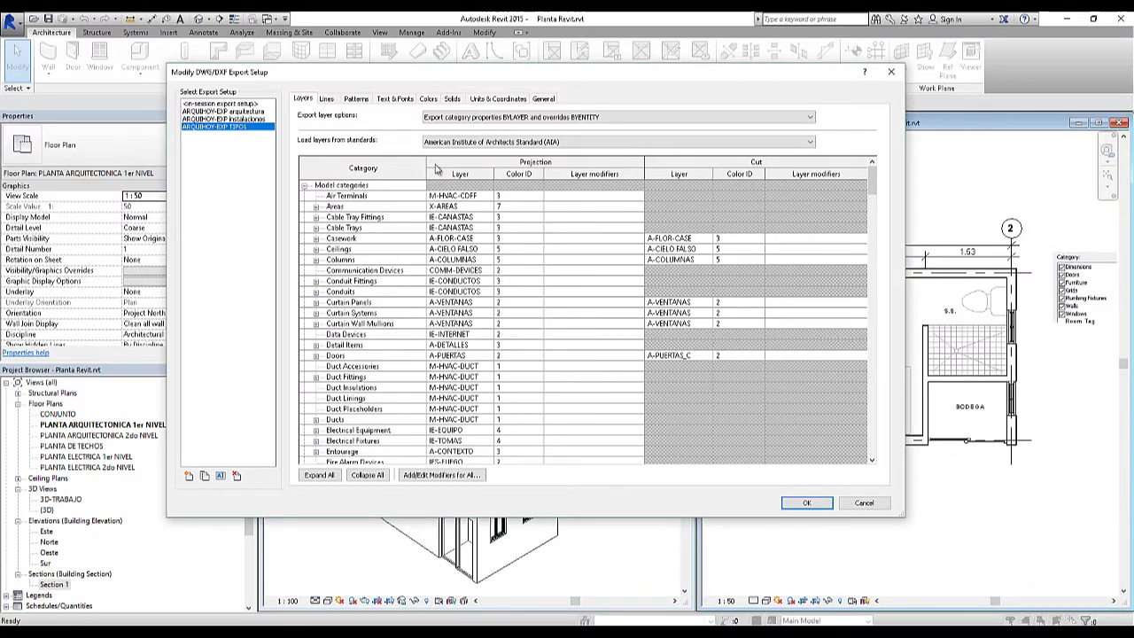
# Examine the layer names and colour IDs mapped to the model categories, widening the projection Layer column to show full names.
pyautogui.click(873, 264)
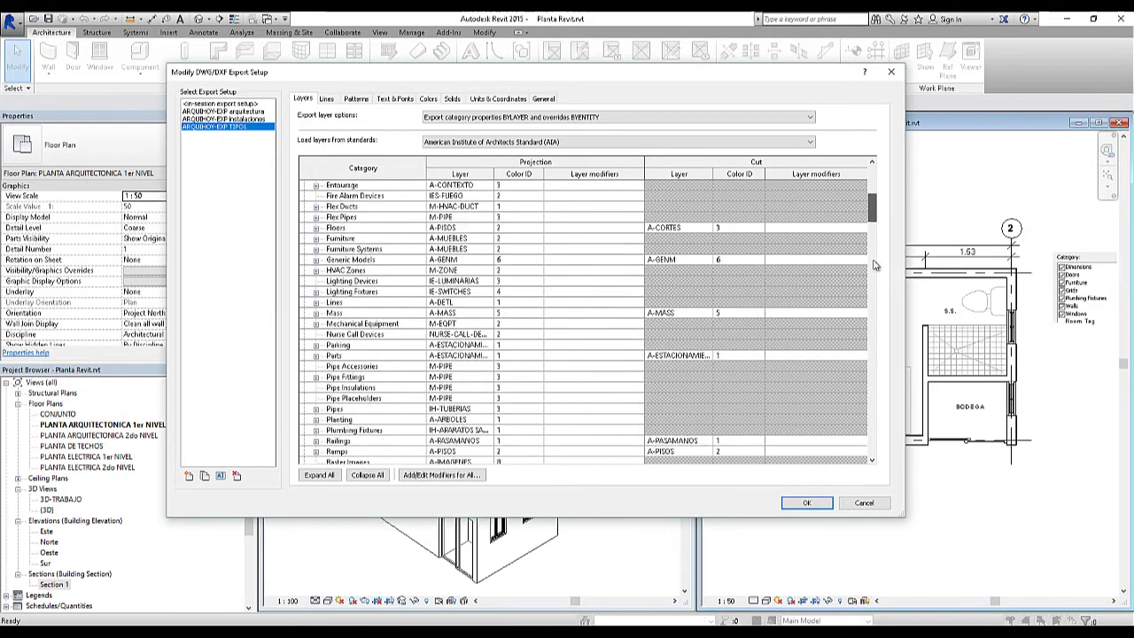
pyautogui.click(873, 264)
pyautogui.moveTo(873, 232); pyautogui.dragTo(868, 182)
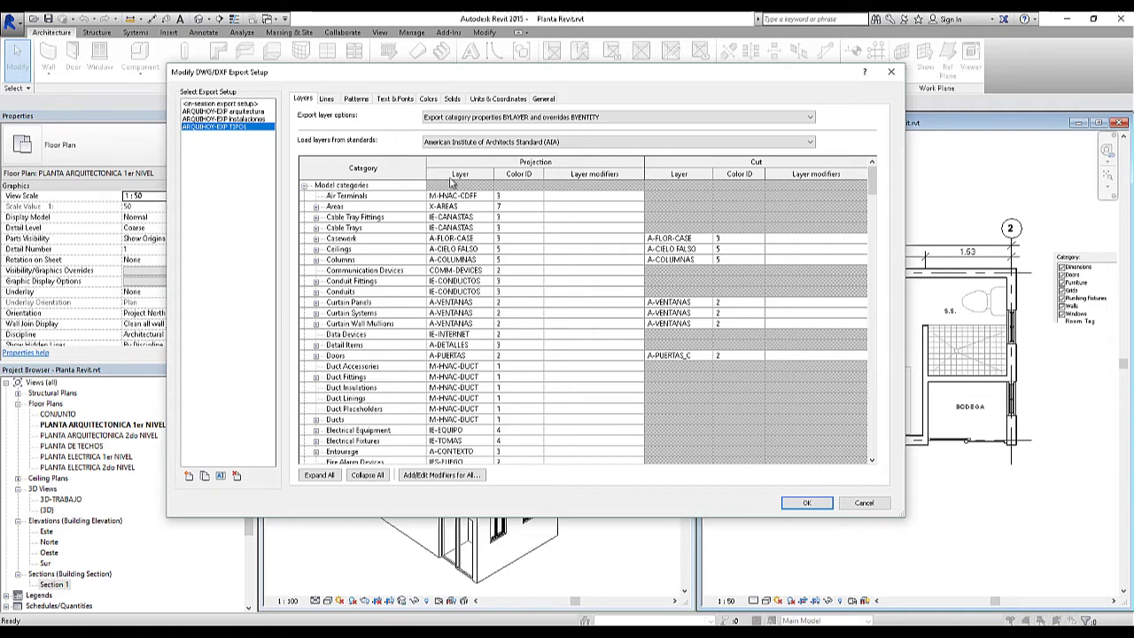
pyautogui.moveTo(532, 77); pyautogui.dragTo(455, 70)
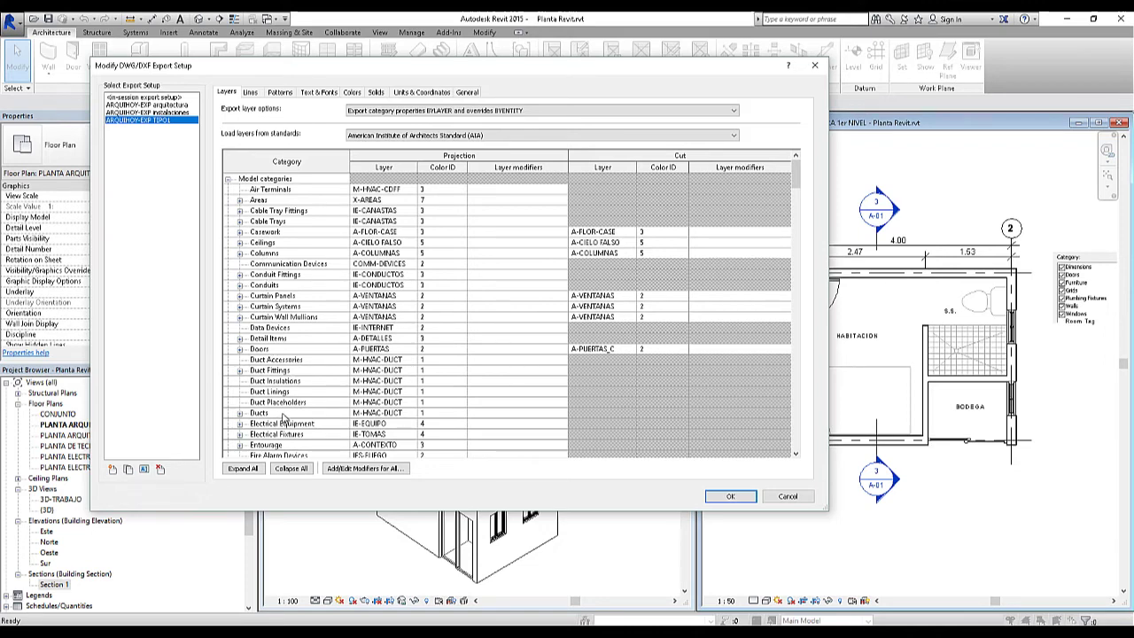
pyautogui.scroll(-4, 284, 417)
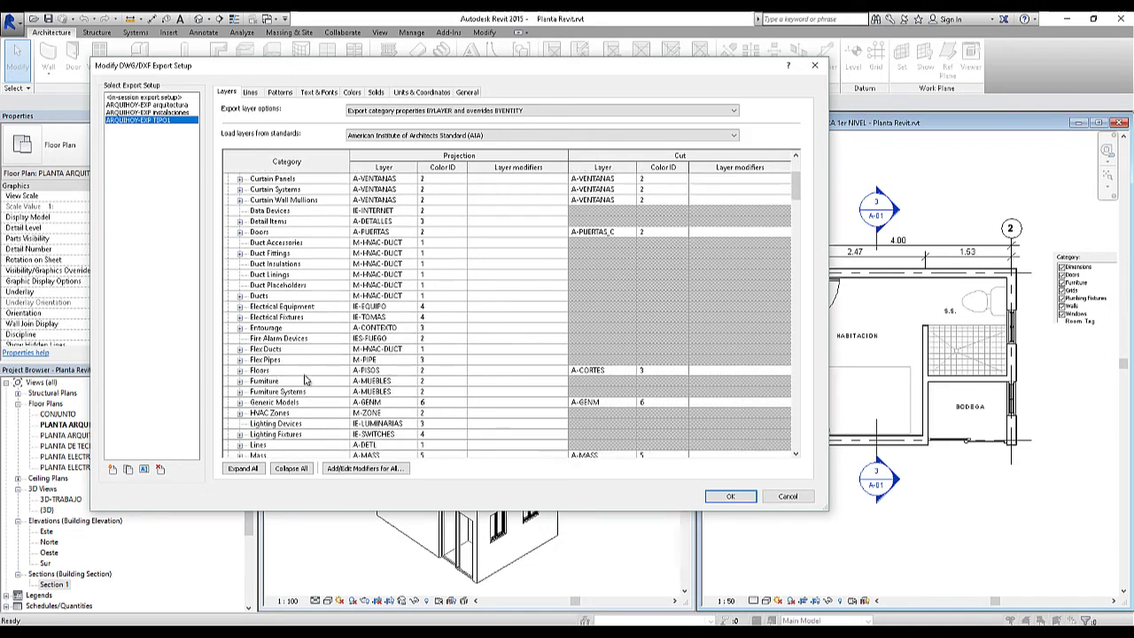
pyautogui.scroll(-3, 305, 381)
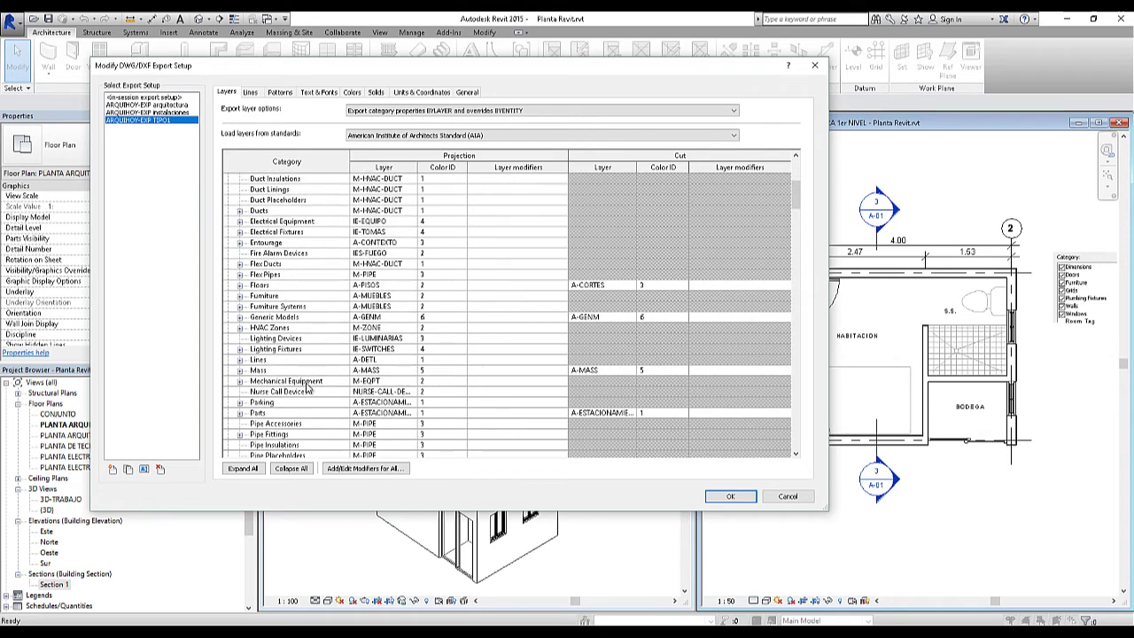
pyautogui.scroll(-4, 305, 386)
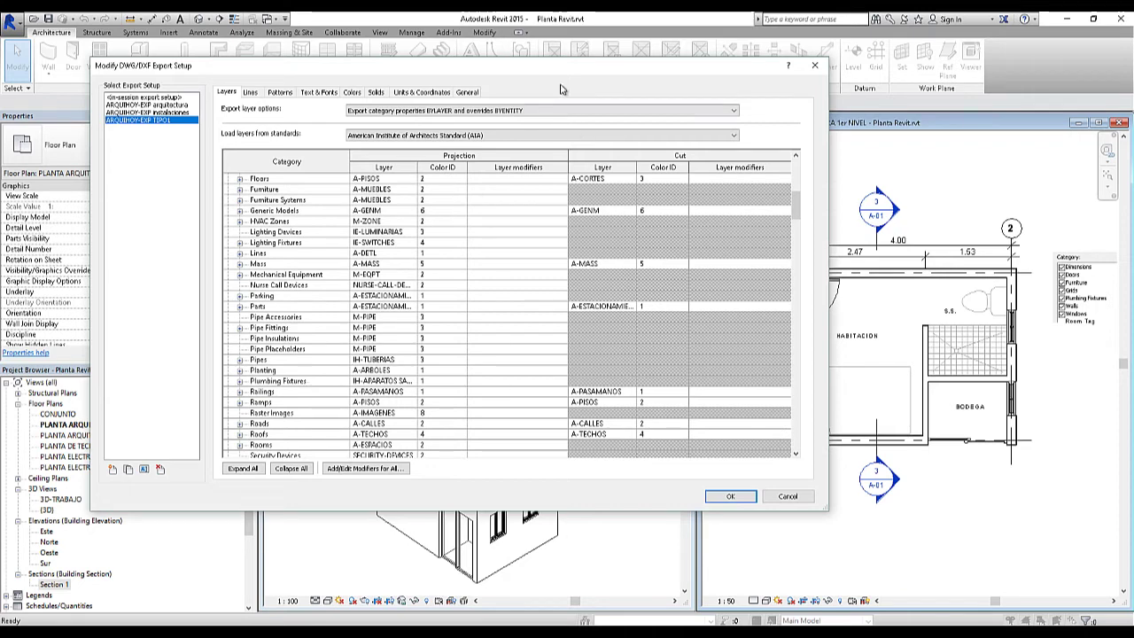
pyautogui.moveTo(418, 167); pyautogui.dragTo(449, 167)
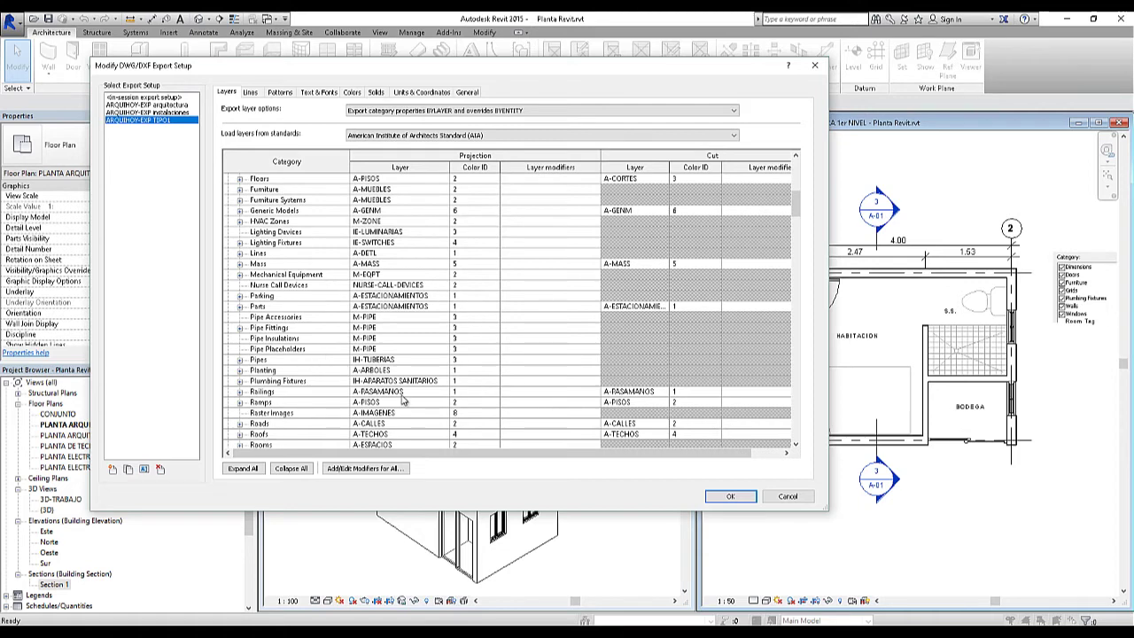
# Check the layer and colour ID of Plumbing Fixtures against the AutoCAD Color Index slide in PowerPoint, returning to Revit.
pyautogui.click(325, 382)
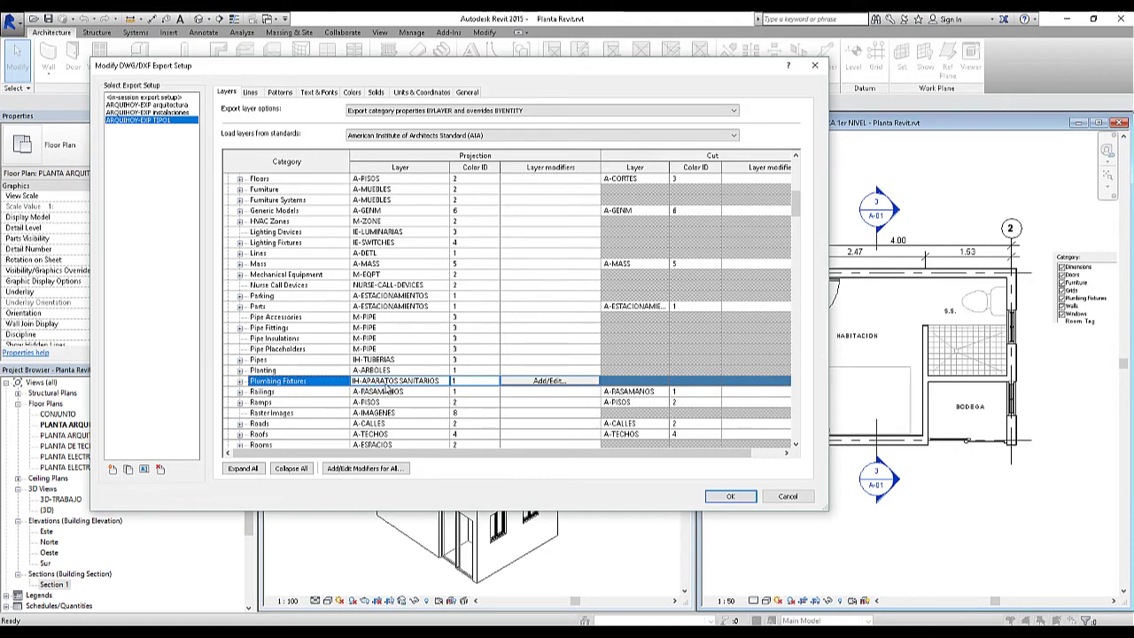
pyautogui.click(484, 381)
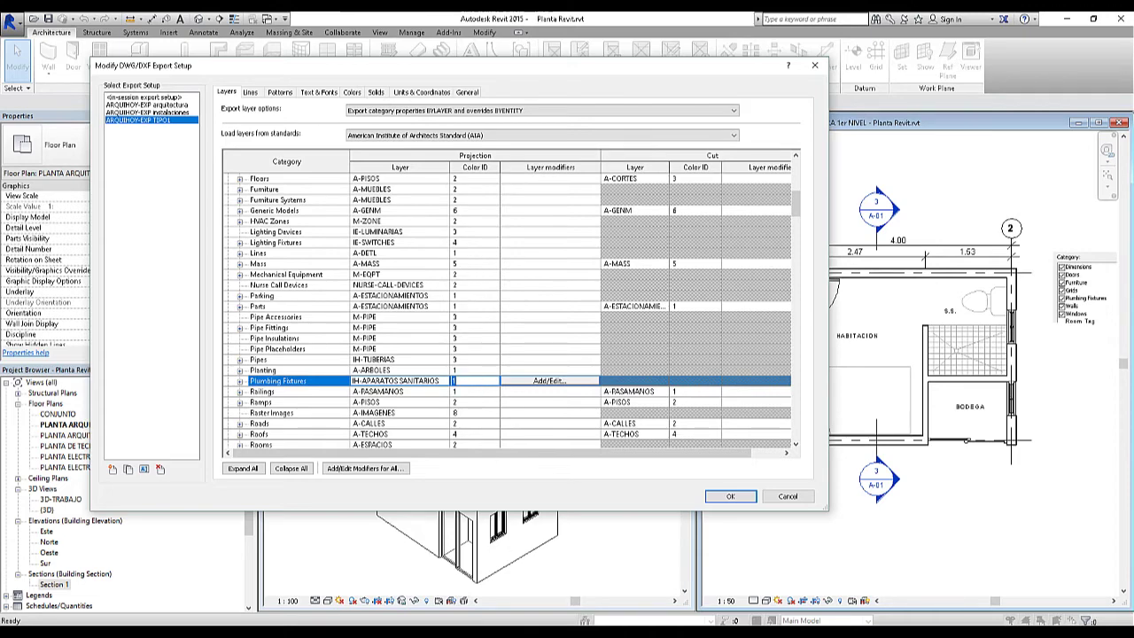
pyautogui.click(922, 593)
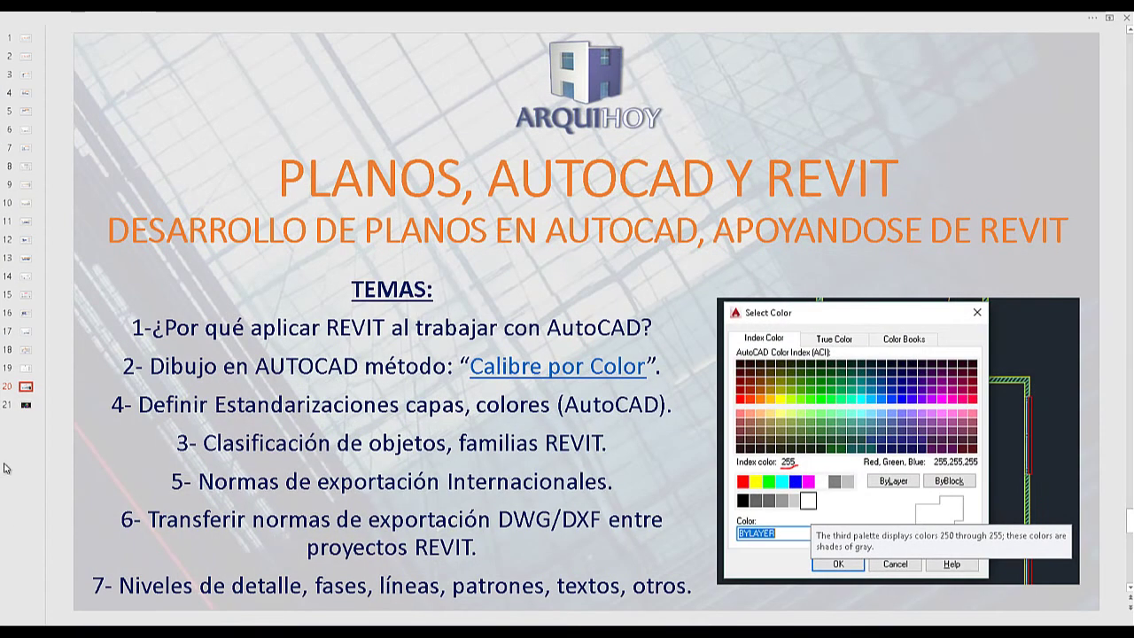
pyautogui.scroll(-1, 558, 587)
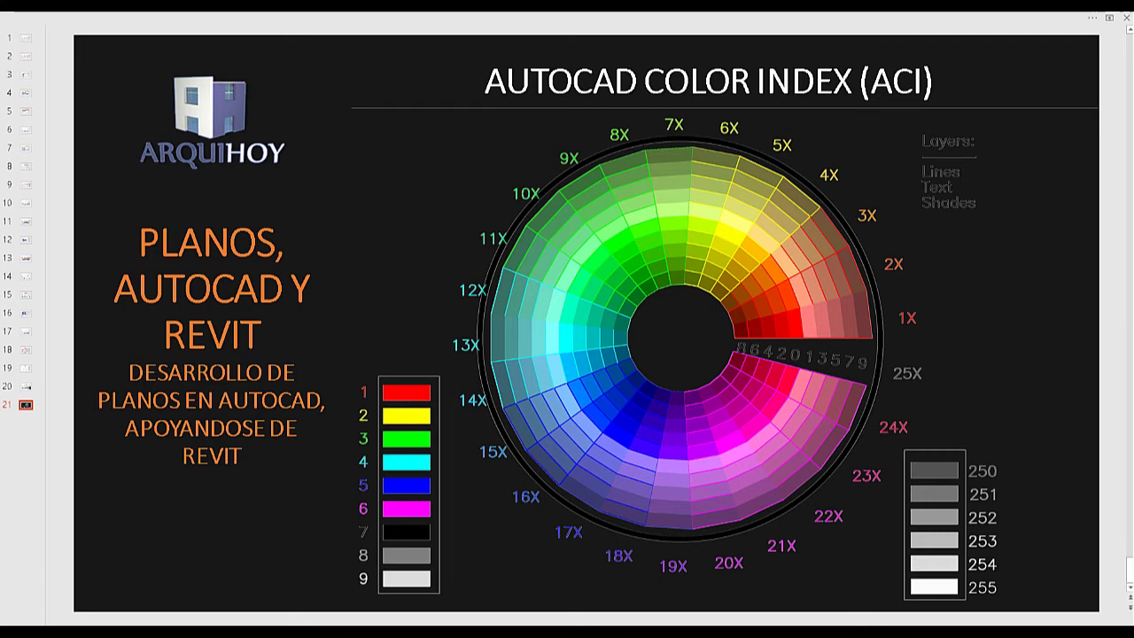
pyautogui.click(506, 589)
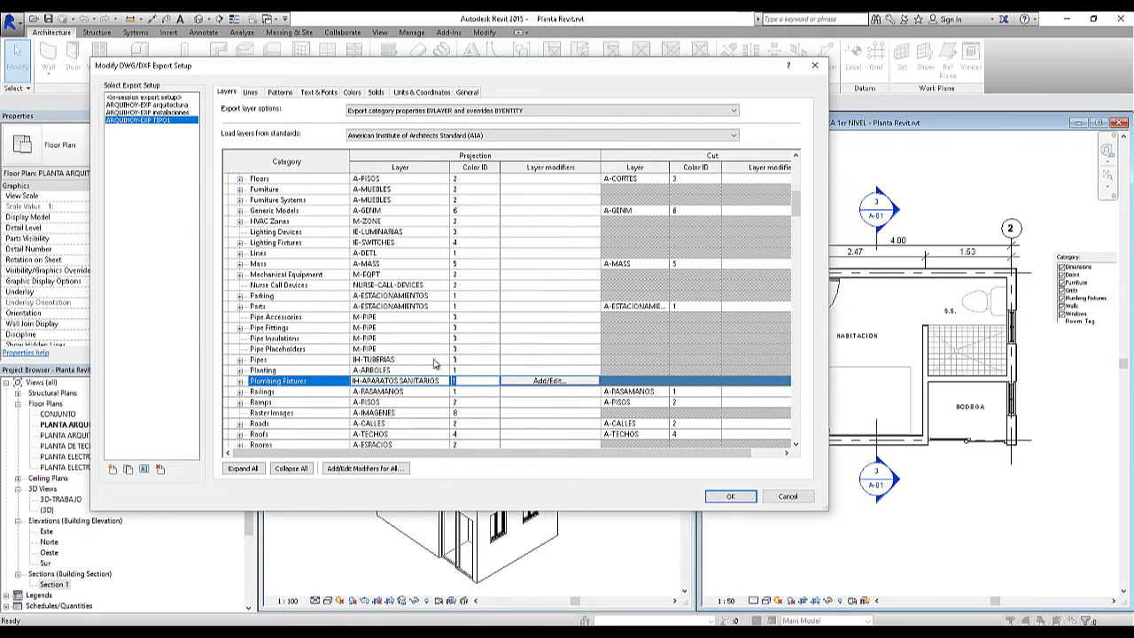
# Inspect the projection and cut layers and colour IDs assigned to the Railings and Walls categories.
pyautogui.click(323, 388)
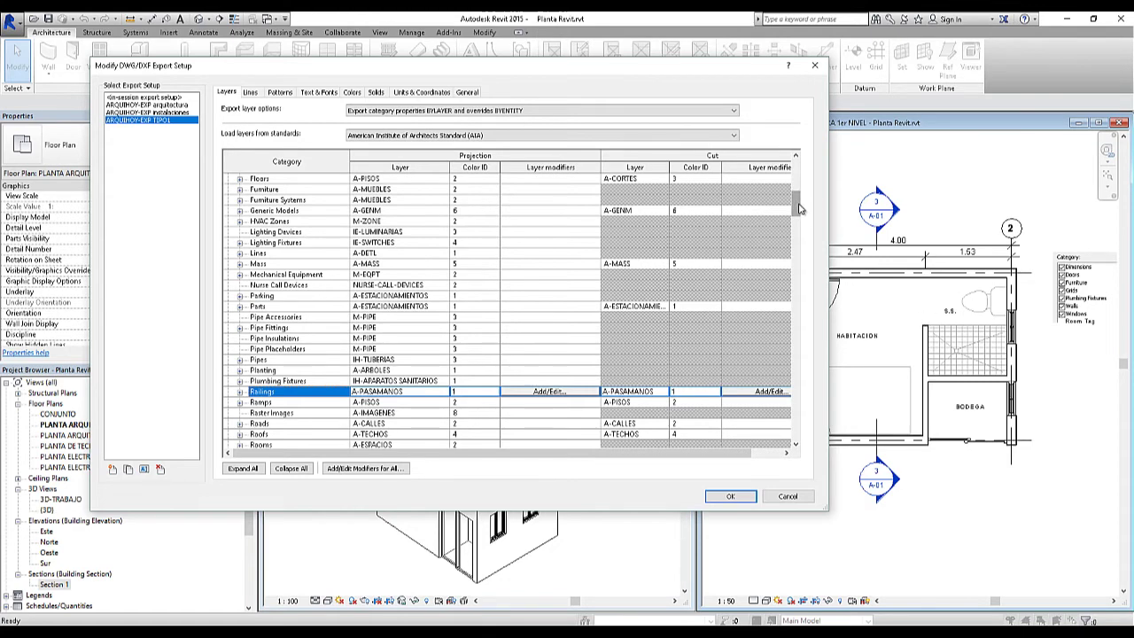
pyautogui.moveTo(798, 207); pyautogui.dragTo(798, 229)
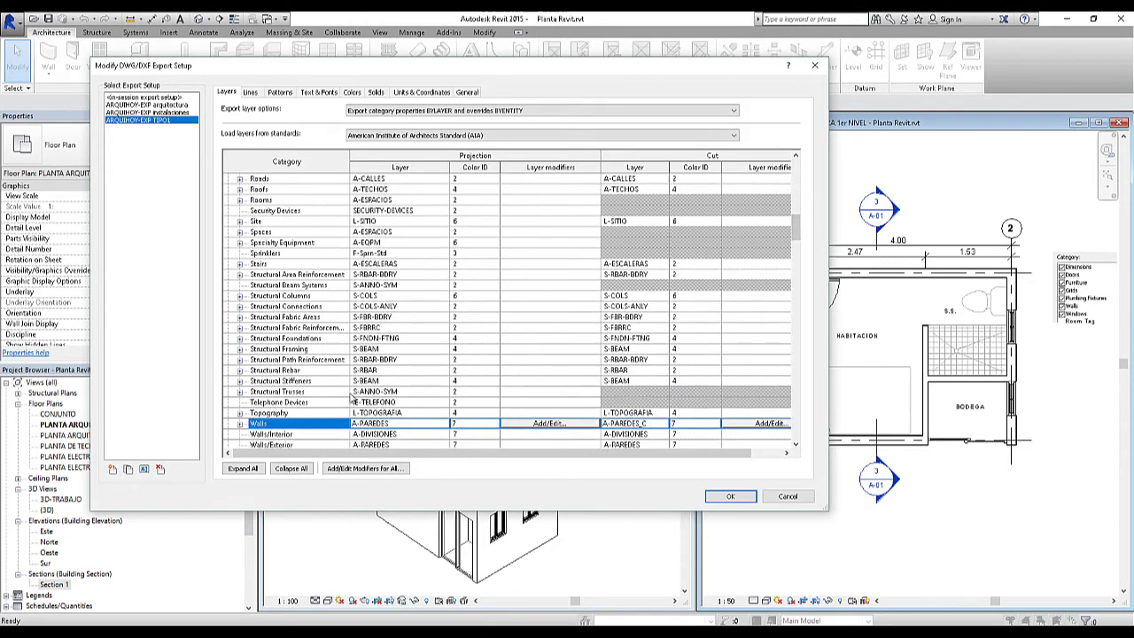
pyautogui.click(323, 424)
pyautogui.hotkey('alt', 'Tab')
# Load the American Institute of Architects Standard (AIA) layers into the ARQUIHOY-EXP TIPO1 setup, replacing its existing layer settings.
pyautogui.click(716, 139)
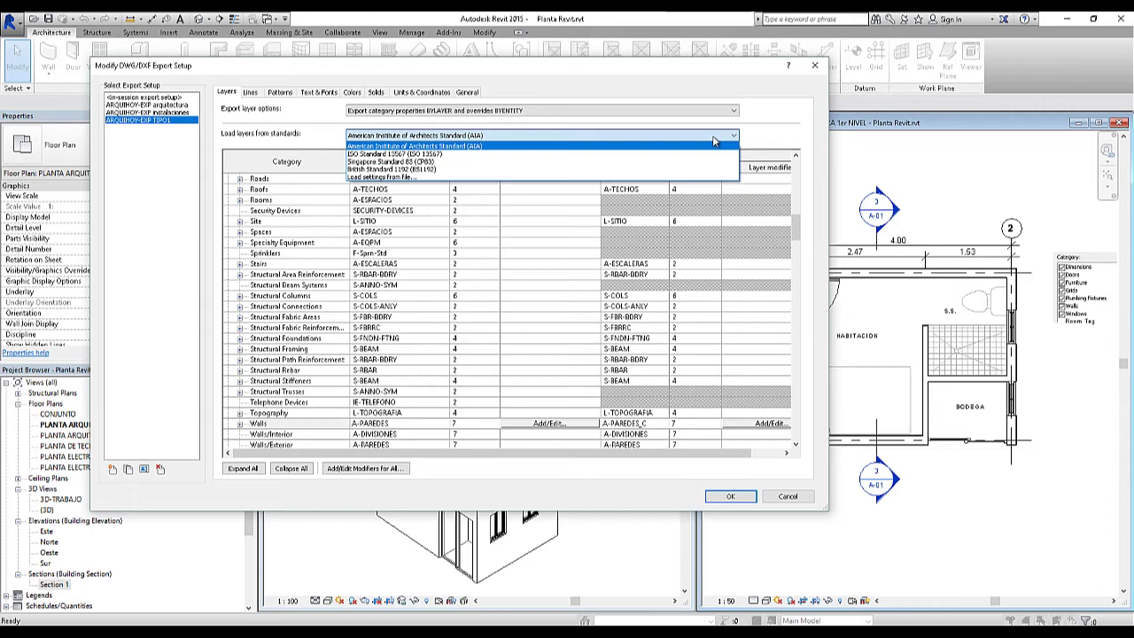
pyautogui.click(459, 148)
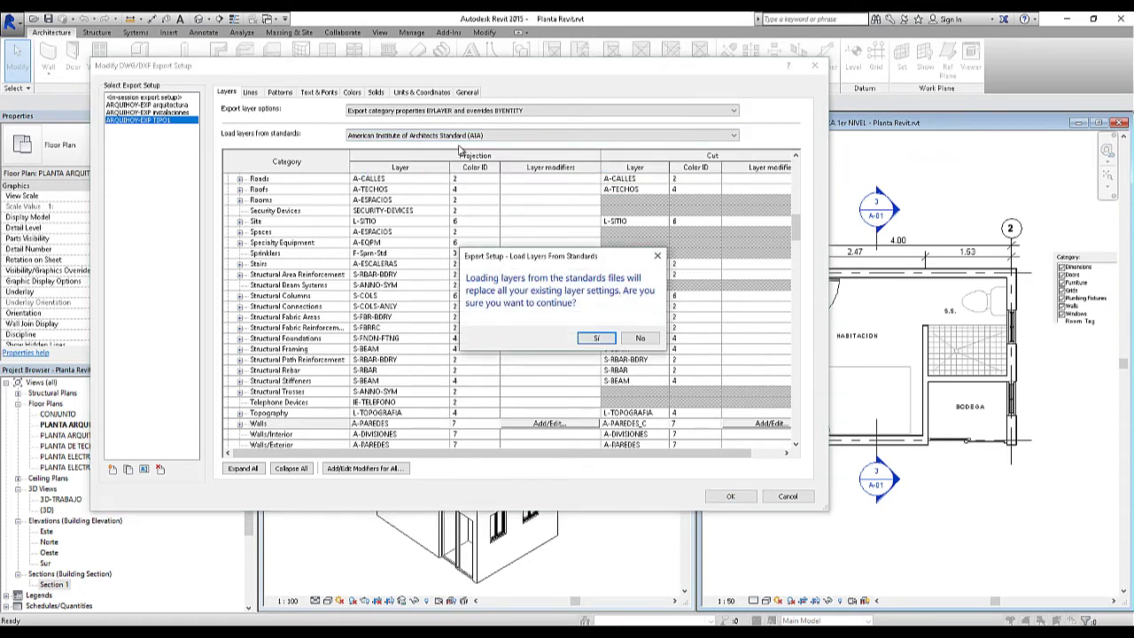
pyautogui.click(600, 342)
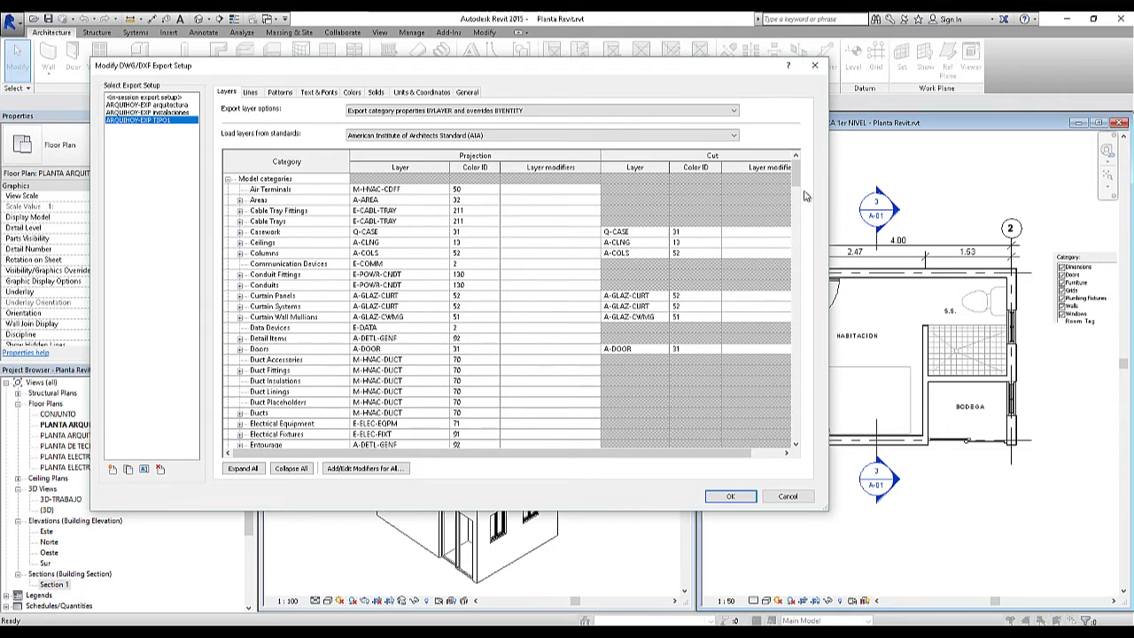
# Examine the AIA layers and colour IDs of the annotation categories and Walls, and discard the export setup changes.
pyautogui.moveTo(795, 175); pyautogui.dragTo(797, 319)
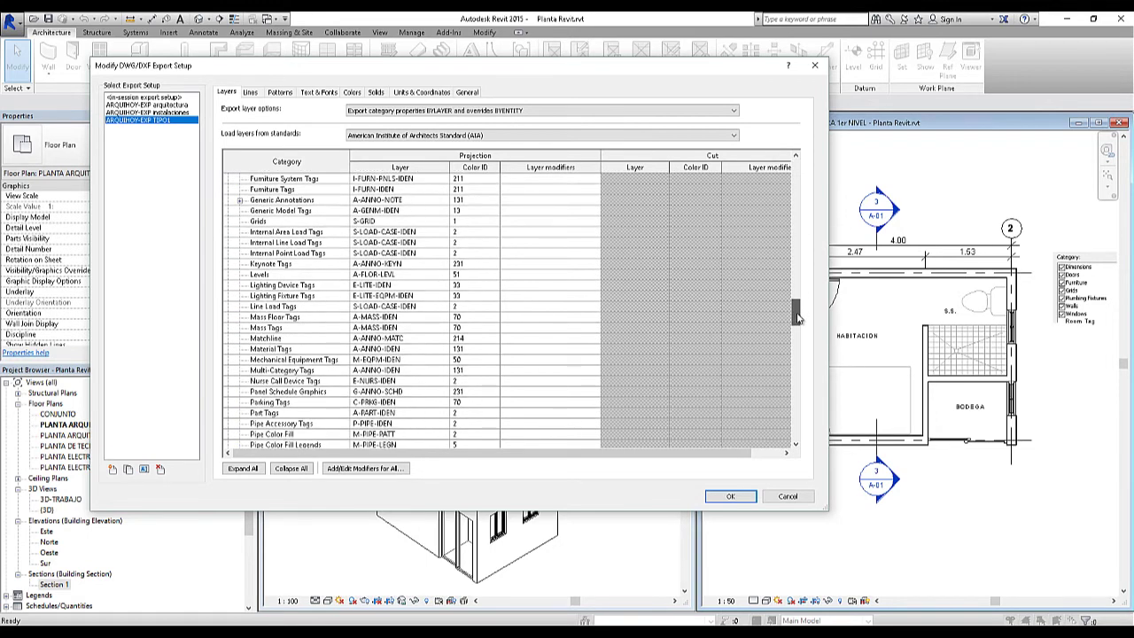
pyautogui.click(314, 396)
pyautogui.press('w')
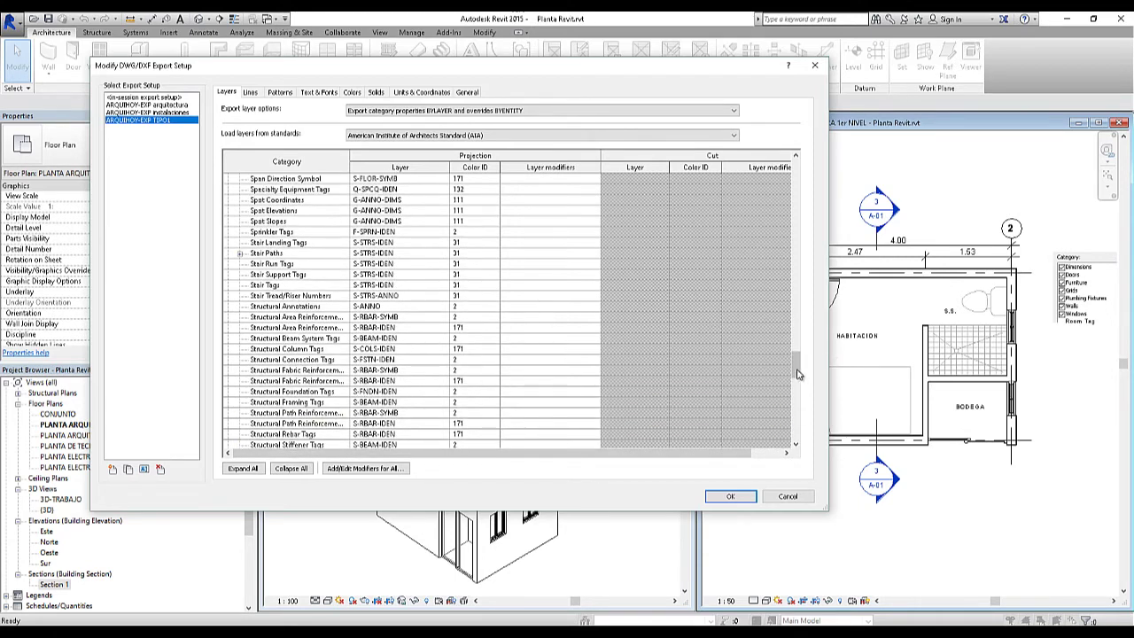
pyautogui.moveTo(800, 372); pyautogui.dragTo(800, 173)
pyautogui.click(293, 241)
pyautogui.press('w')
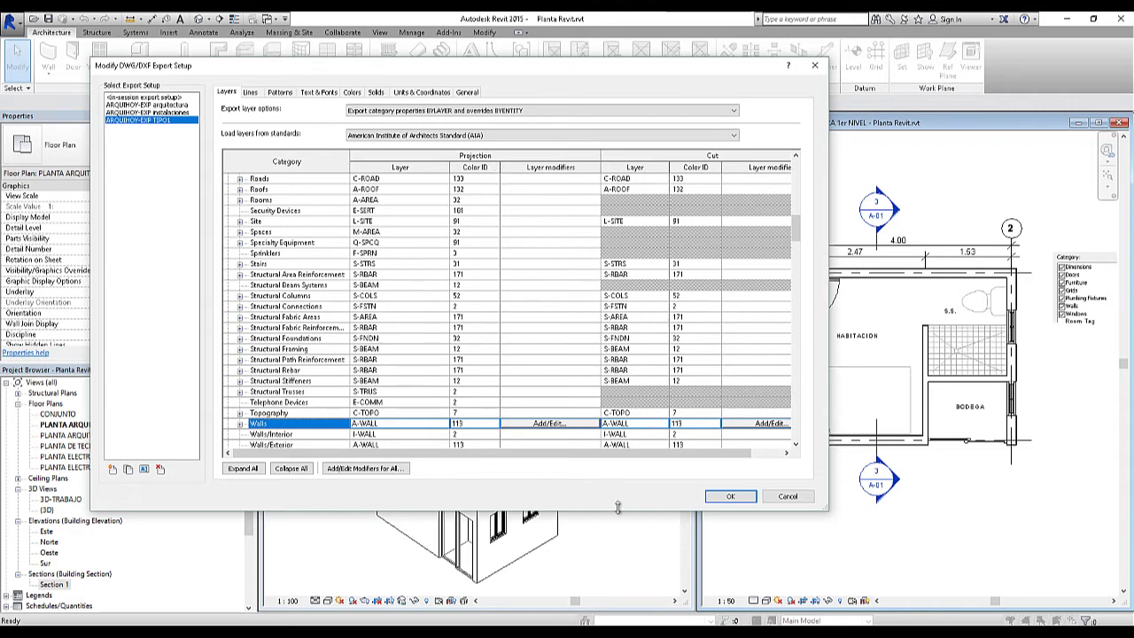
pyautogui.click(810, 499)
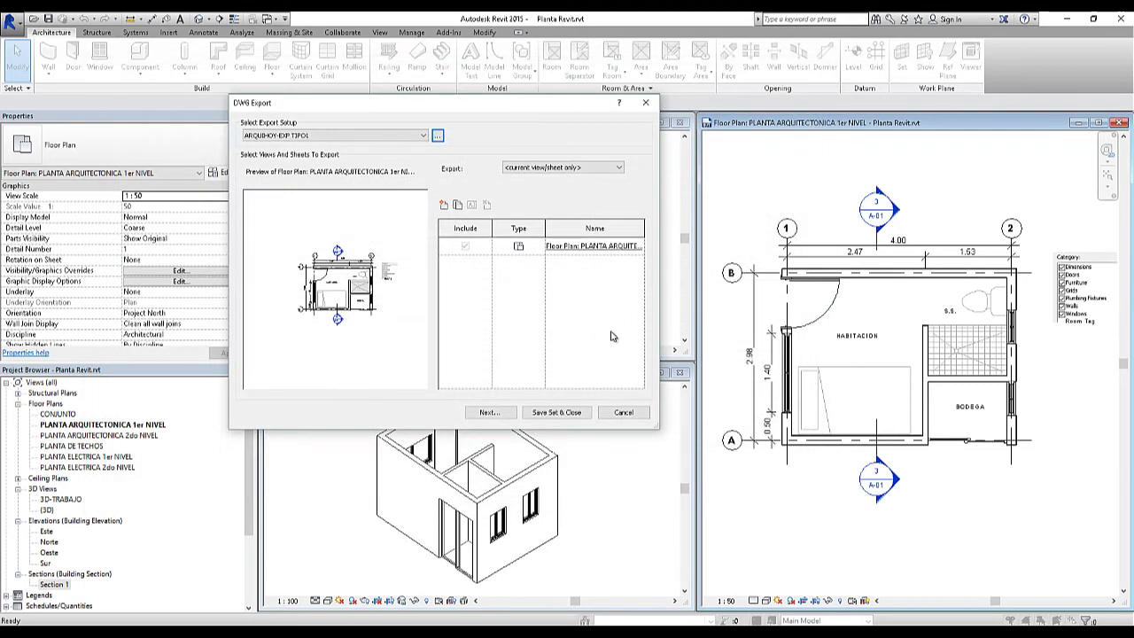
pyautogui.click(437, 137)
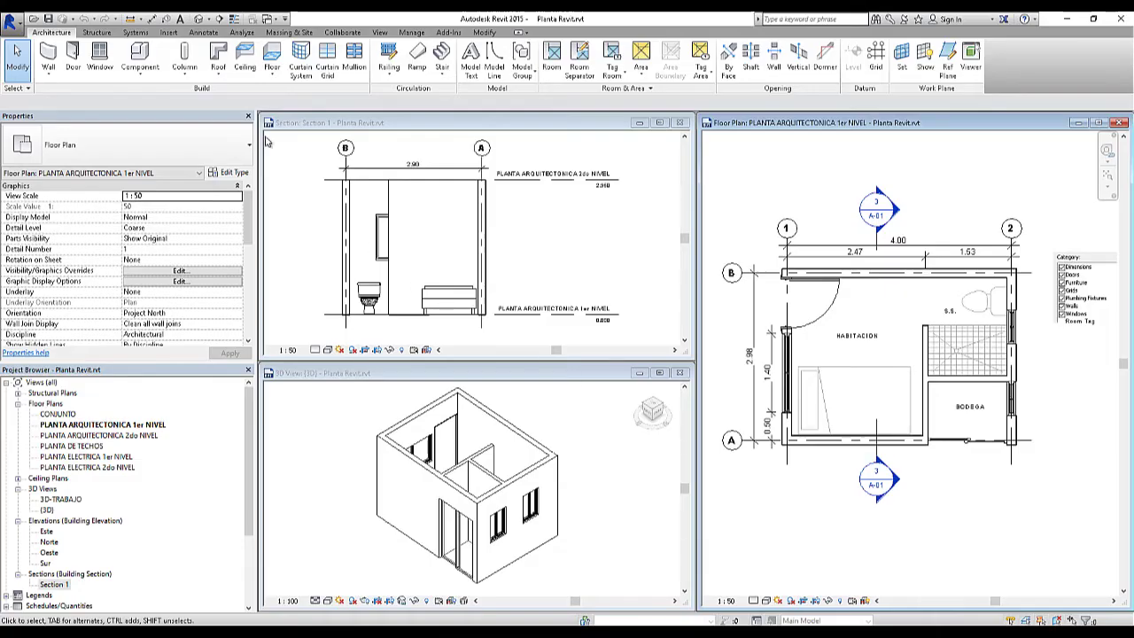
pyautogui.click(13, 20)
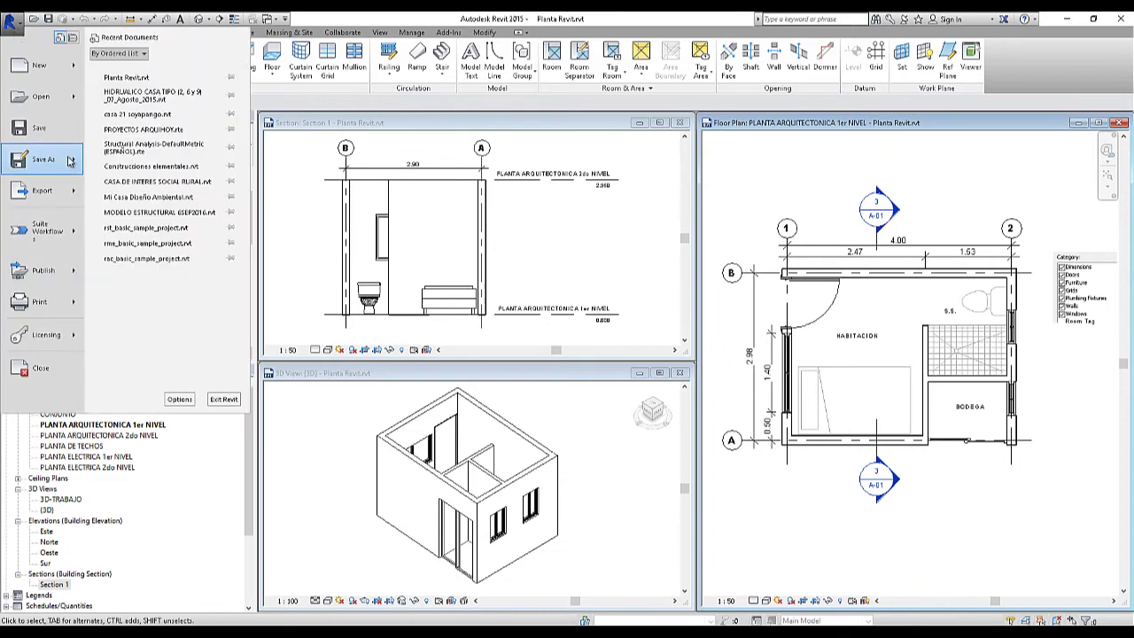
pyautogui.moveTo(49, 190)
pyautogui.moveTo(205, 71)
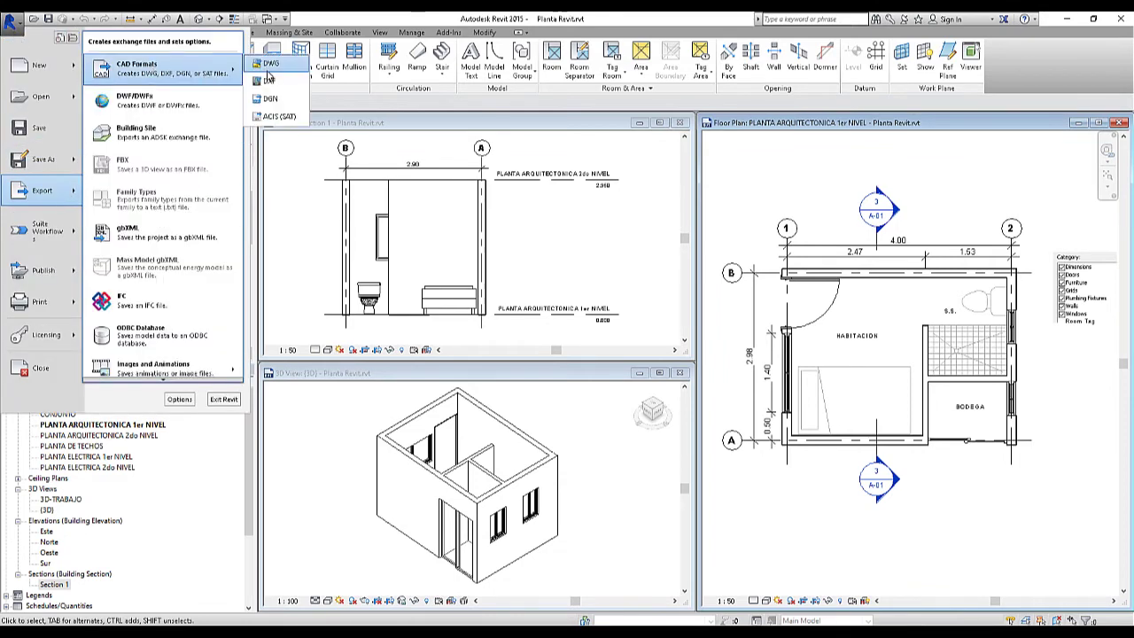
pyautogui.click(271, 63)
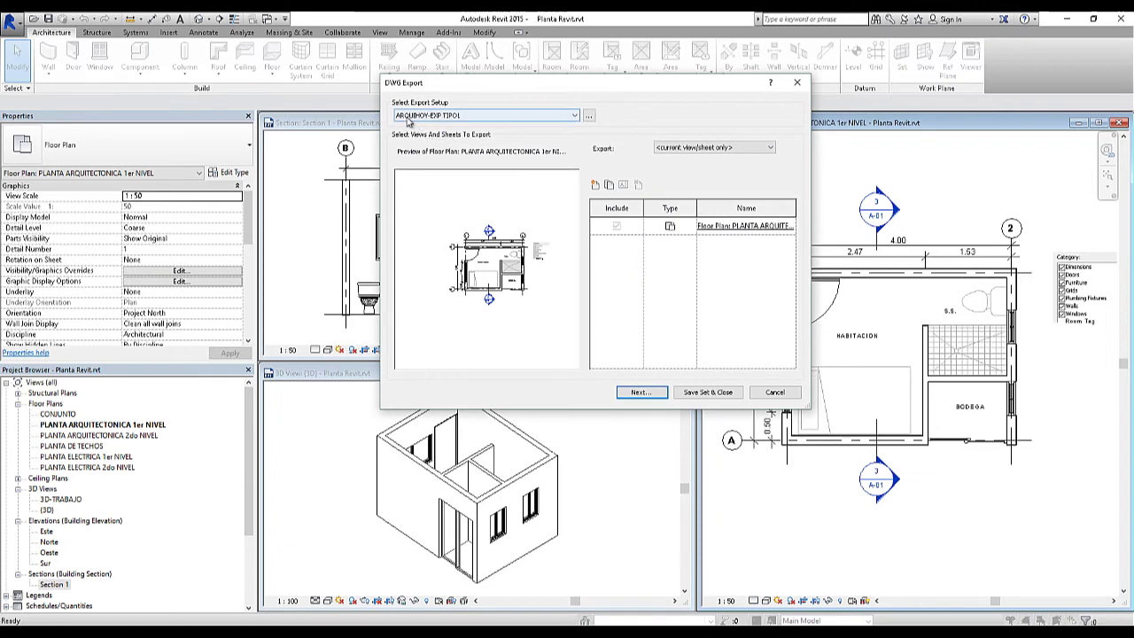
pyautogui.click(796, 82)
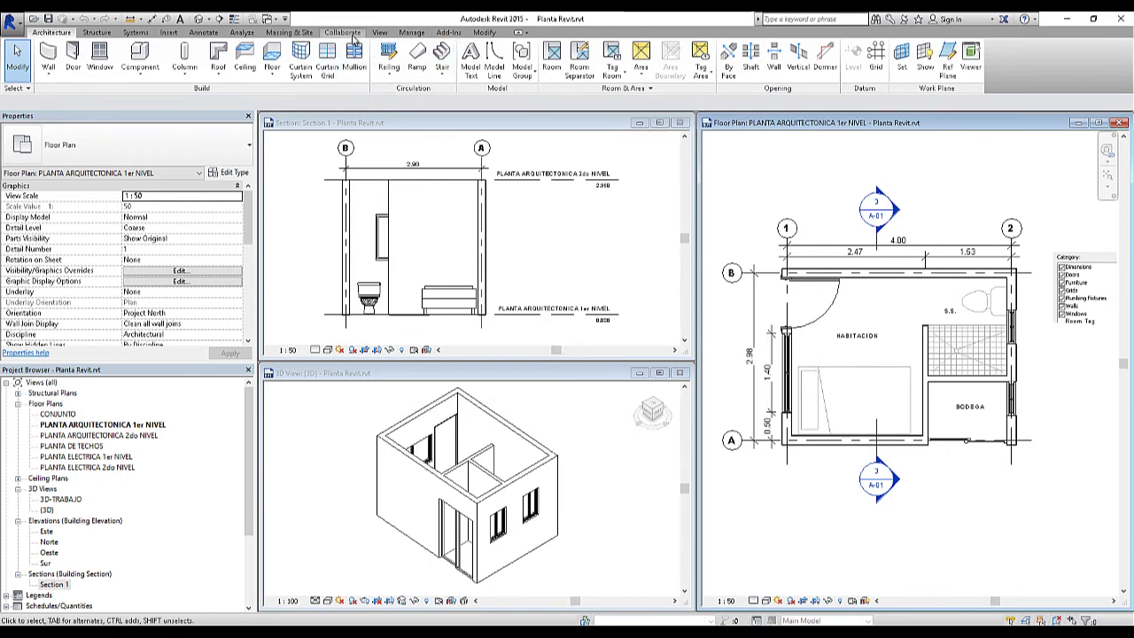
# Close the first-level floor plan and 3D view windows, and create a new metric project without a template.
pyautogui.click(1122, 124)
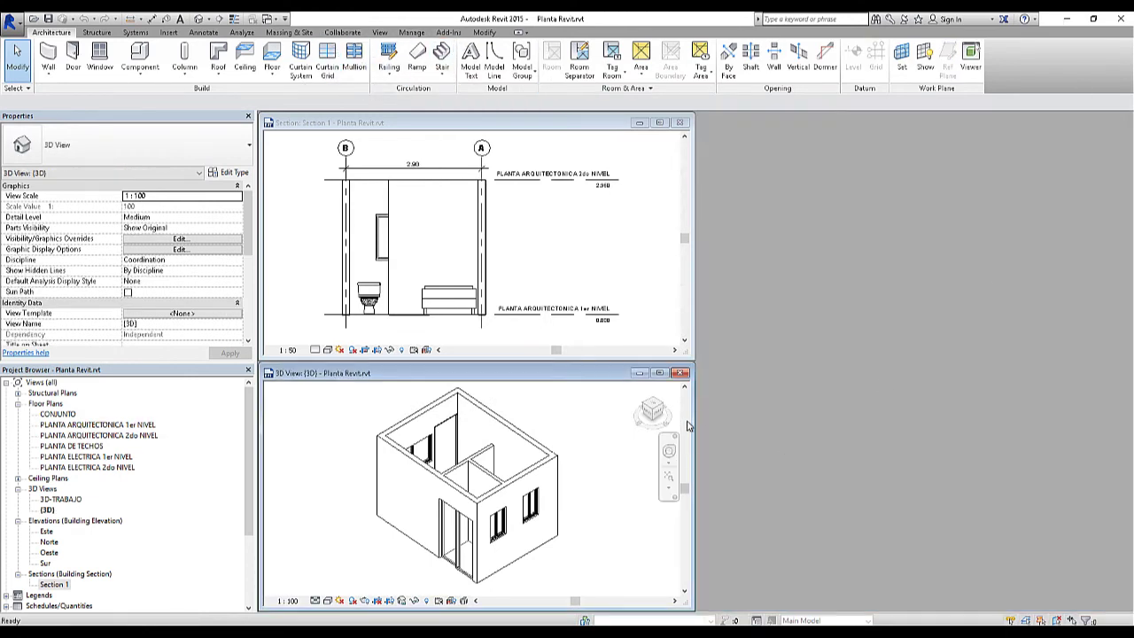
pyautogui.click(680, 373)
pyautogui.click(8, 25)
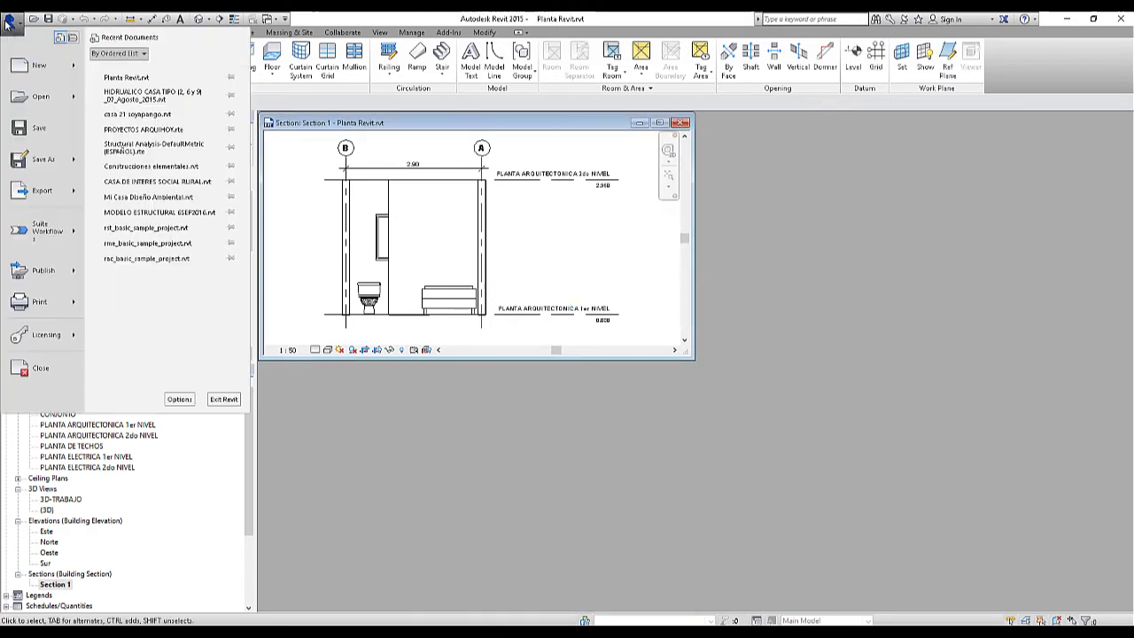
pyautogui.click(31, 66)
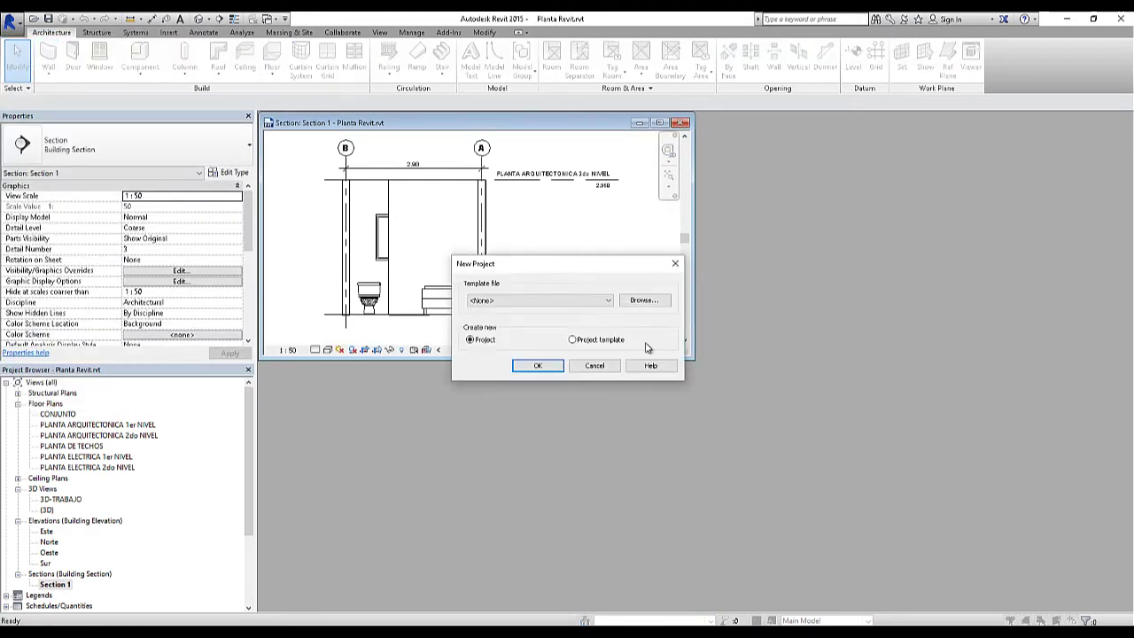
pyautogui.click(544, 366)
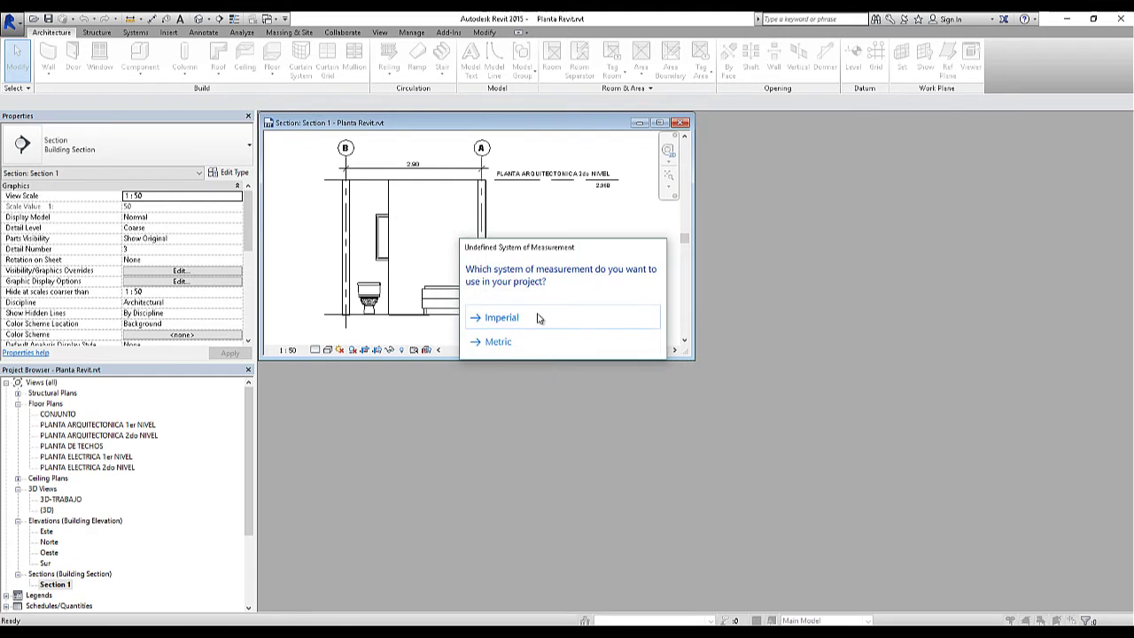
pyautogui.click(536, 343)
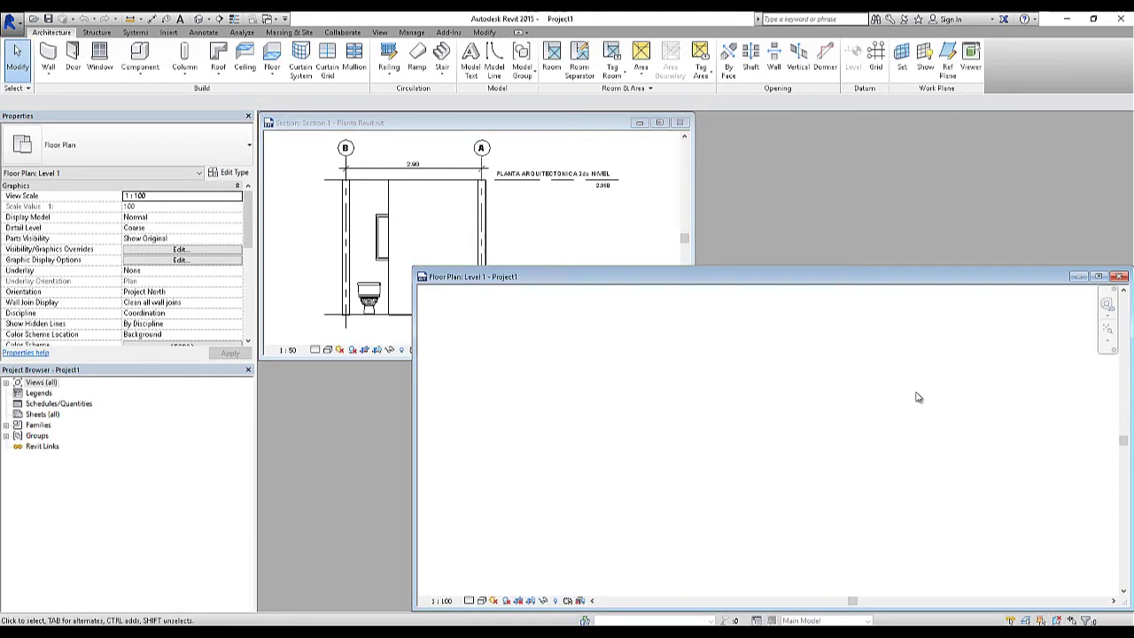
# Tile the new project's Level 1 plan beside Planta Revit's Section 1, centre the section and make the Level 1 plan active.
pyautogui.press('w')
pyautogui.press('t')
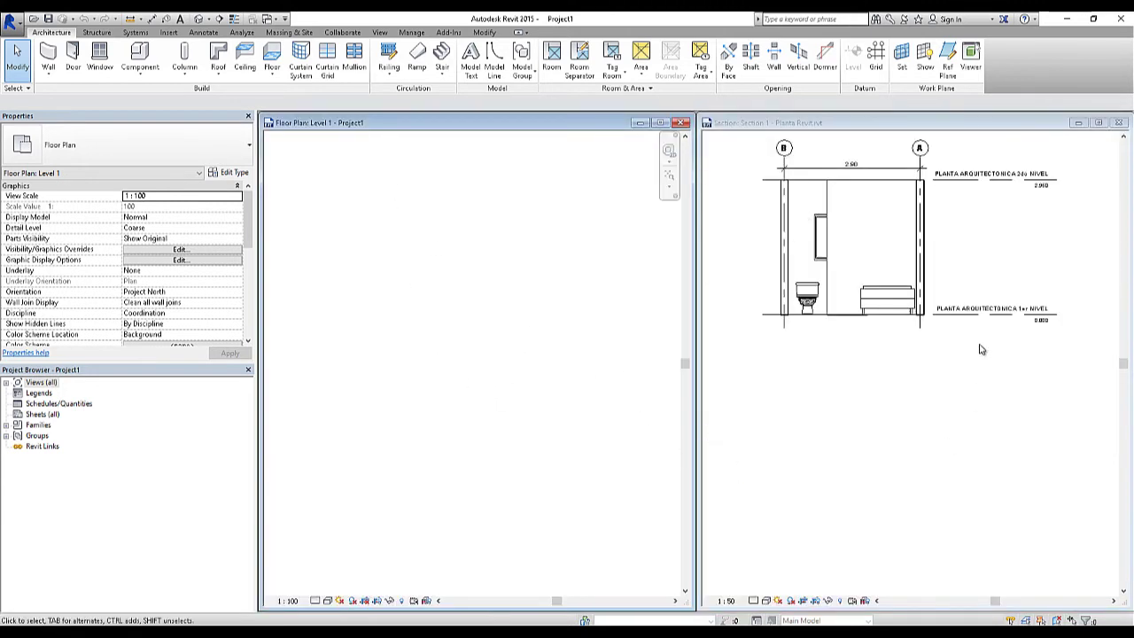
pyautogui.click(838, 372)
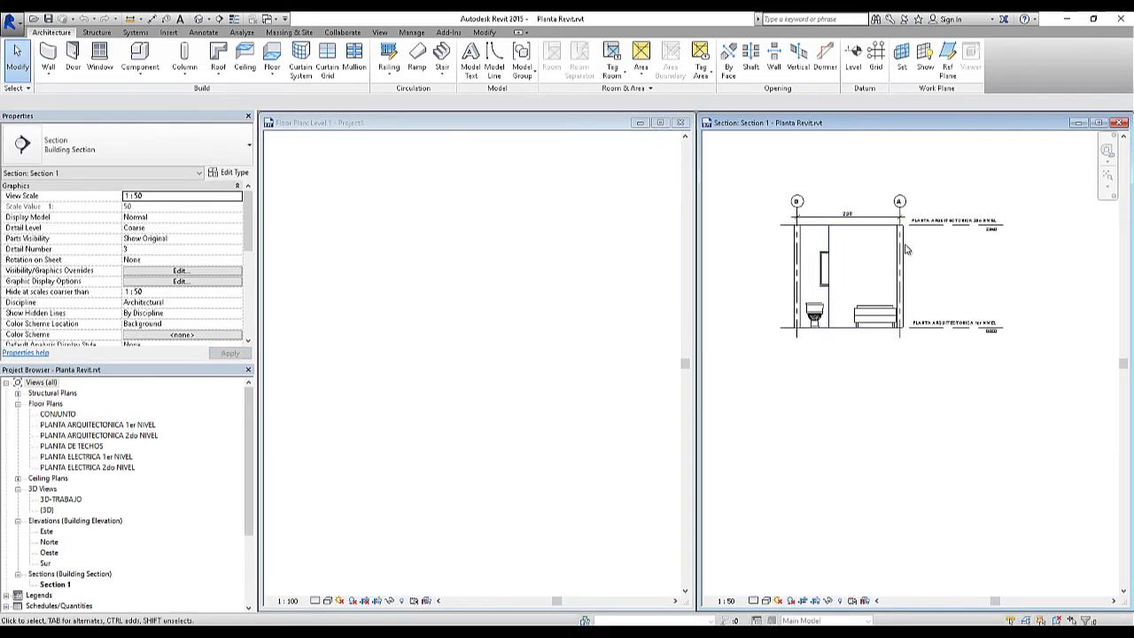
pyautogui.moveTo(878, 360); pyautogui.dragTo(912, 431, button='middle')
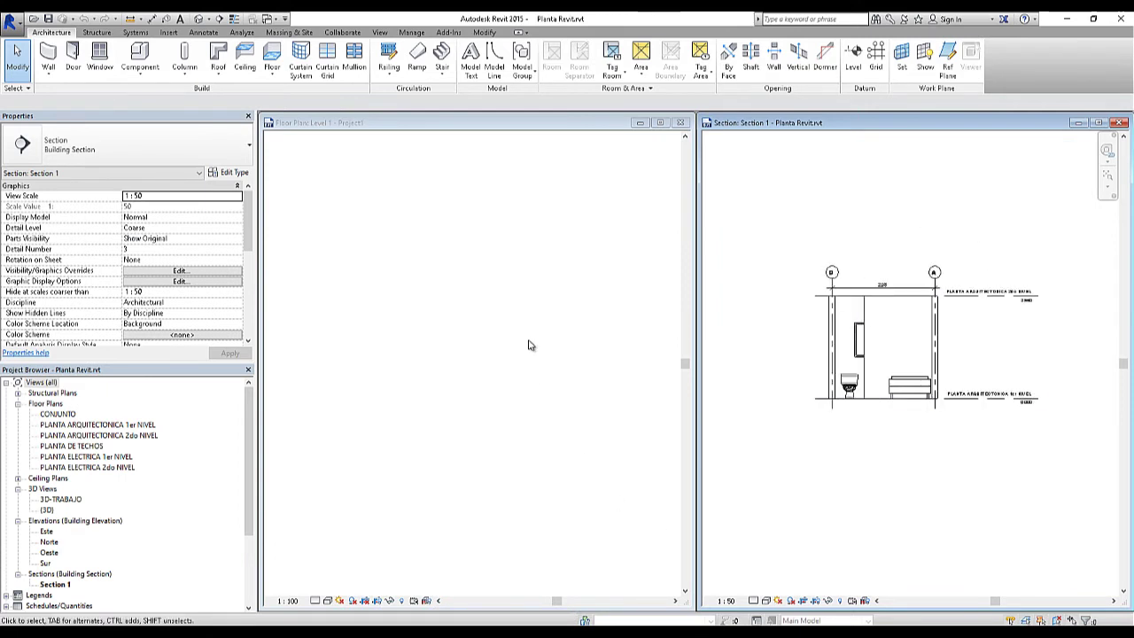
pyautogui.click(553, 277)
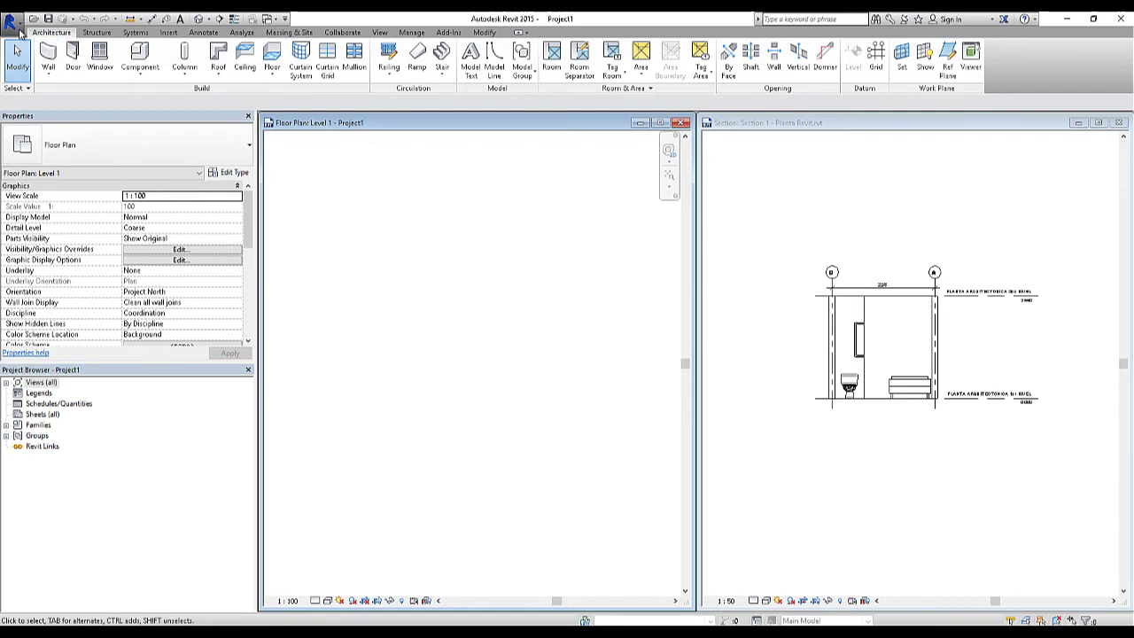
# Draw a rectangle of Basic Wall 1 walls about 2700 by 2300 mm in the Level 1 plan and finish the wall command.
pyautogui.click(12, 21)
pyautogui.click(541, 232)
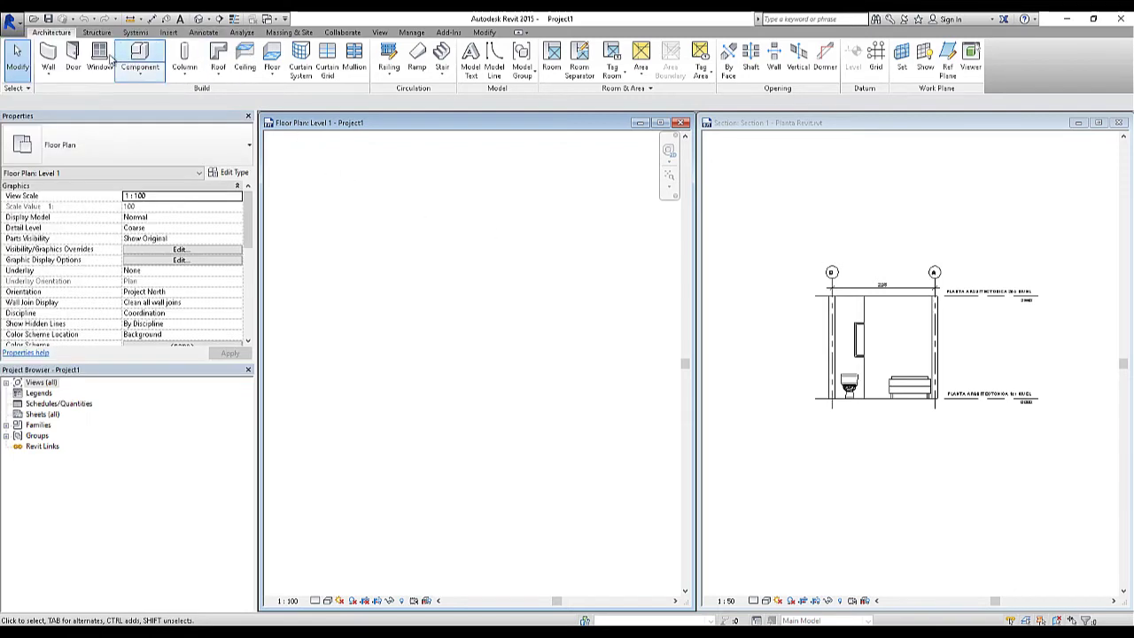
pyautogui.click(48, 58)
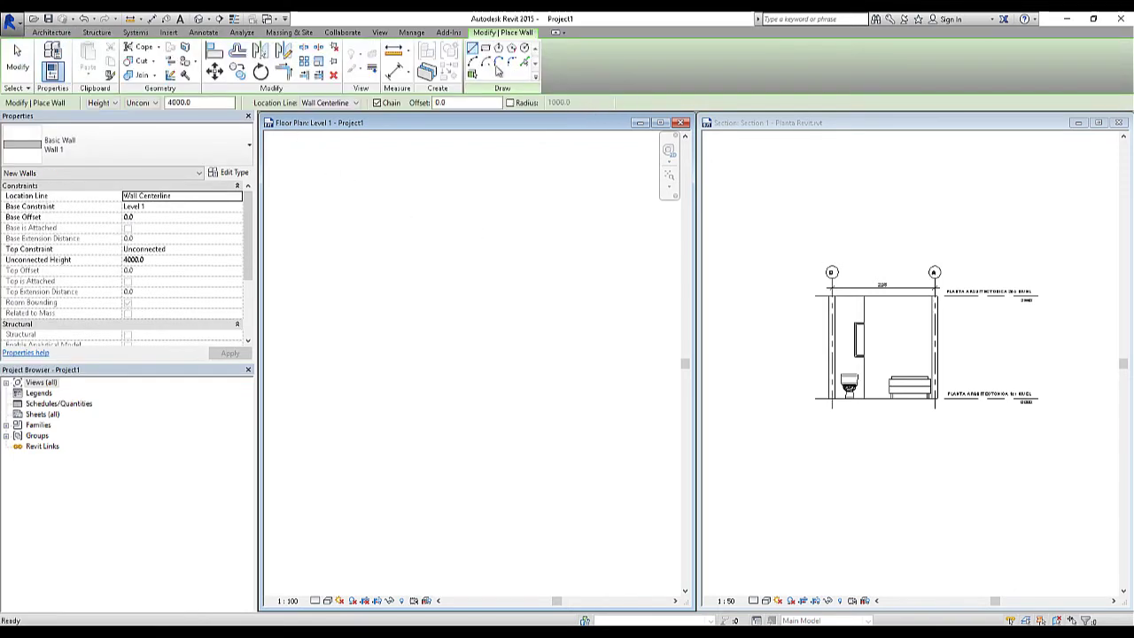
pyautogui.click(485, 48)
pyautogui.click(383, 275)
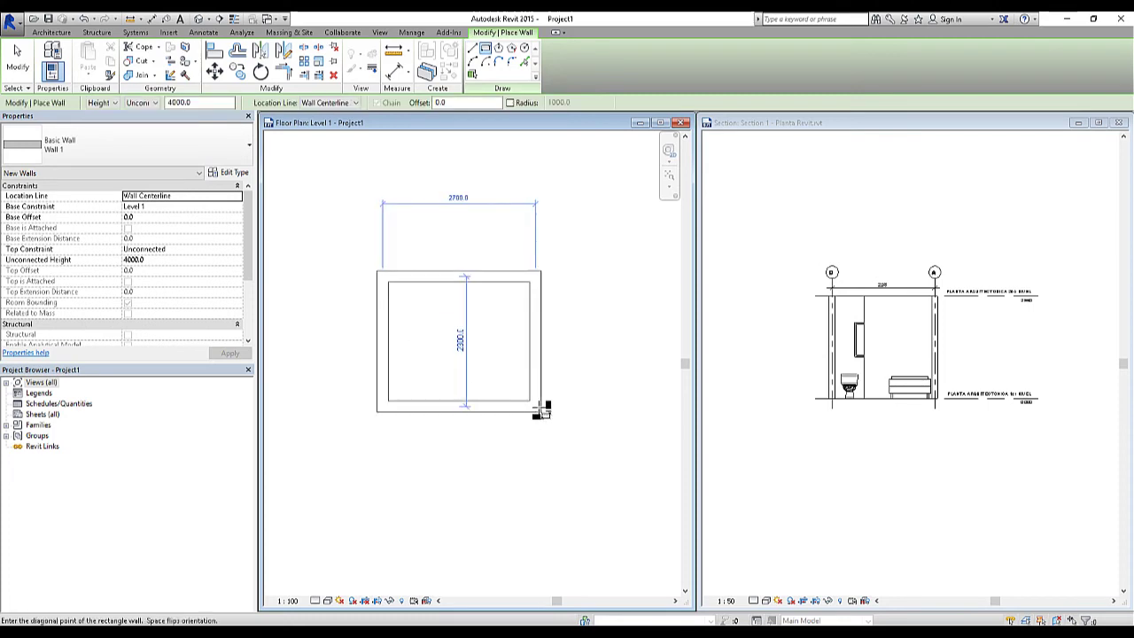
pyautogui.click(541, 406)
pyautogui.press('Escape')
pyautogui.press('Escape')
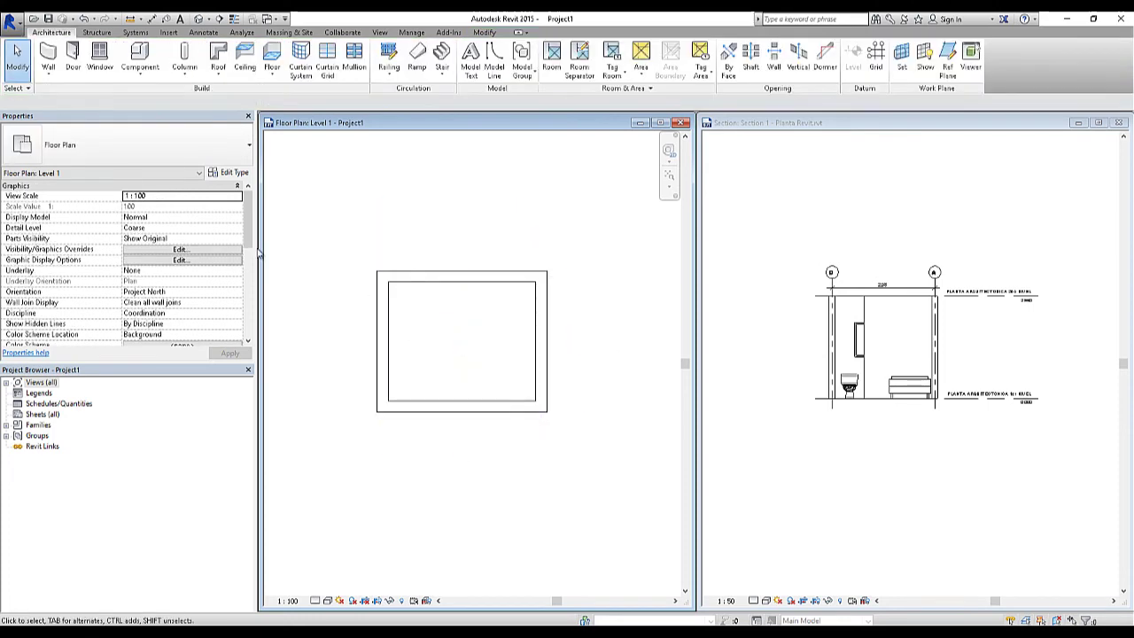
# Check which DWG export setups the new project offers, and close the DWG export without exporting.
pyautogui.click(9, 23)
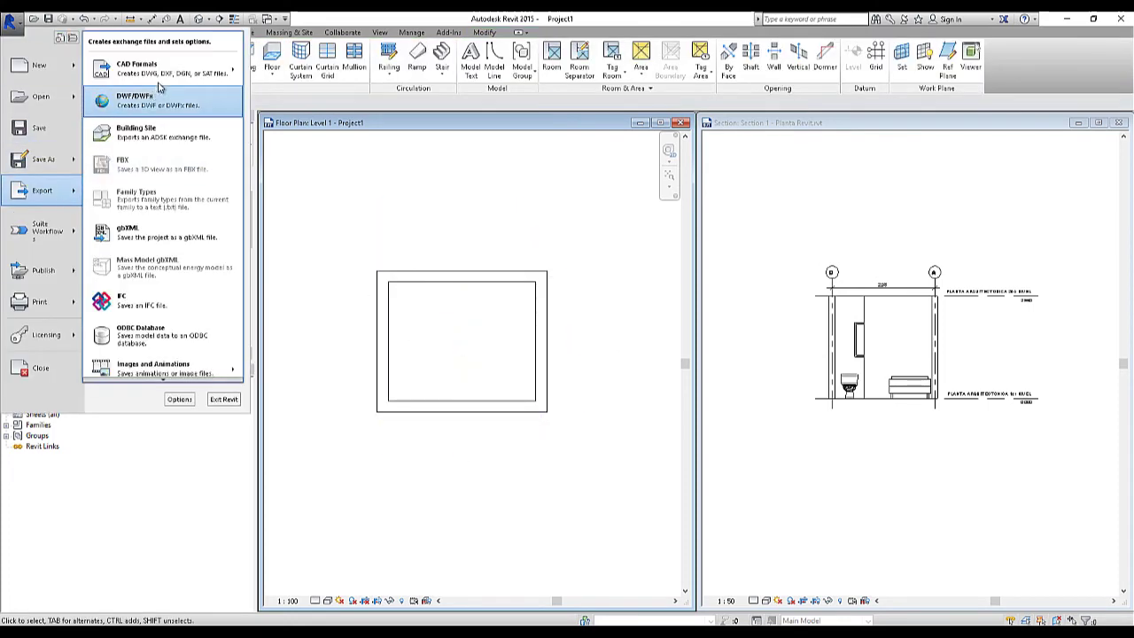
pyautogui.click(265, 76)
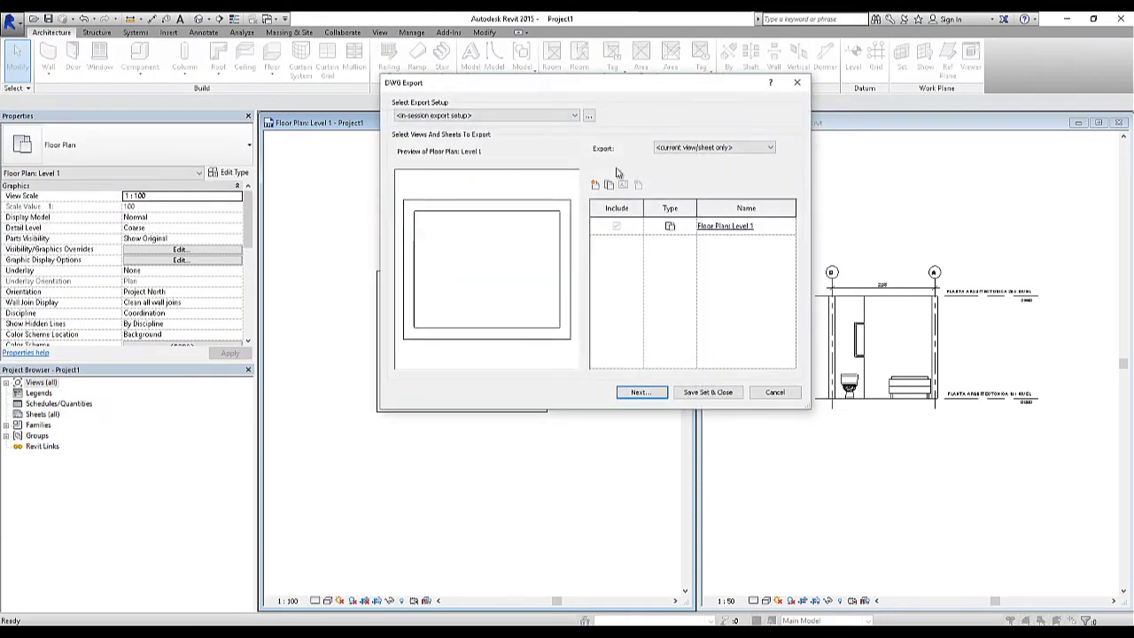
pyautogui.click(542, 116)
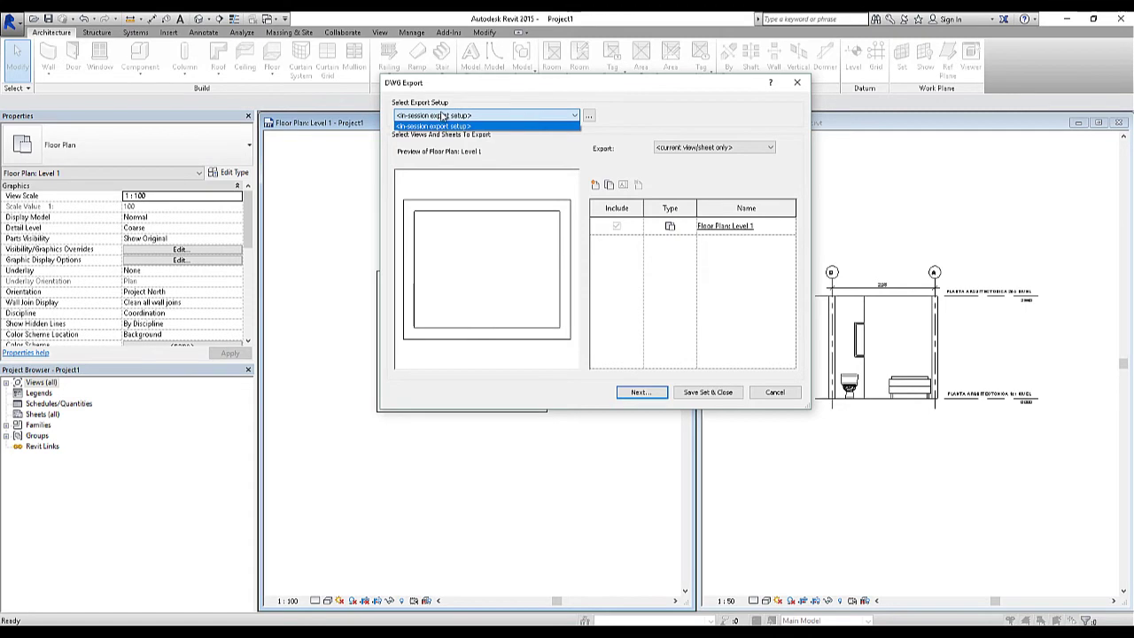
pyautogui.click(636, 85)
pyautogui.moveTo(546, 82); pyautogui.dragTo(456, 87)
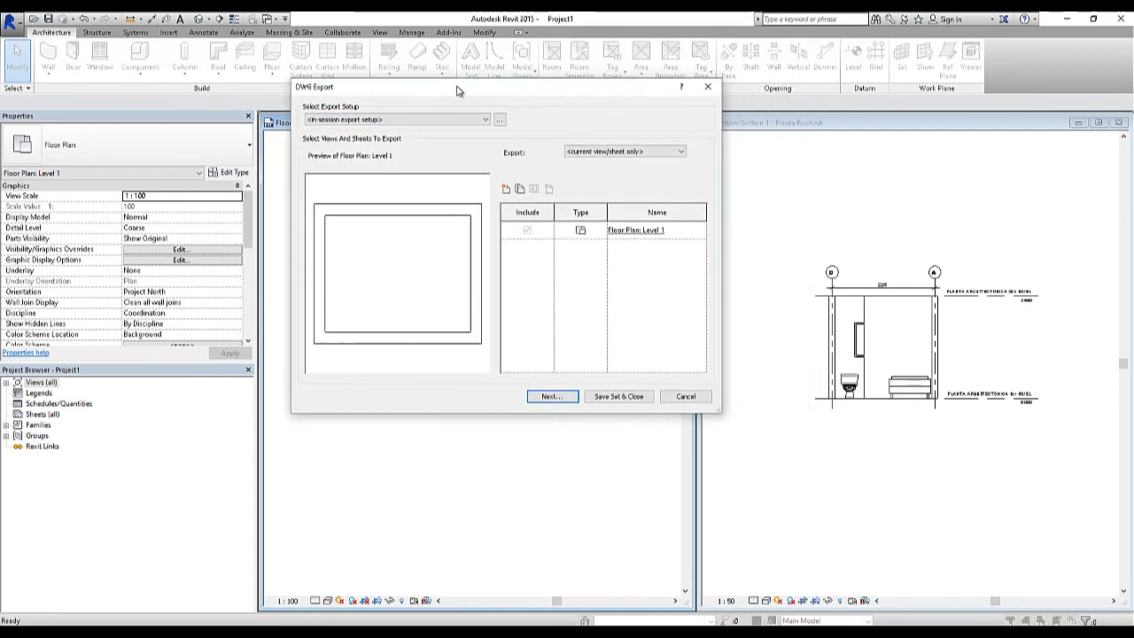
pyautogui.click(705, 88)
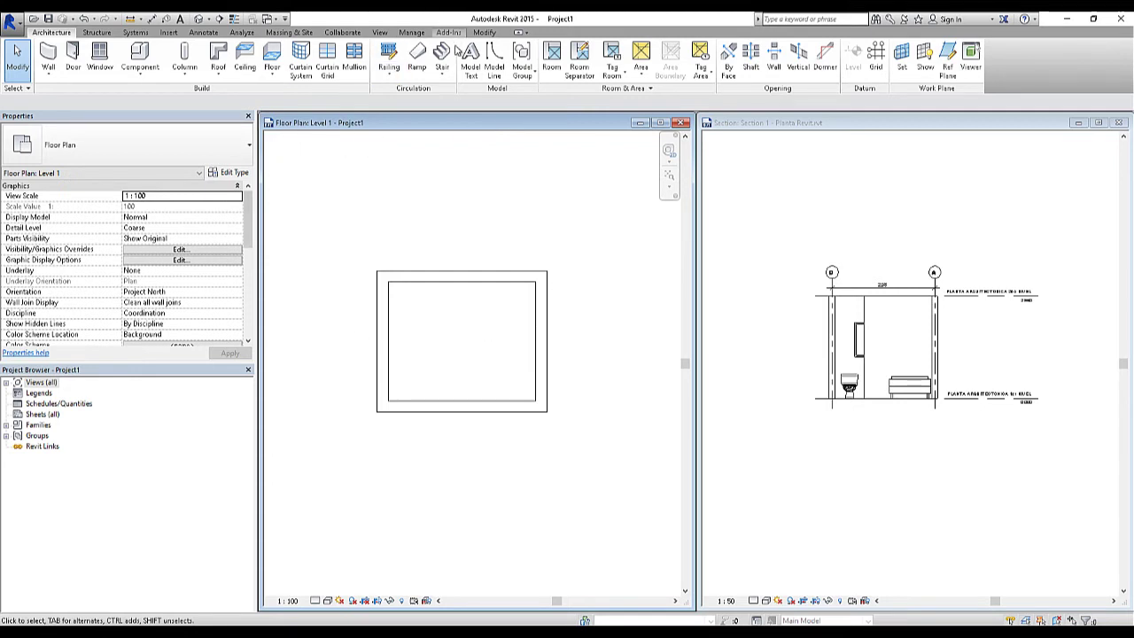
# Transfer only the DWG/DXF Export Setup Settings from Planta Revit.rvt into the new project.
pyautogui.click(420, 35)
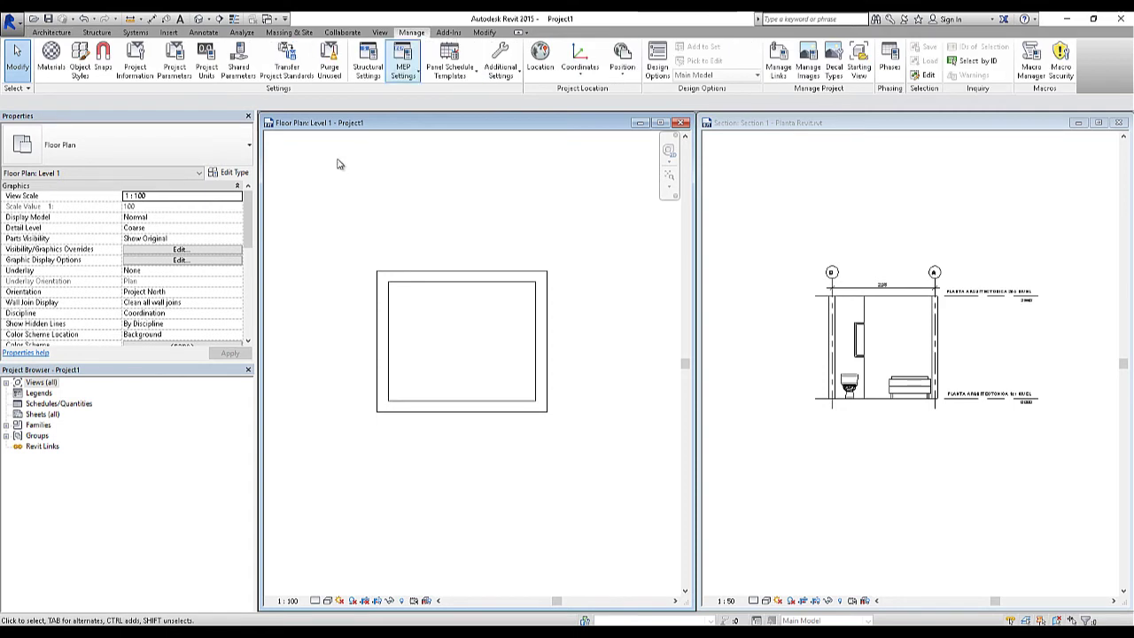
pyautogui.click(290, 71)
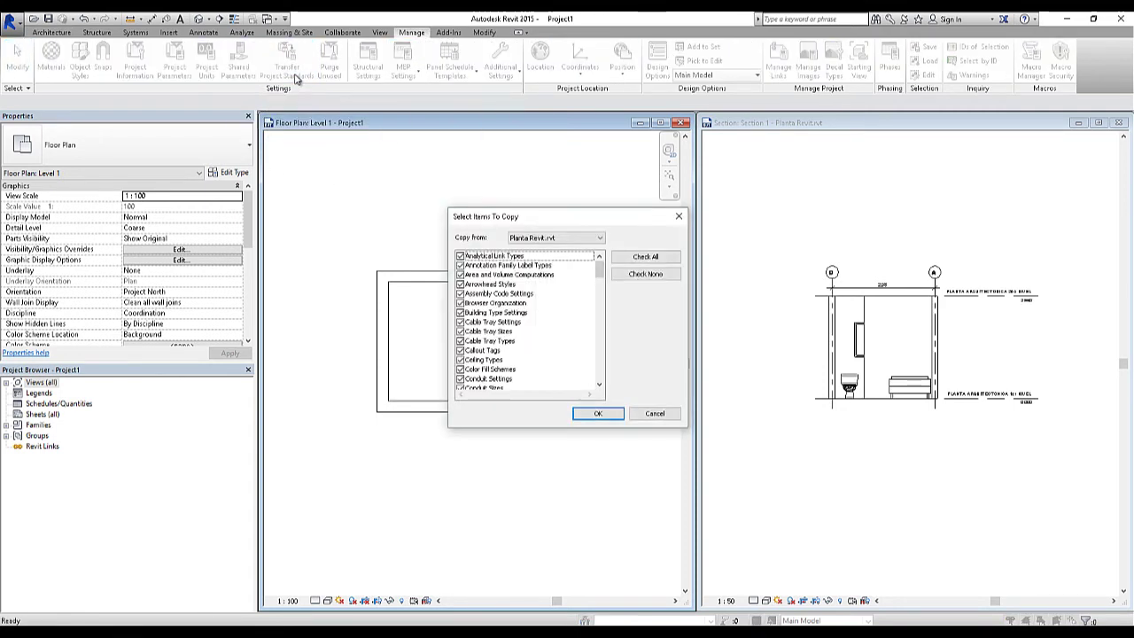
pyautogui.click(659, 279)
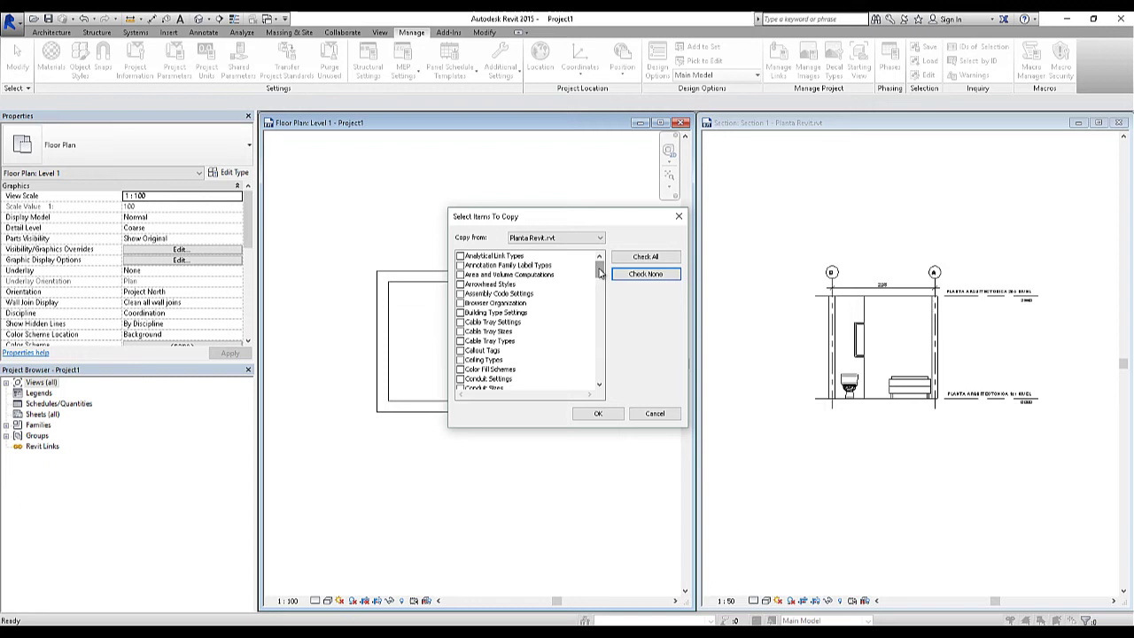
pyautogui.moveTo(599, 272); pyautogui.dragTo(597, 300)
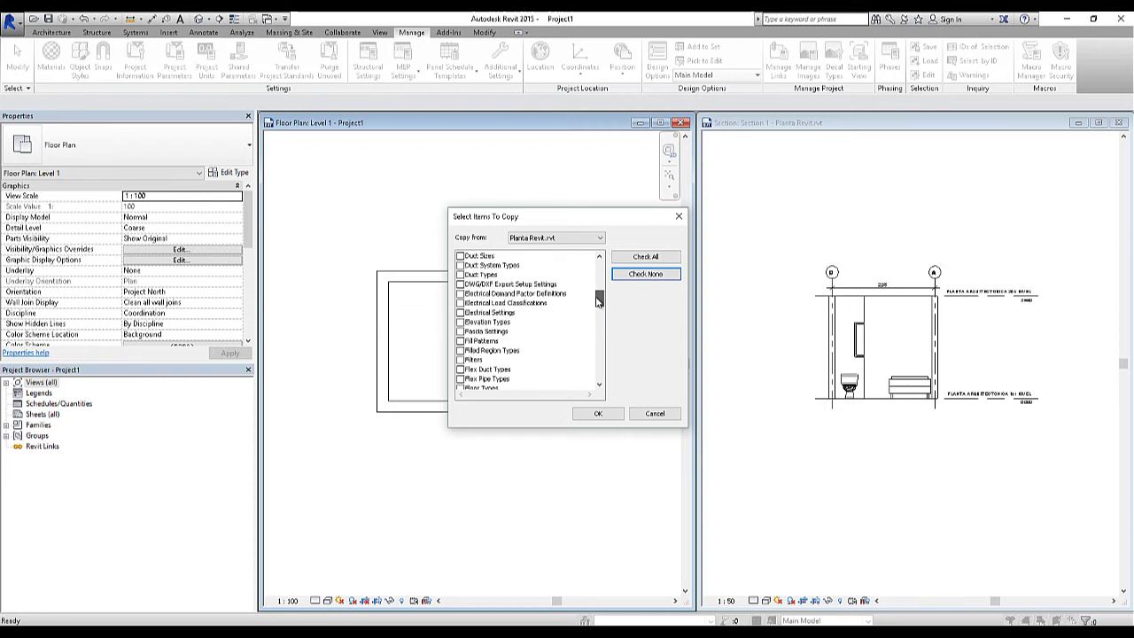
pyautogui.click(460, 285)
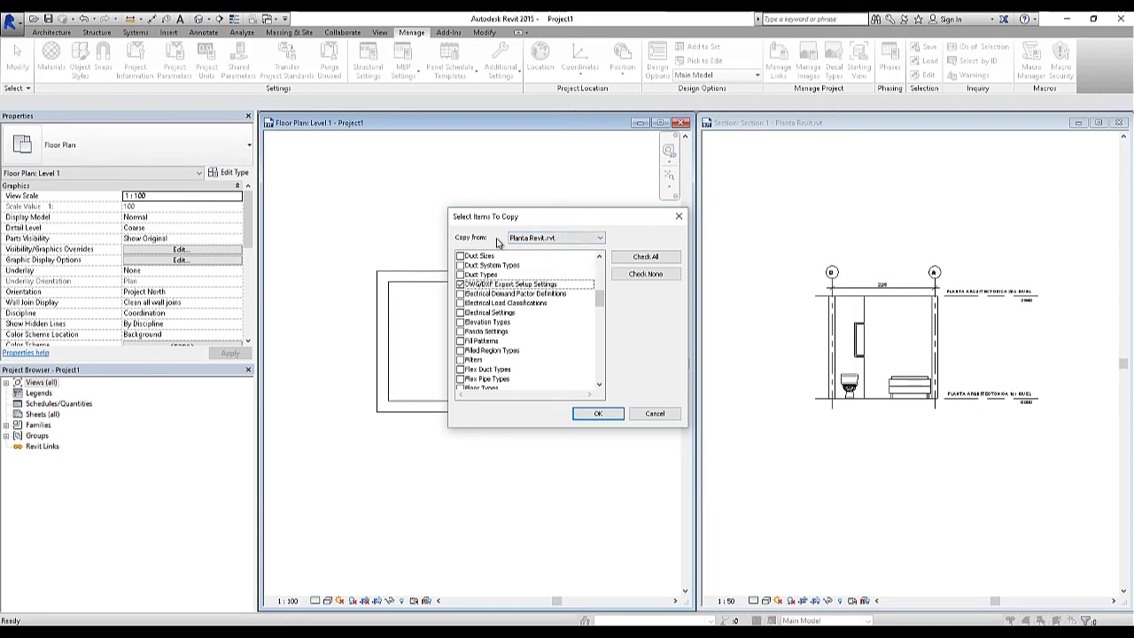
pyautogui.click(540, 243)
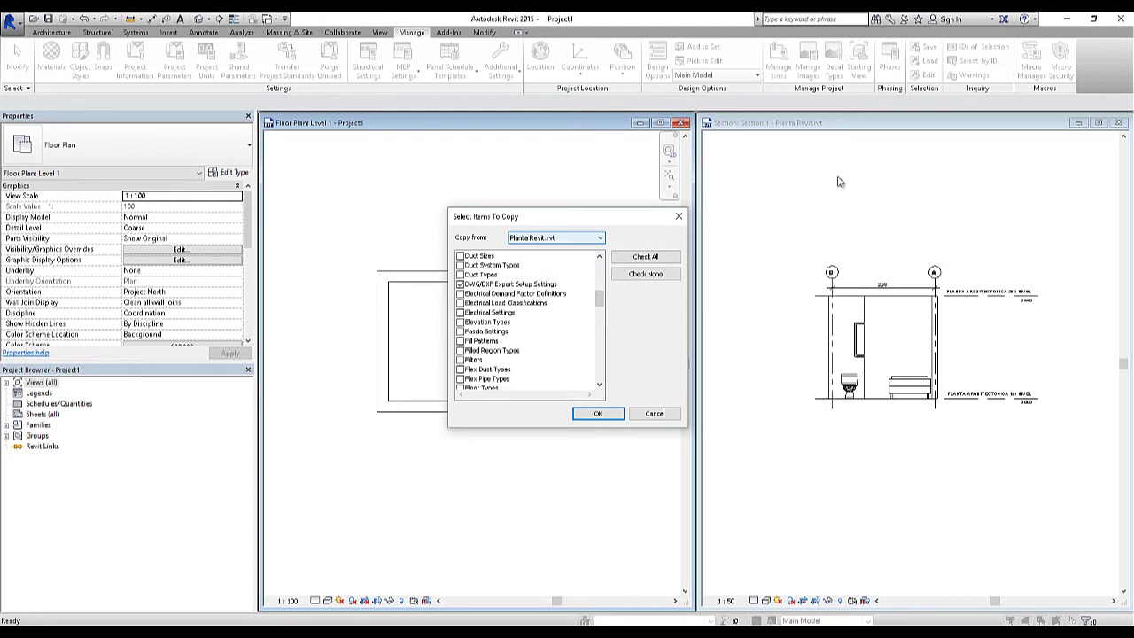
pyautogui.click(609, 415)
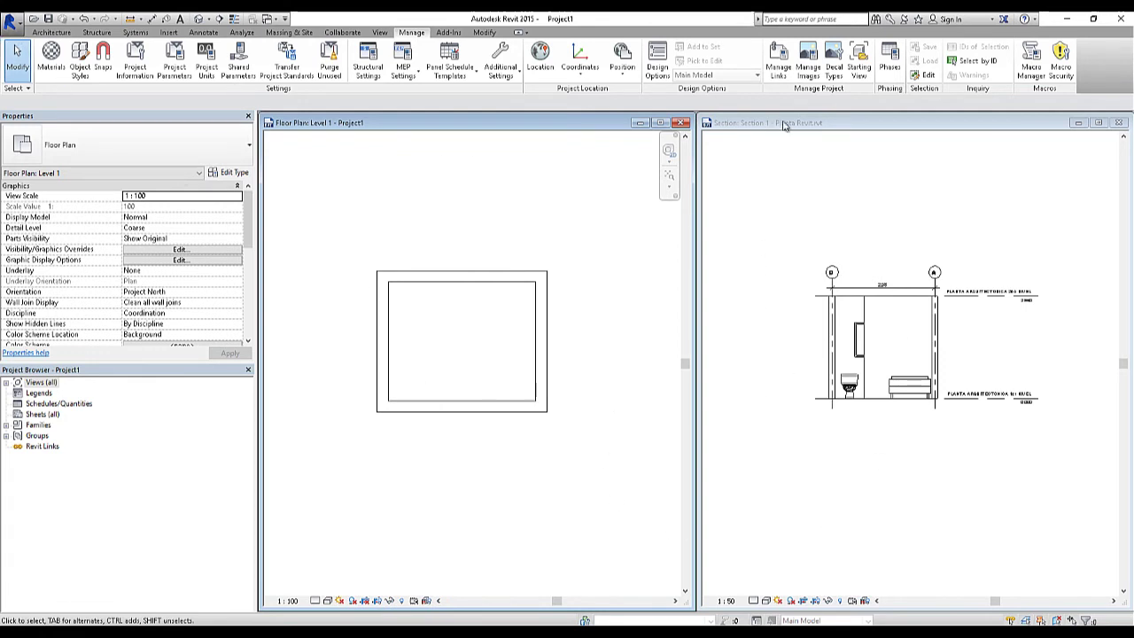
# Close Planta Revit's Section 1 view, and maximize and centre the new project's Level 1 plan.
pyautogui.click(1111, 138)
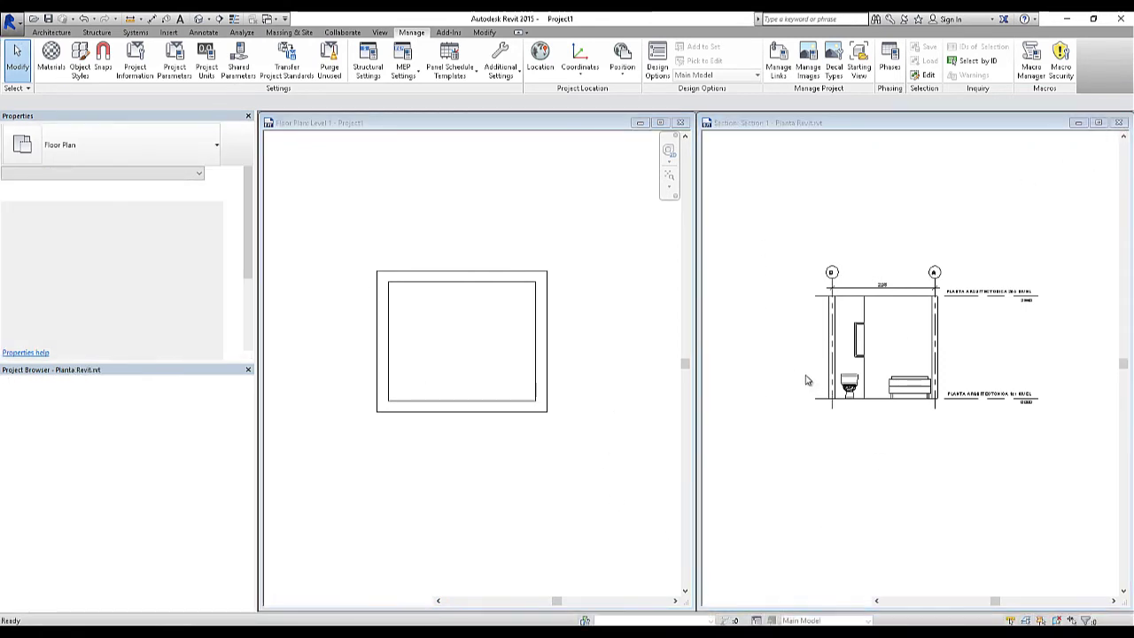
pyautogui.hotkey('ctrl', 'F4')
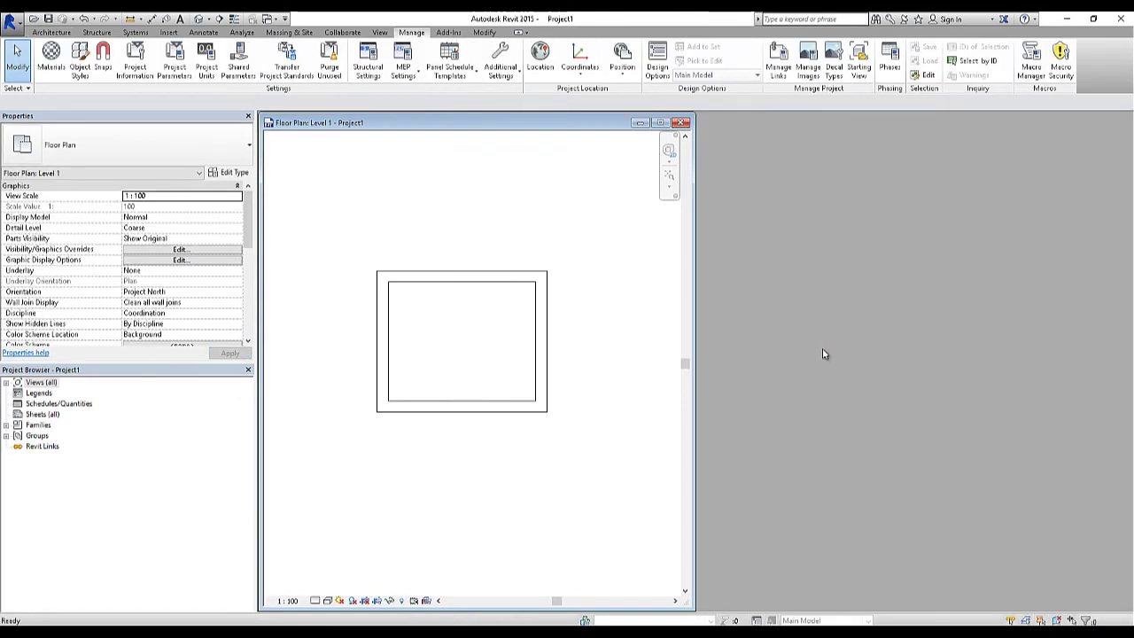
pyautogui.click(659, 122)
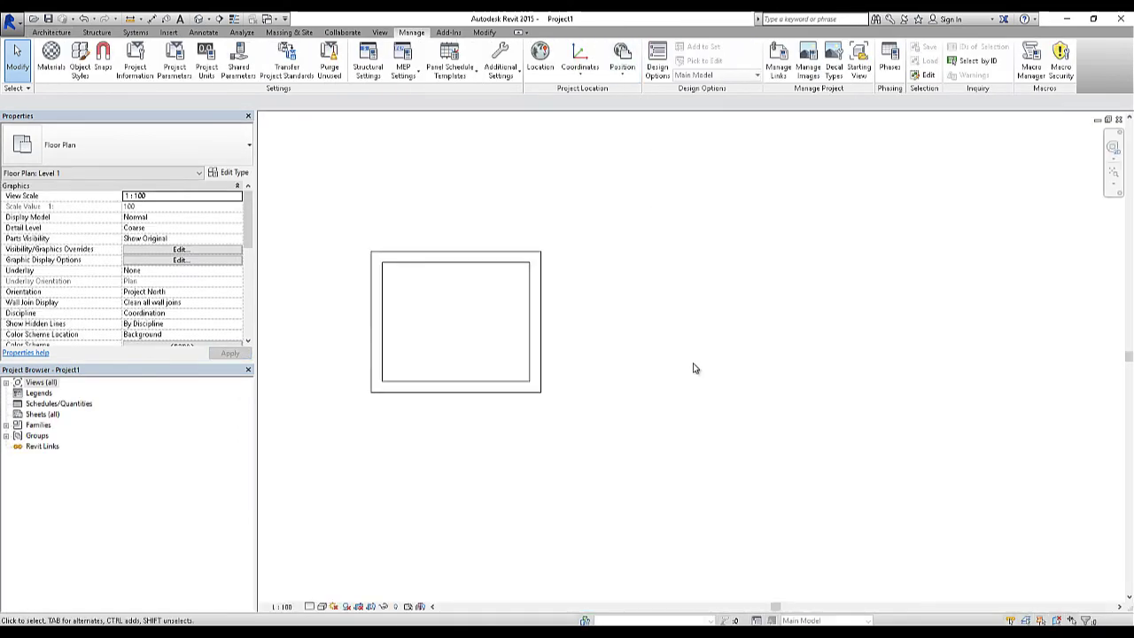
pyautogui.moveTo(846, 363); pyautogui.dragTo(864, 372, button='middle')
pyautogui.middleClick(864, 372)
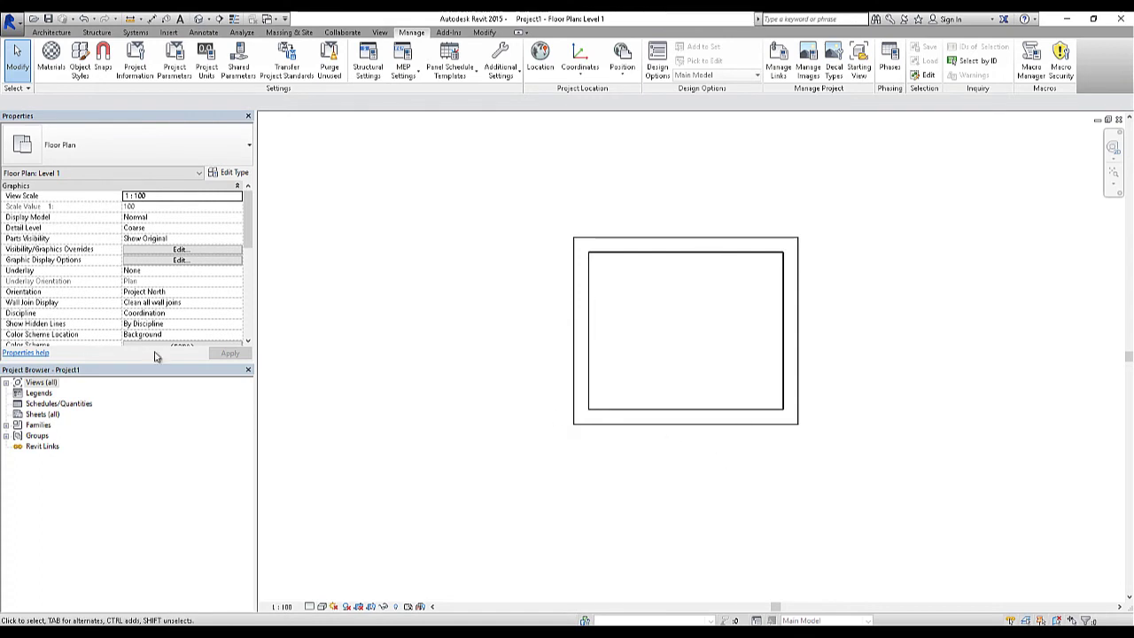
# Review the export setups listed for DWG export in the new project after the transfer, and cancel the export.
pyautogui.click(13, 19)
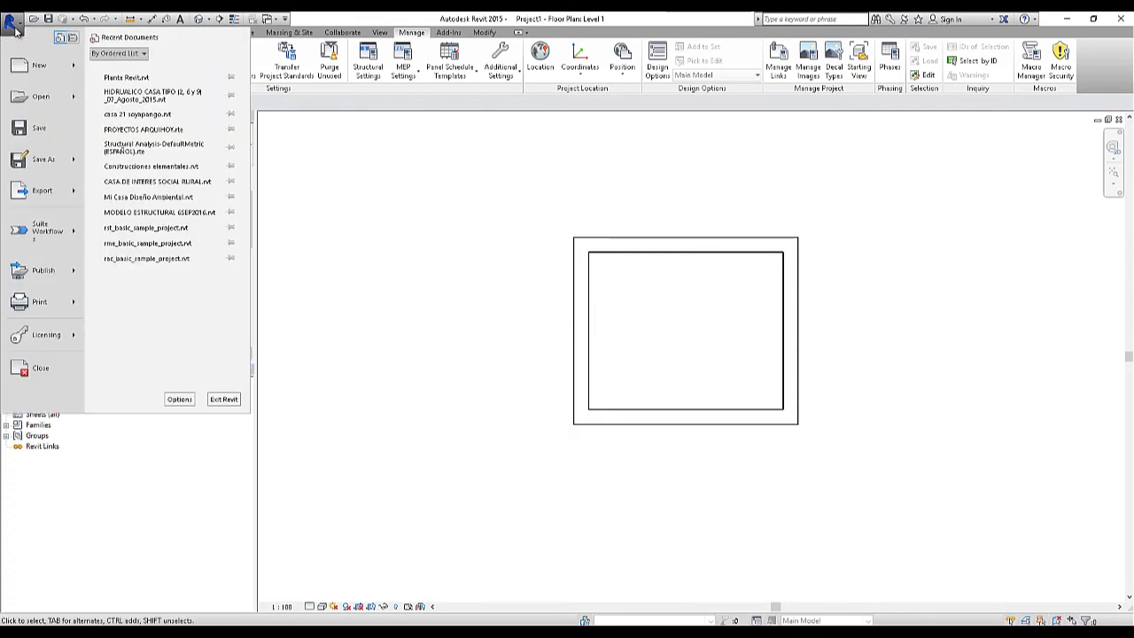
pyautogui.moveTo(77, 203)
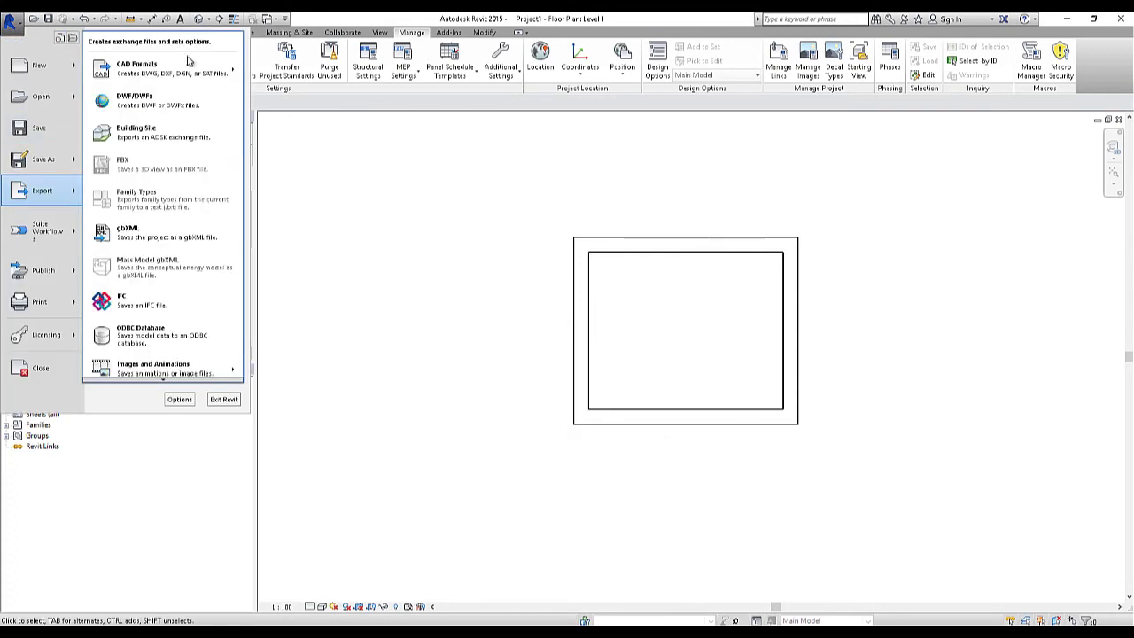
pyautogui.moveTo(193, 71)
pyautogui.click(269, 68)
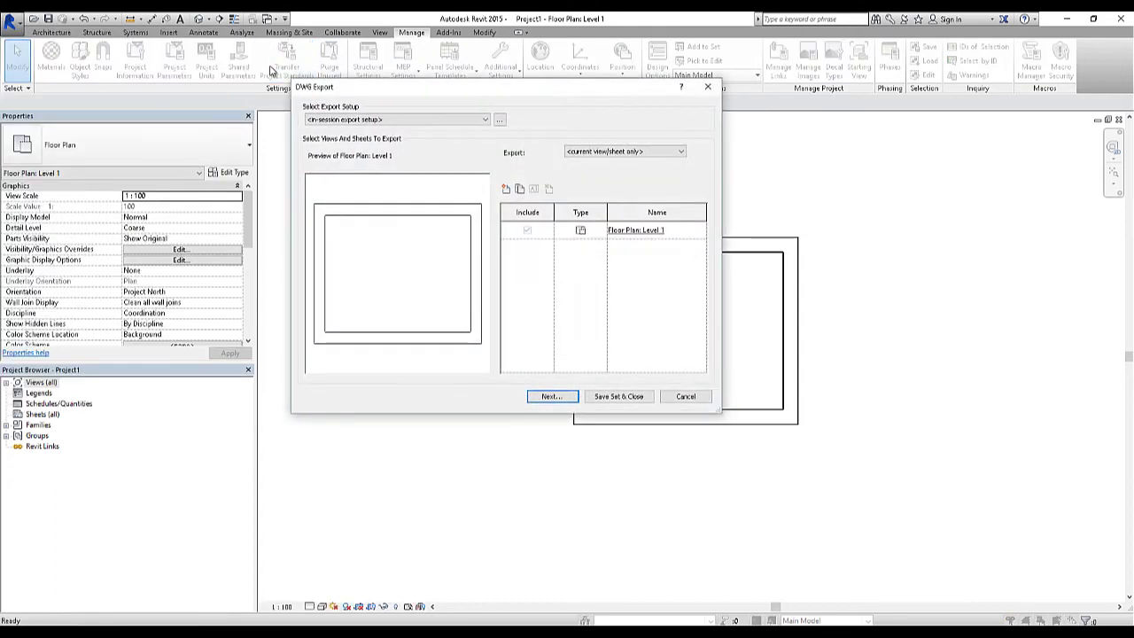
pyautogui.click(423, 118)
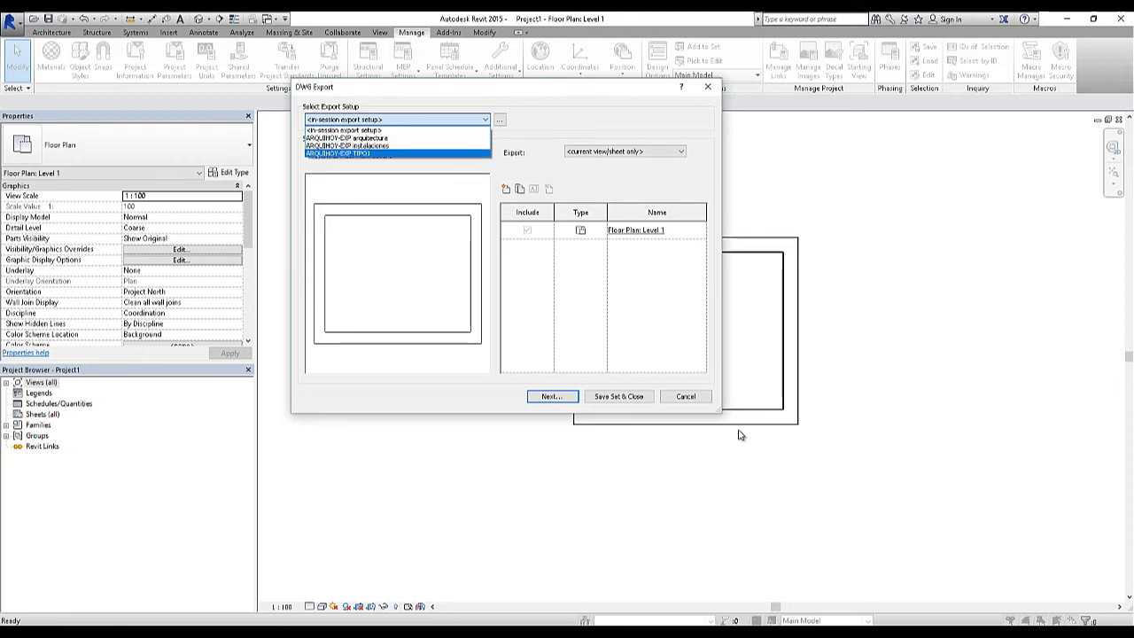
pyautogui.click(694, 398)
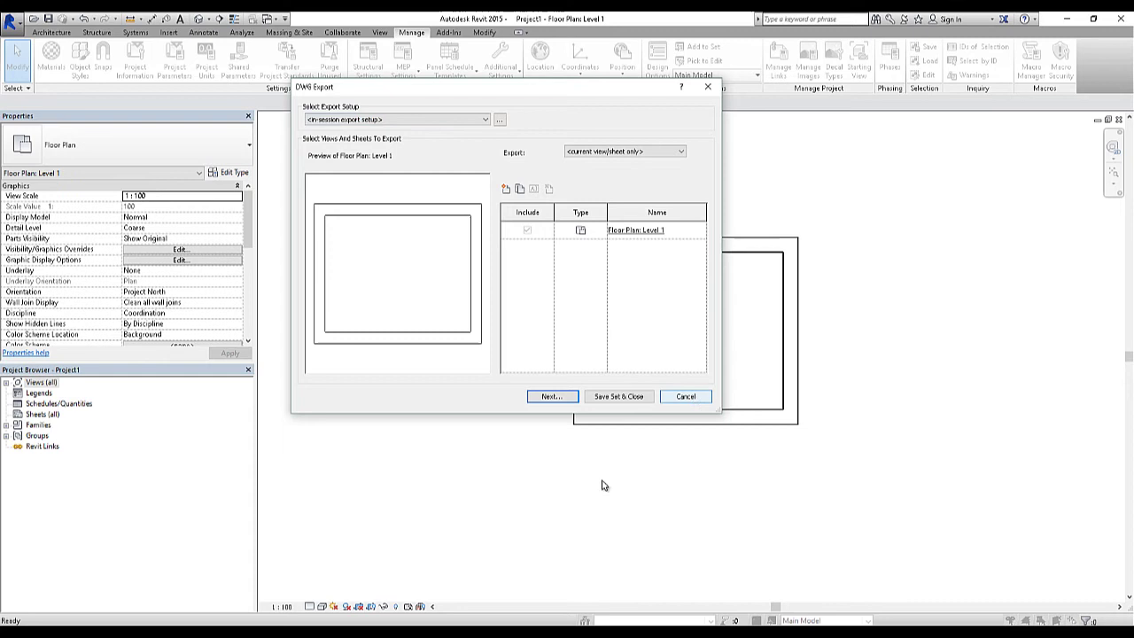
pyautogui.click(686, 397)
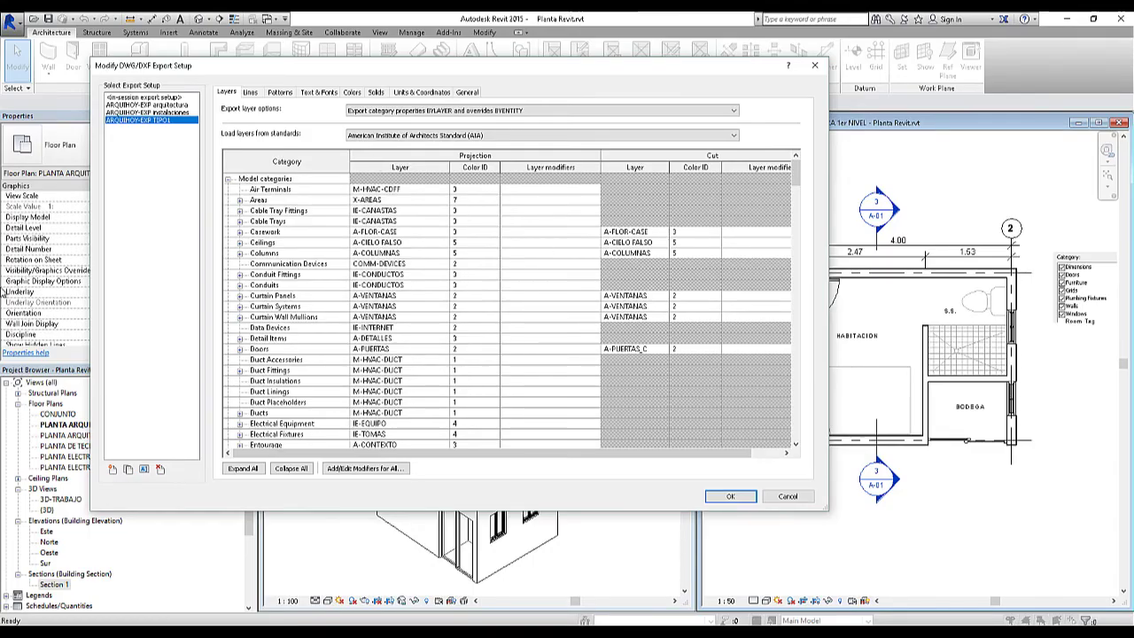
# Map the Dash line pattern to the Continuous DWG linetype in ARQUIHOY-EXP TIPO1, declining to choose another linetypes file.
pyautogui.click(251, 92)
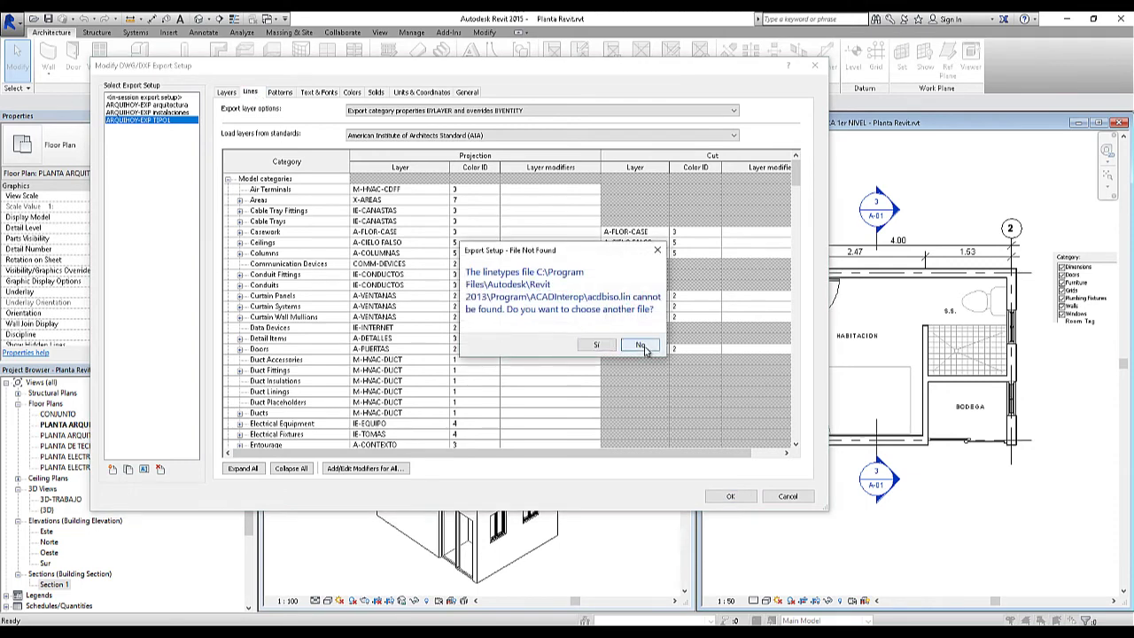
pyautogui.click(640, 344)
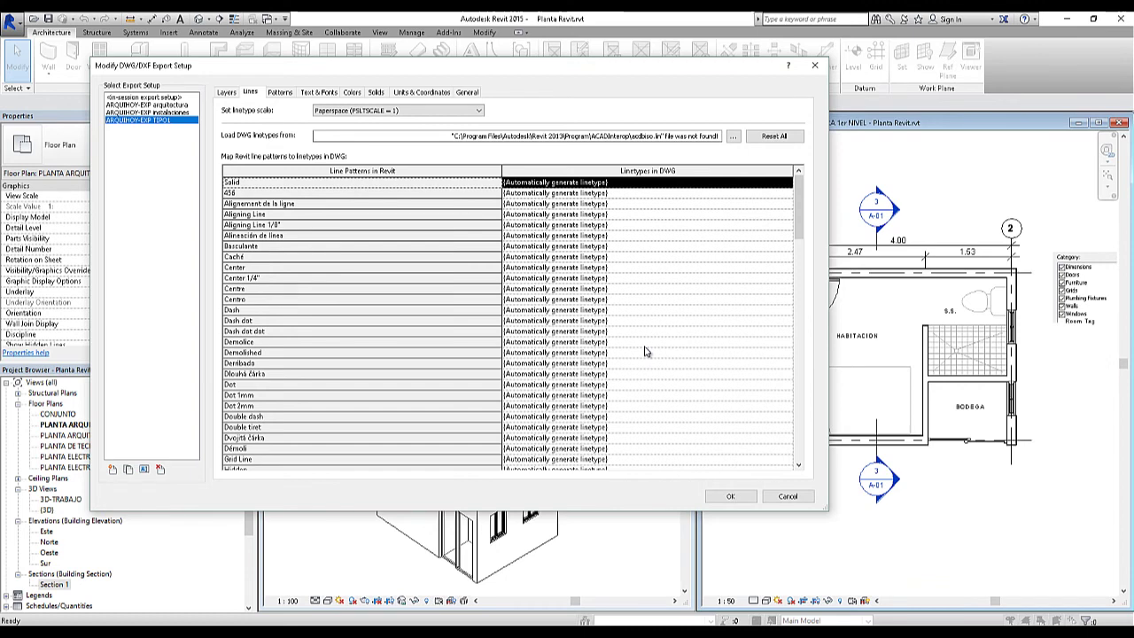
pyautogui.click(660, 311)
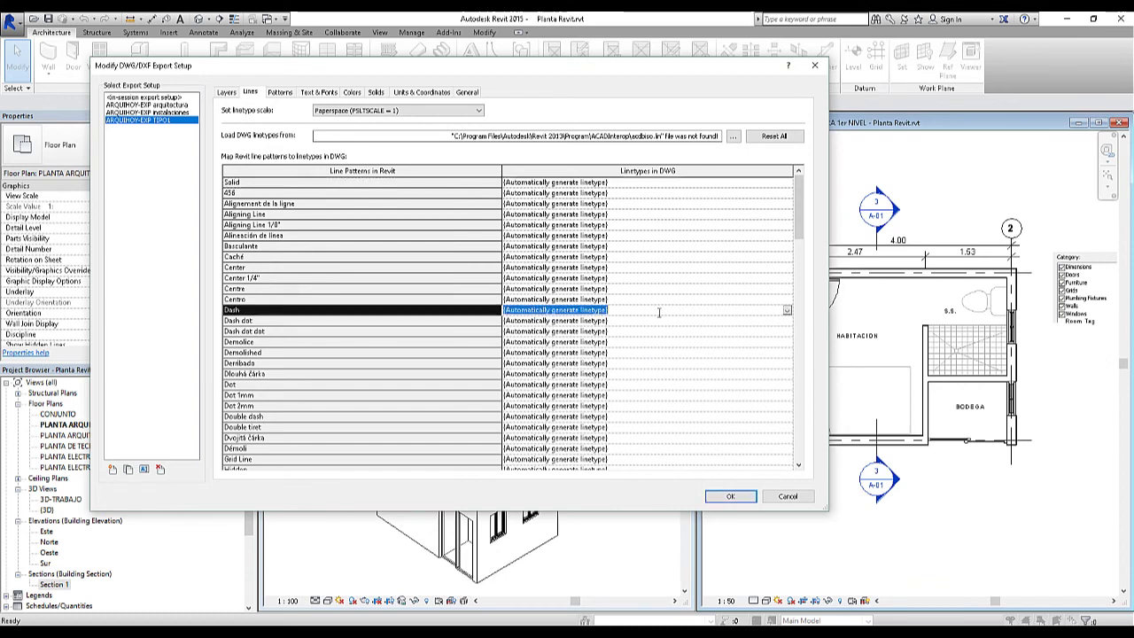
pyautogui.click(788, 312)
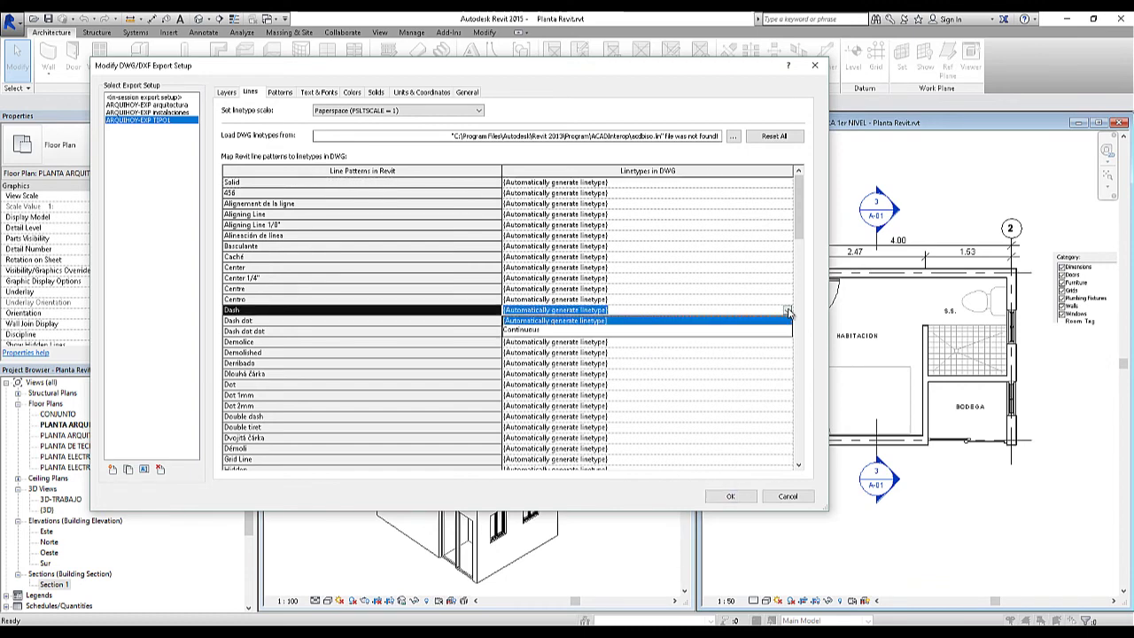
pyautogui.click(532, 331)
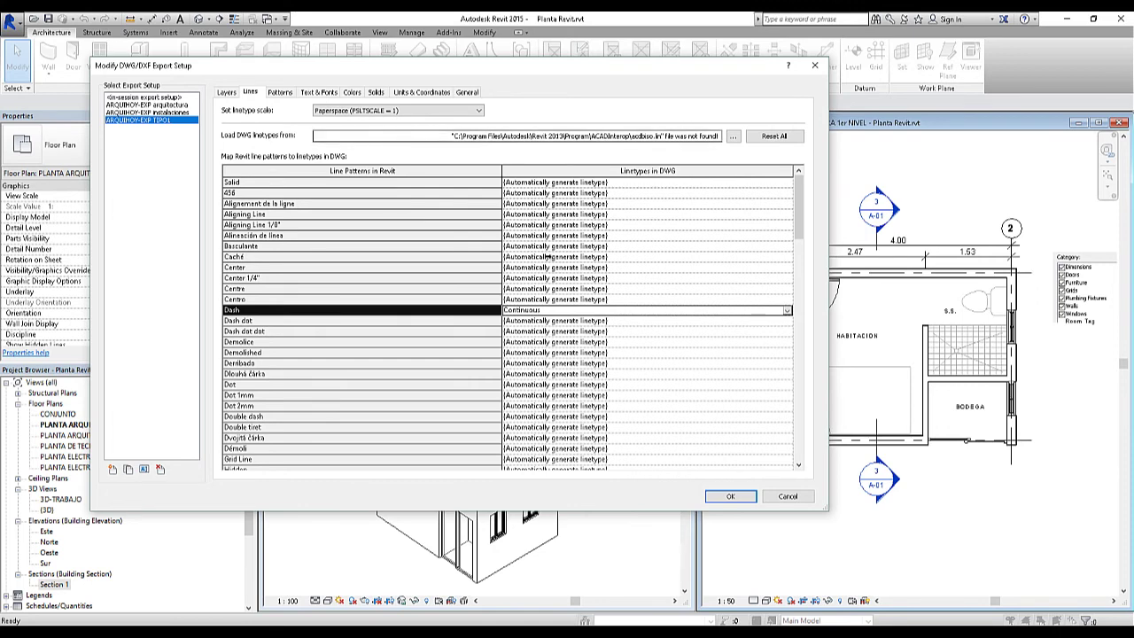
# Examine the DWG hatch pattern mapping and the options for the Concrete fill pattern, declining to choose another hatch patterns file.
pyautogui.click(285, 95)
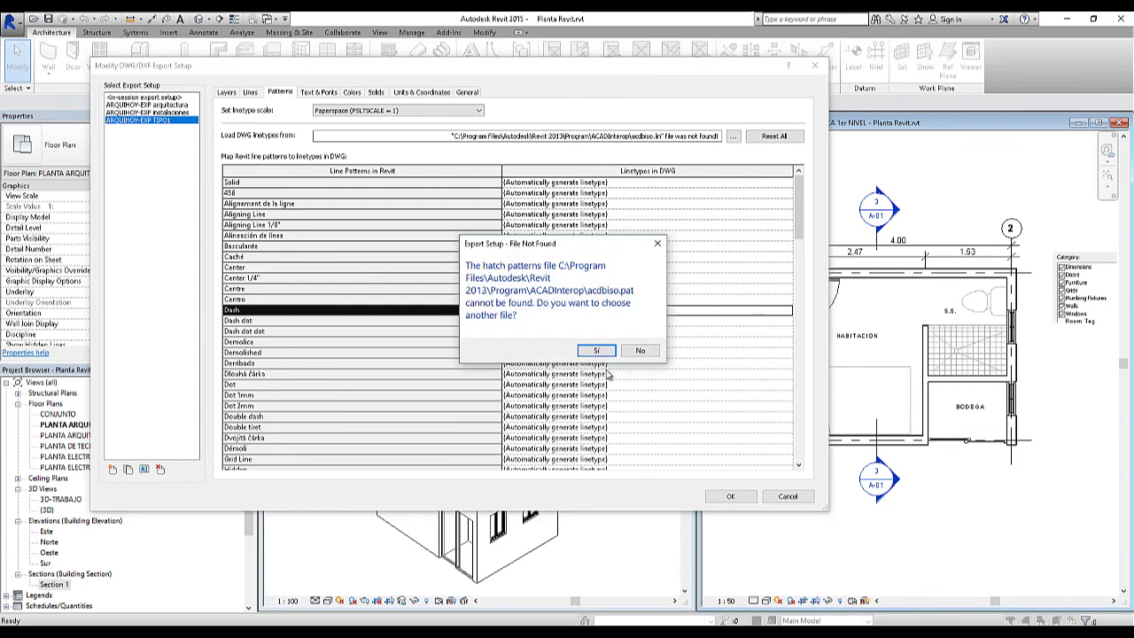
pyautogui.click(639, 351)
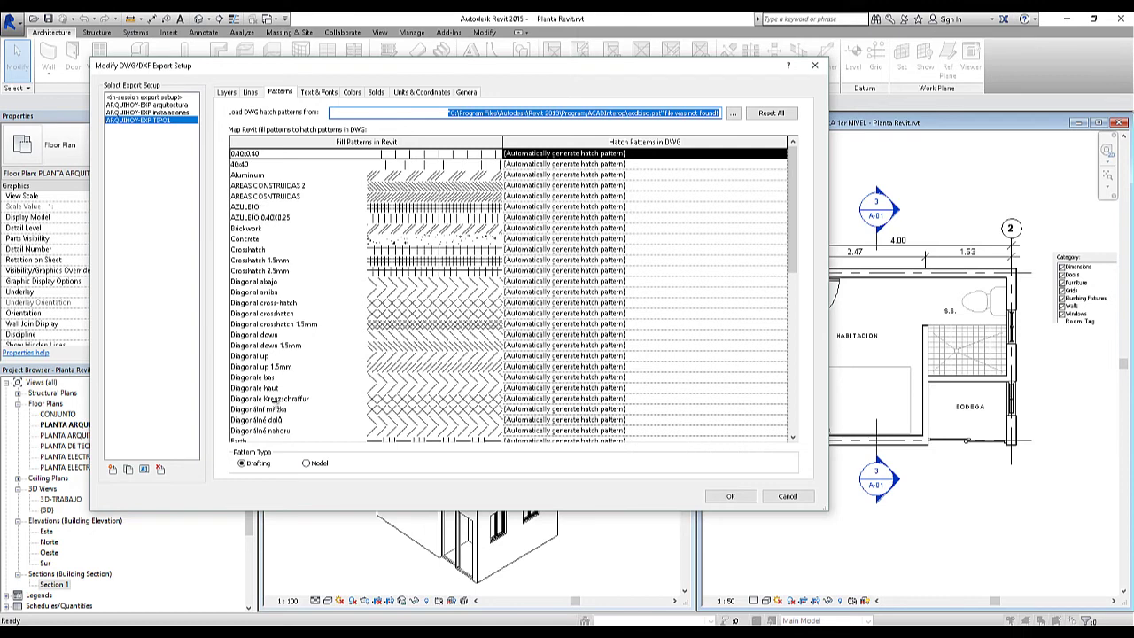
pyautogui.scroll(-1, 274, 402)
pyautogui.scroll(1, 274, 401)
pyautogui.click(632, 241)
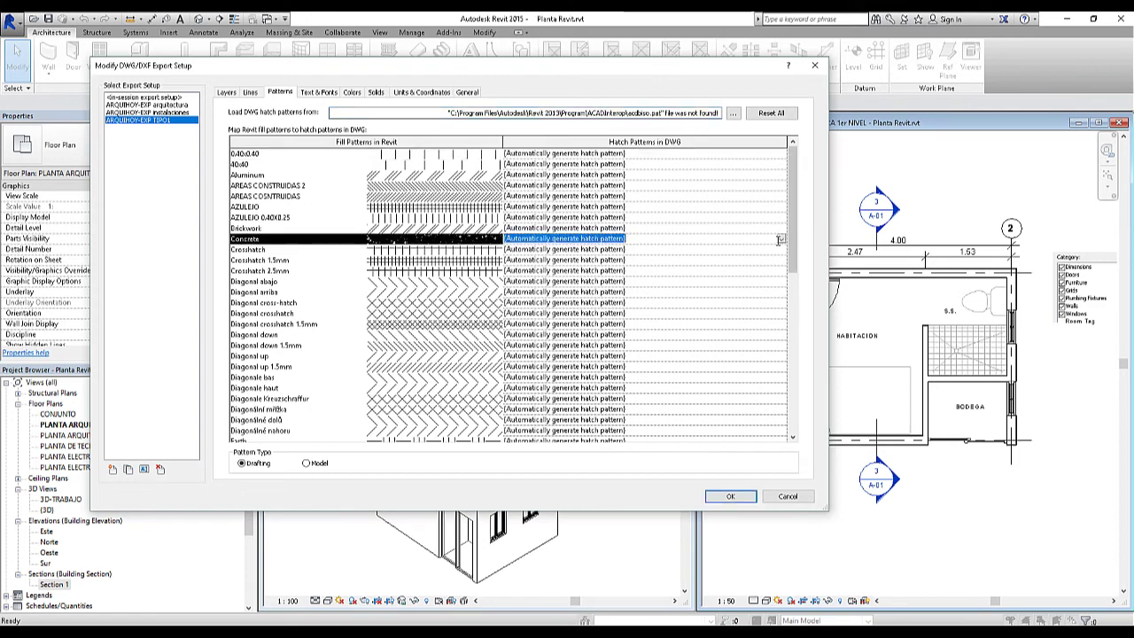
pyautogui.click(781, 240)
pyautogui.click(760, 251)
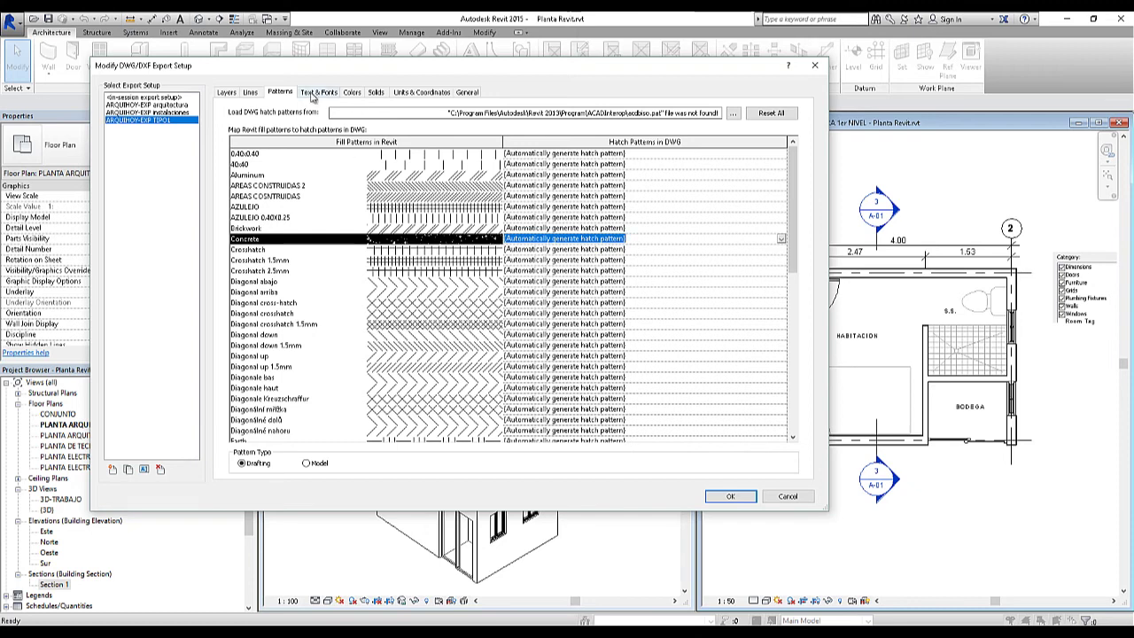
# Look at the file selection for loading DWG hatch patterns and leave it without choosing a file.
pyautogui.click(731, 114)
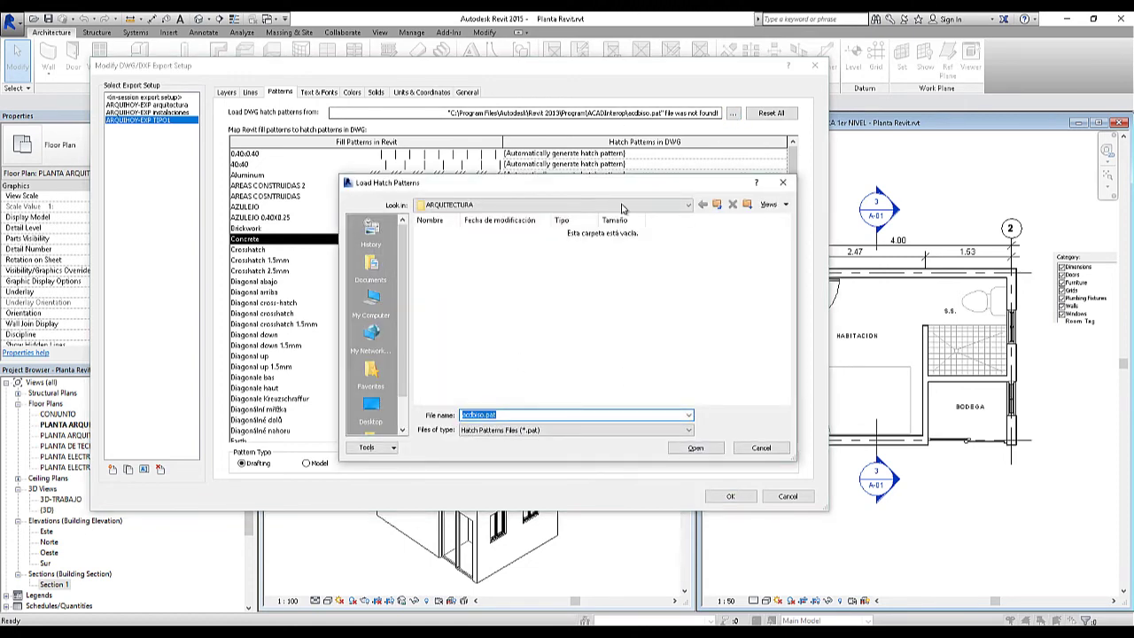
pyautogui.click(672, 206)
pyautogui.click(672, 206)
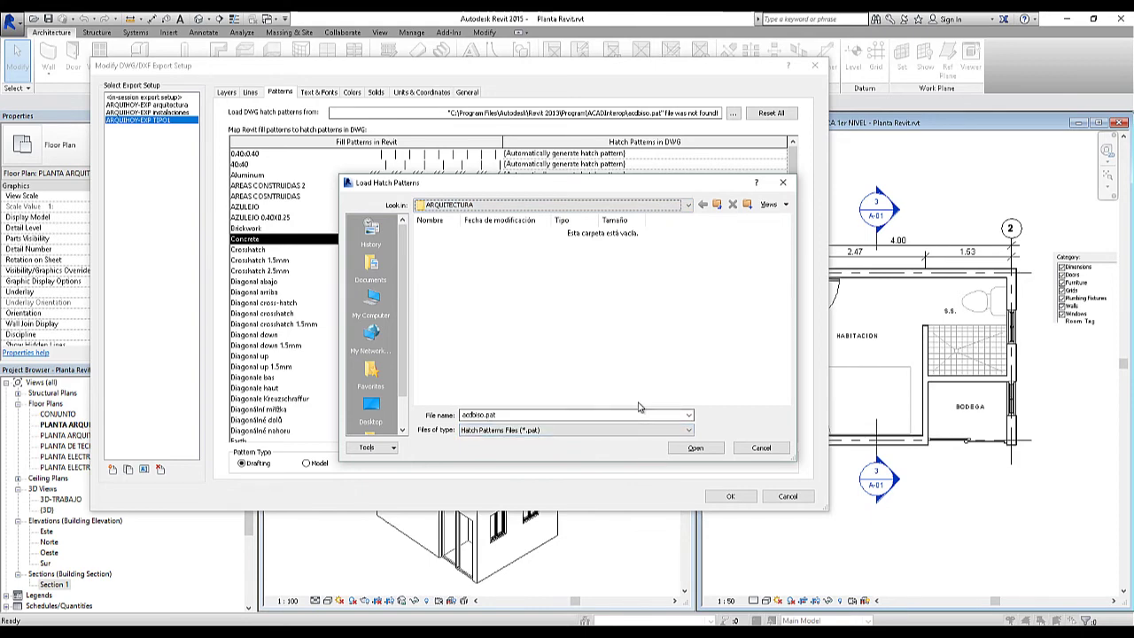
pyautogui.click(782, 183)
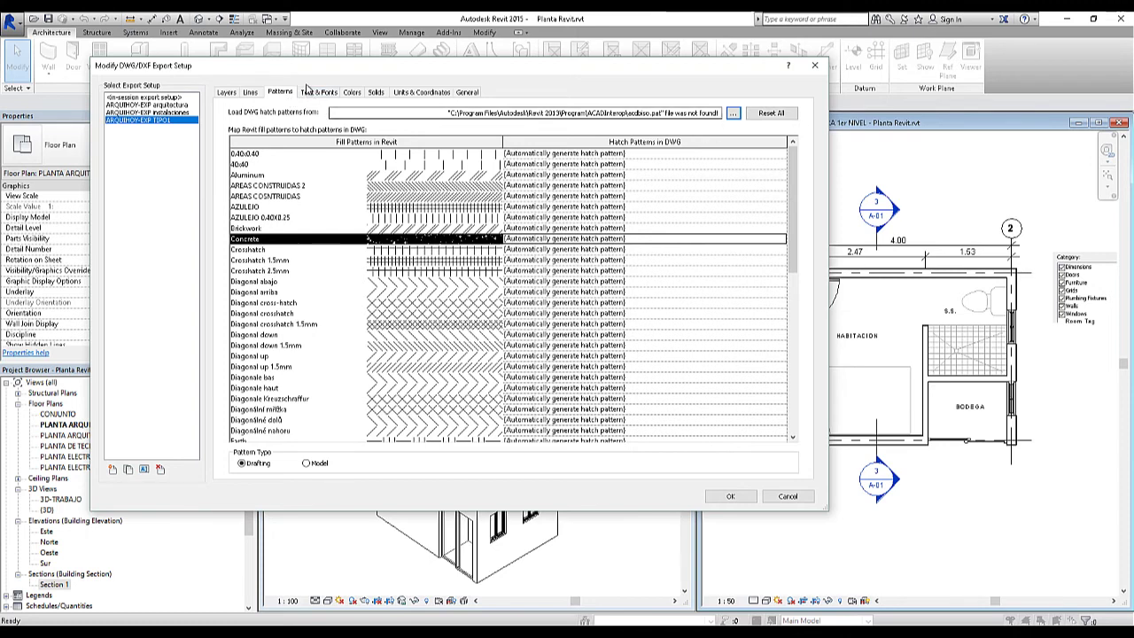
# Review the fonts listed for text export in ARQUIHOY-EXP TIPO1 and map Vivaldi to the CommercialPi BT font in DWG.
pyautogui.click(316, 93)
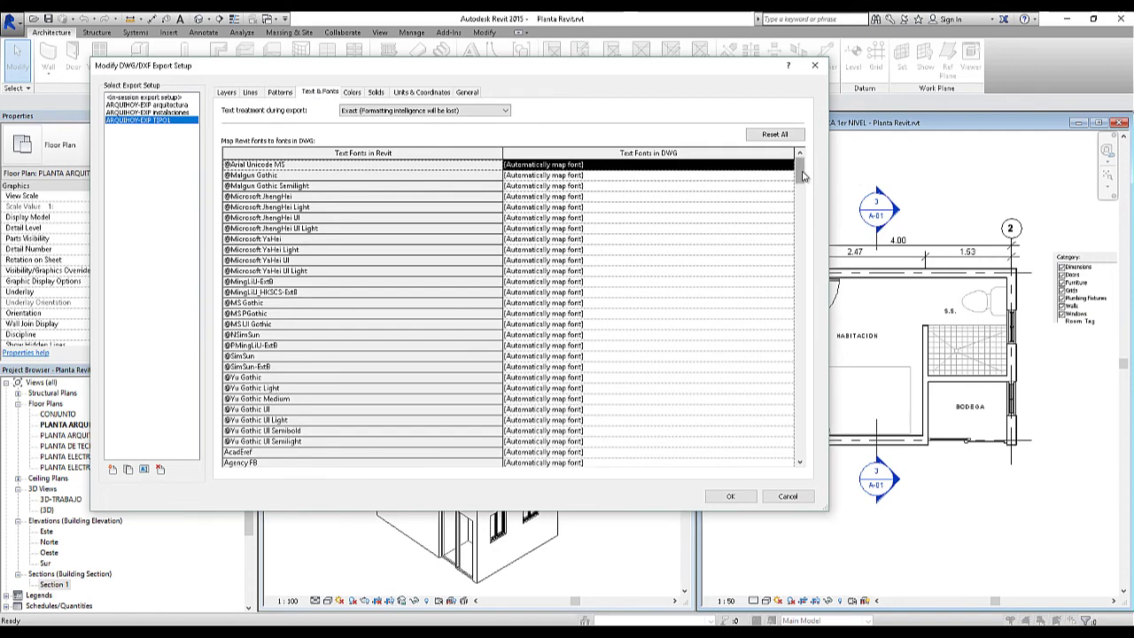
pyautogui.moveTo(799, 170); pyautogui.dragTo(804, 392)
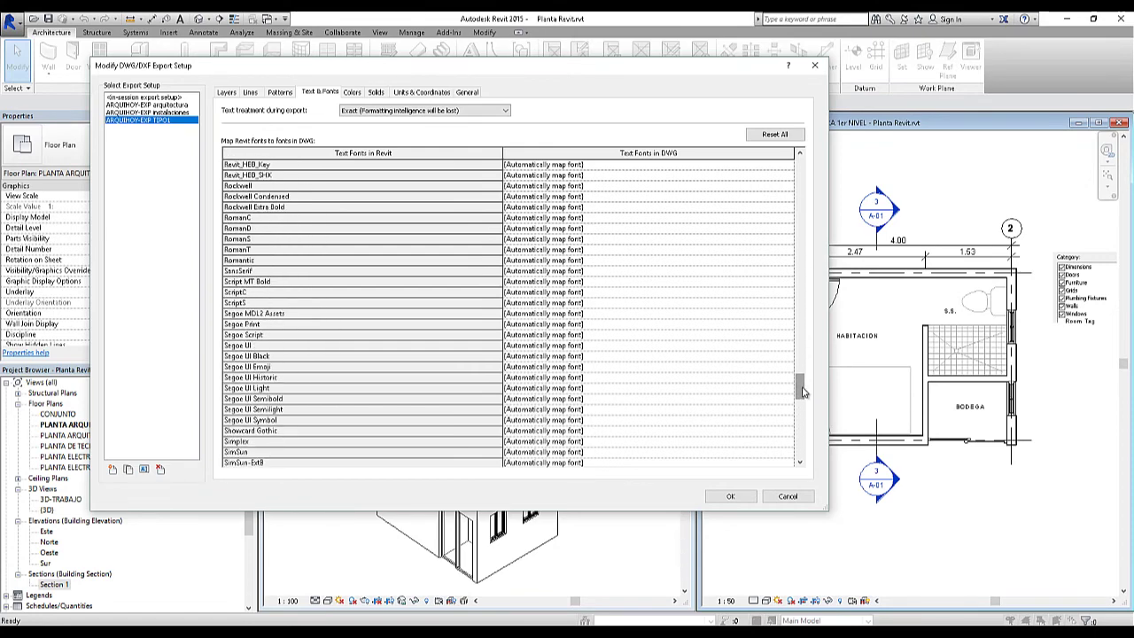
pyautogui.moveTo(803, 392); pyautogui.dragTo(800, 439)
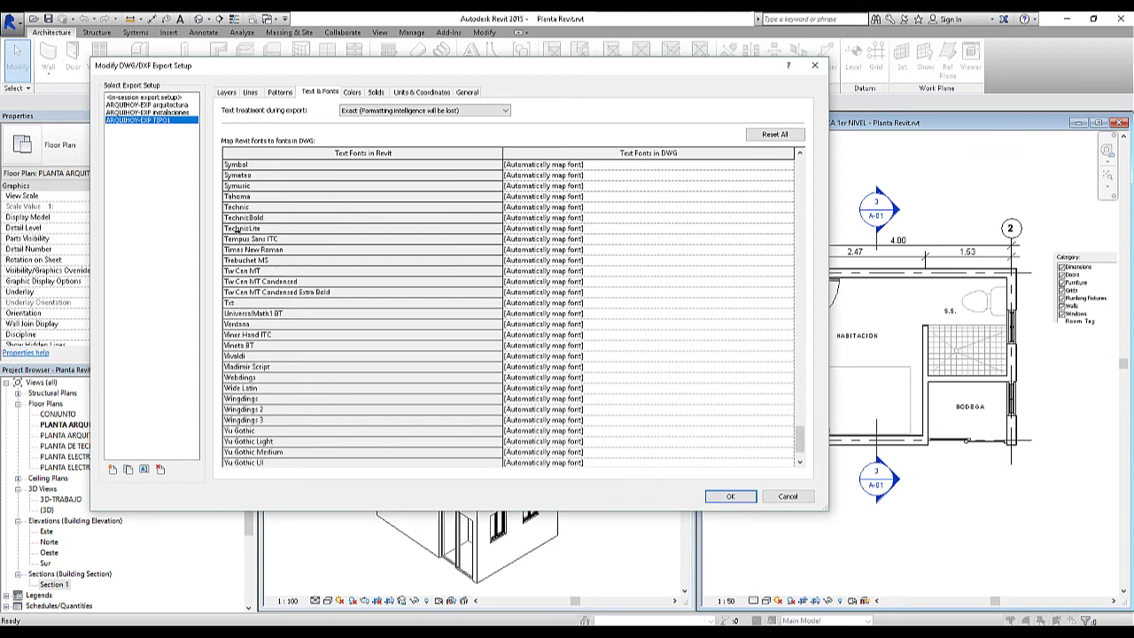
pyautogui.click(294, 356)
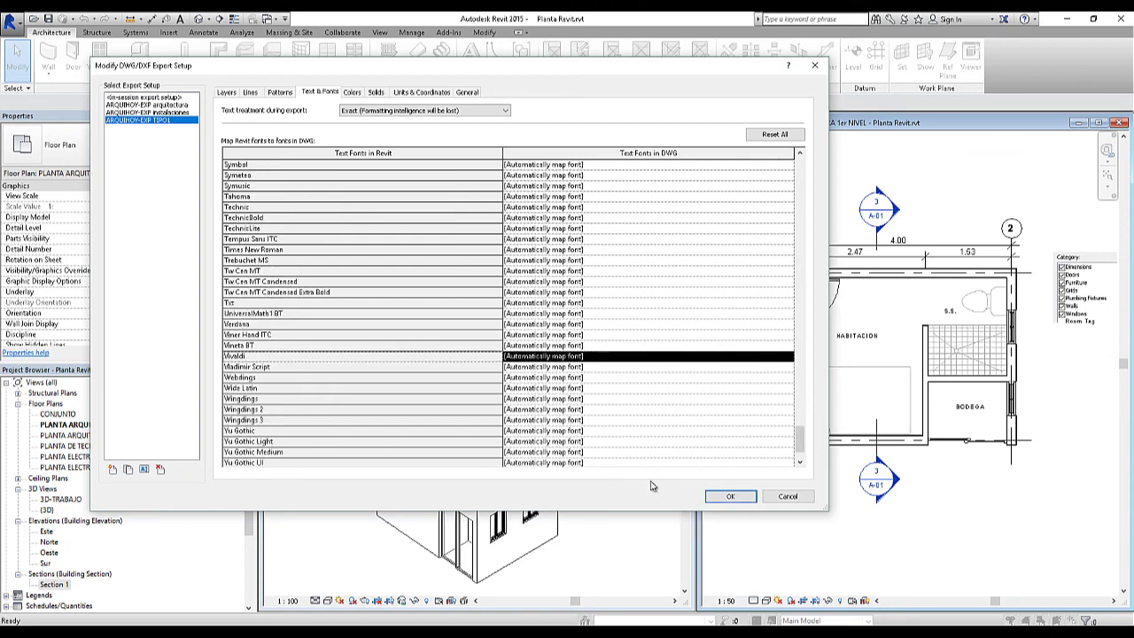
pyautogui.click(787, 357)
pyautogui.moveTo(787, 369); pyautogui.dragTo(787, 387)
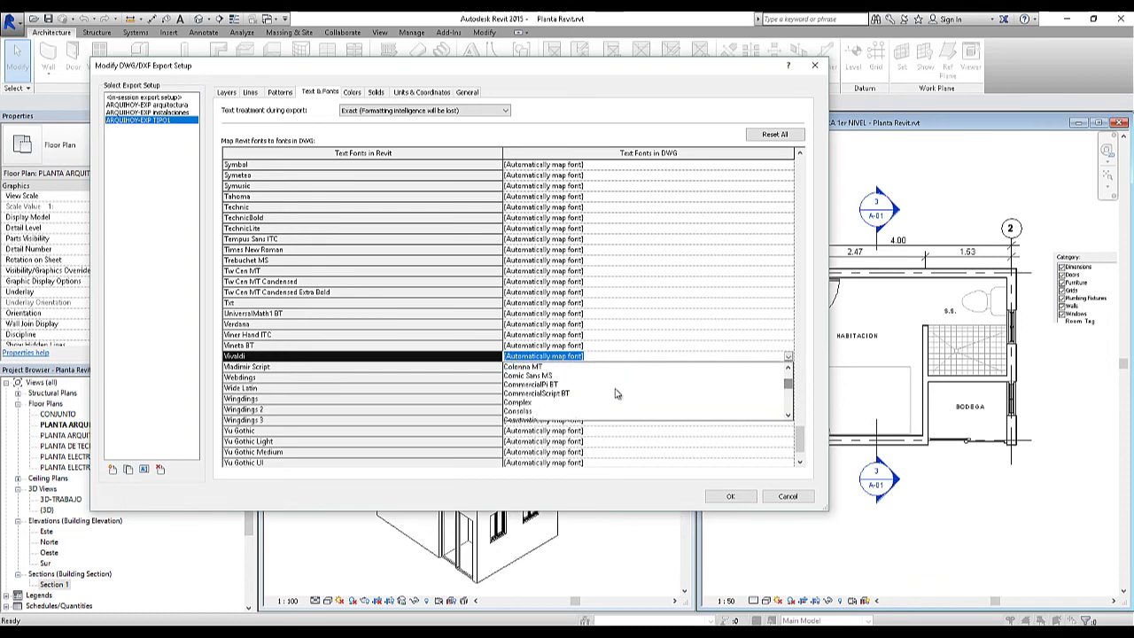
pyautogui.click(585, 387)
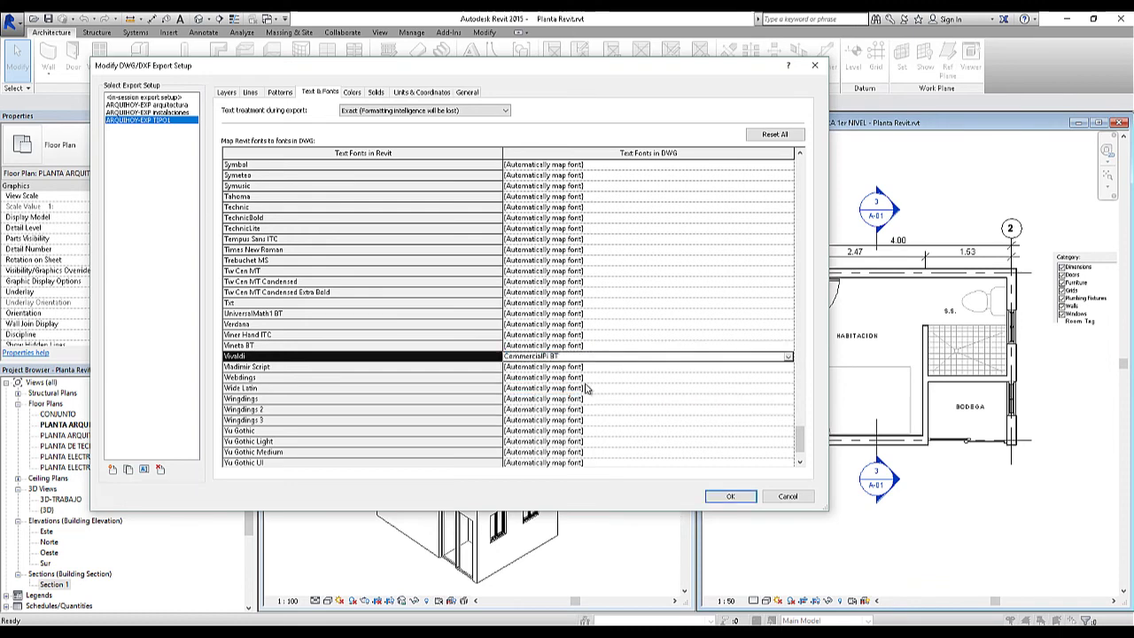
# Change the DWG font mapped to Vivaldi to Arial Black.
pyautogui.click(787, 358)
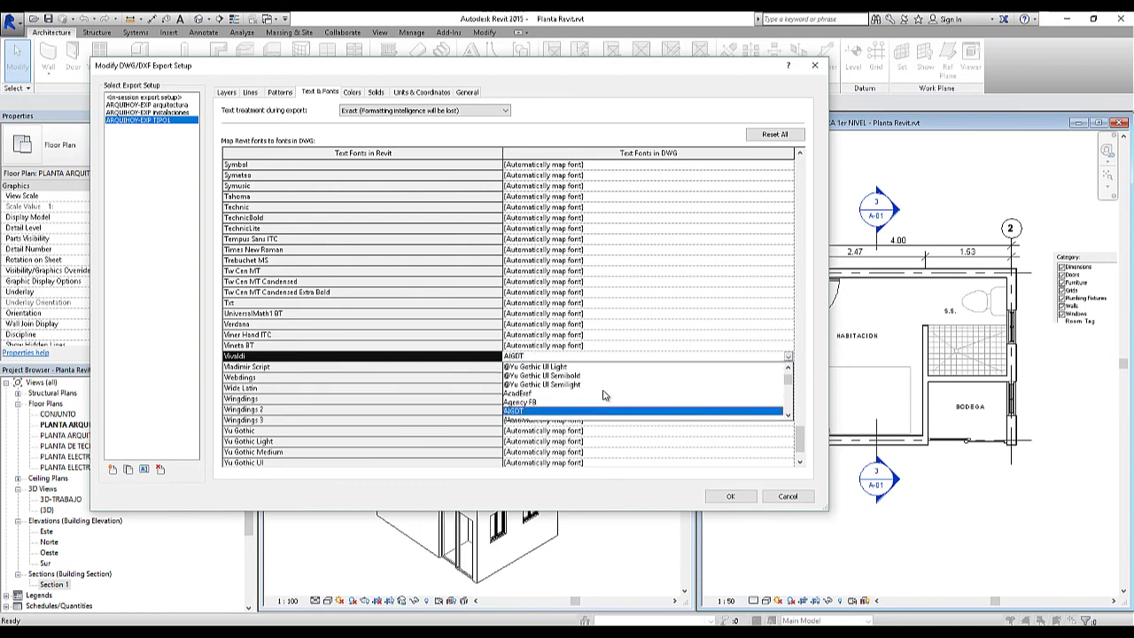
pyautogui.scroll(-3, 602, 395)
pyautogui.click(527, 402)
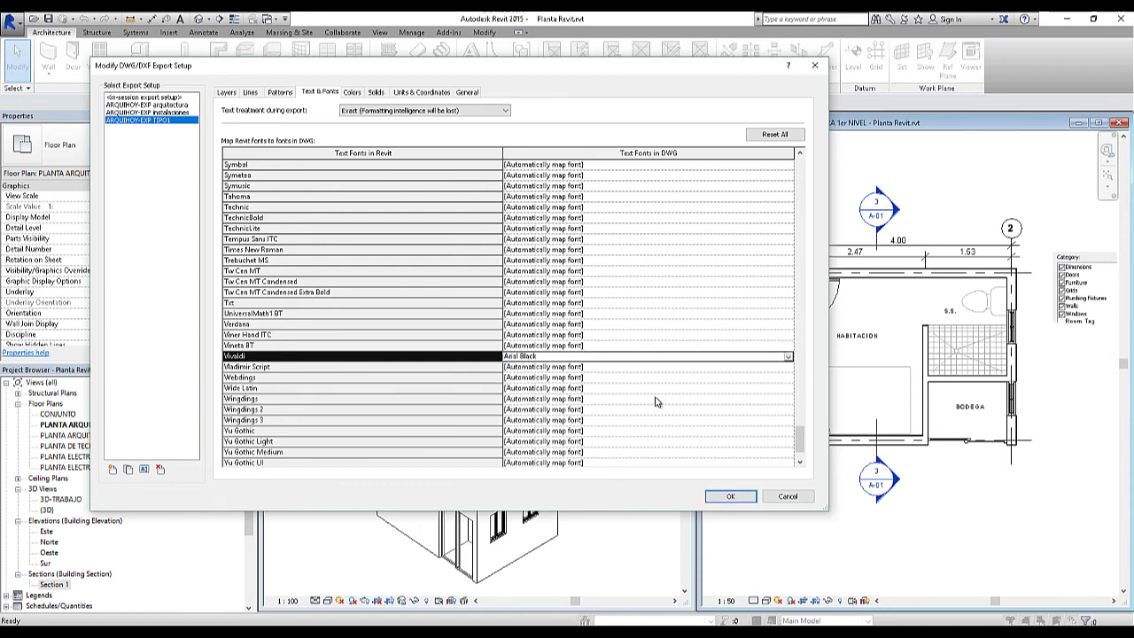
# Examine the setup's color, solids, units and coordinates, general and layer settings, and leave the export setup without saving.
pyautogui.click(355, 92)
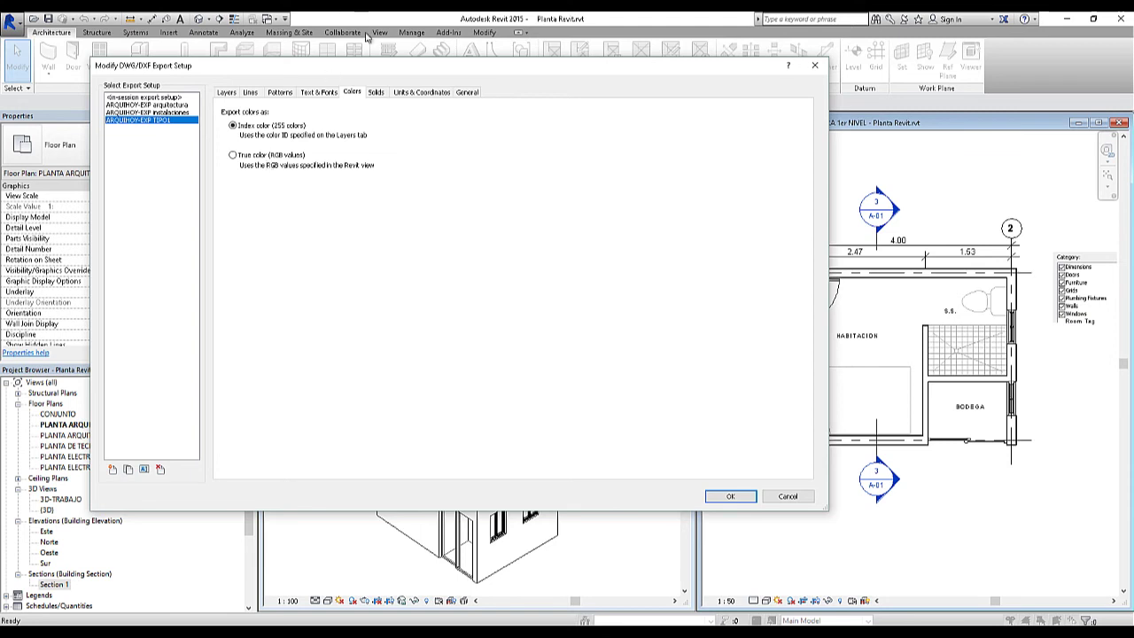
pyautogui.click(379, 93)
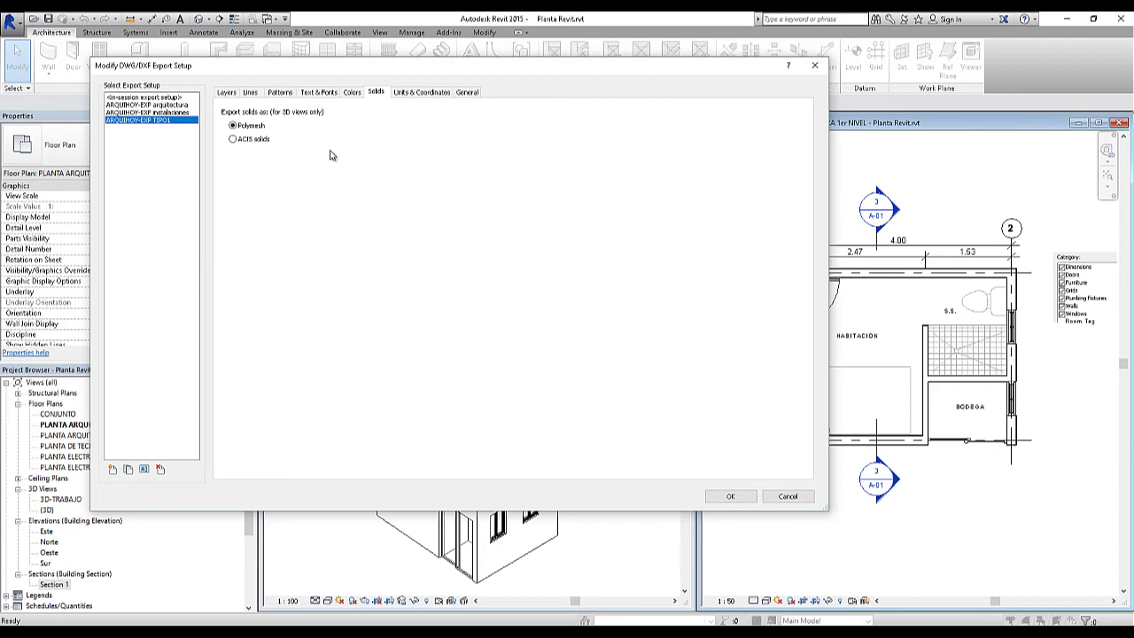
pyautogui.click(423, 92)
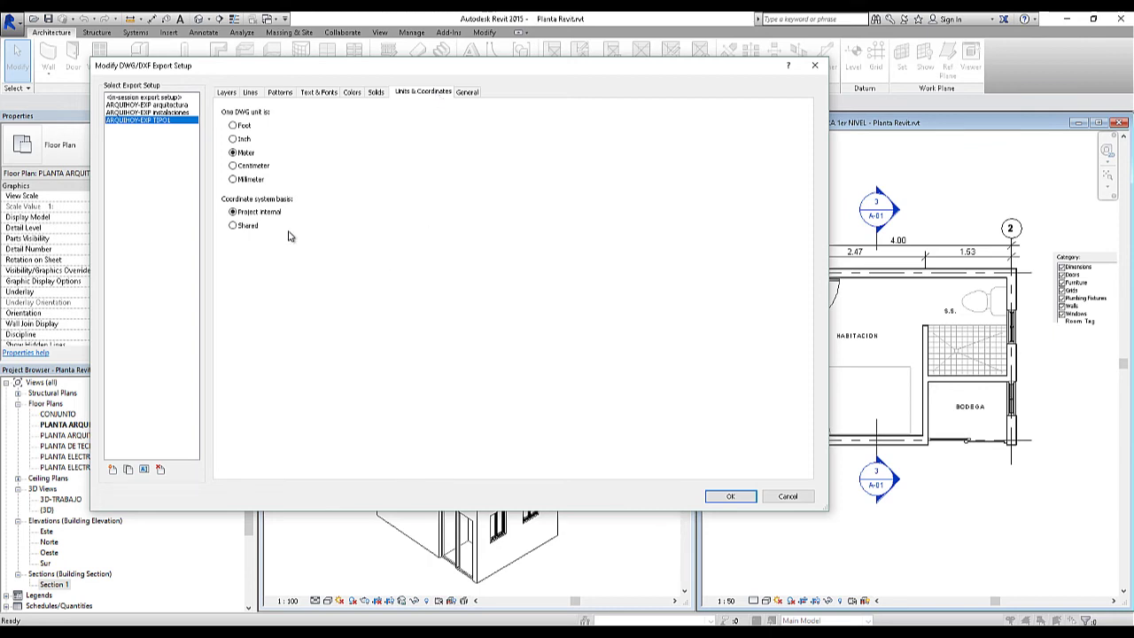
pyautogui.click(468, 93)
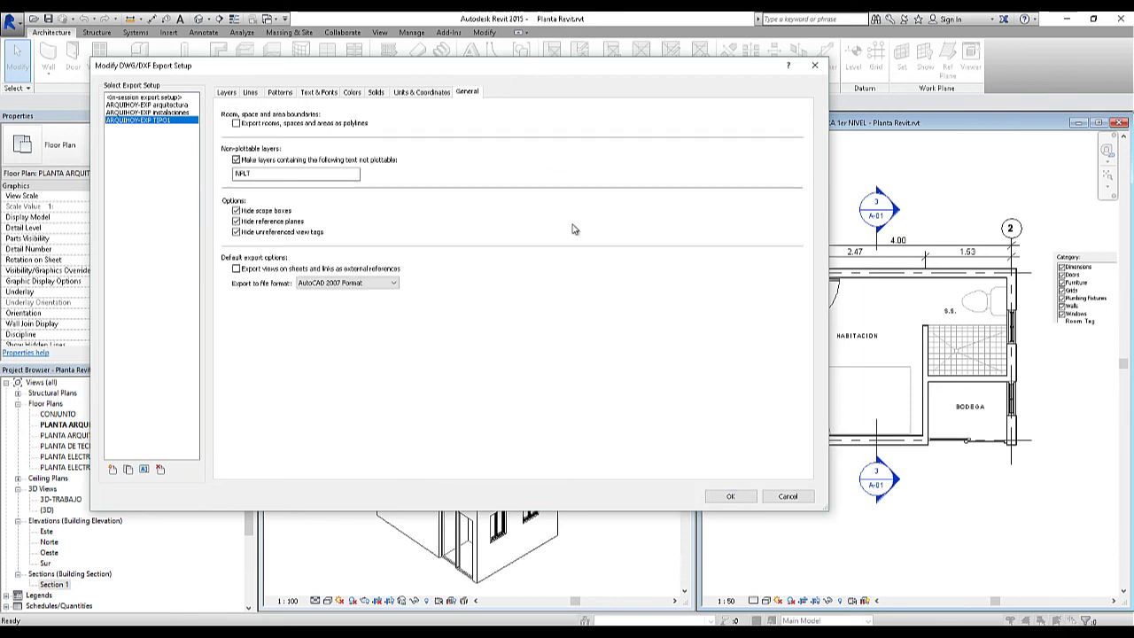
pyautogui.click(227, 93)
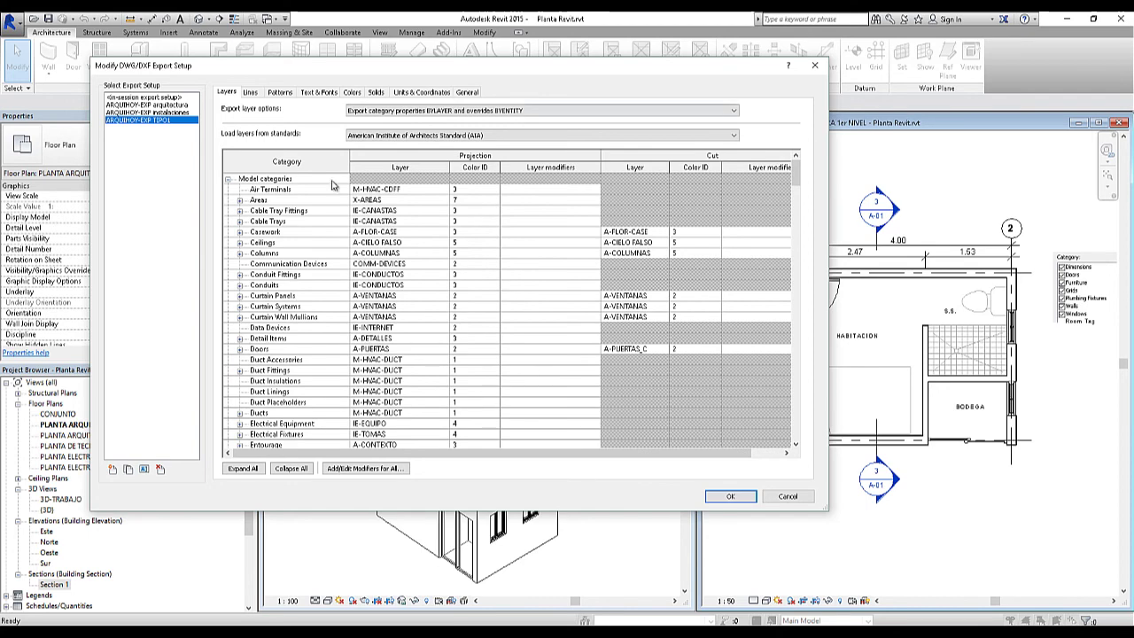
pyautogui.click(771, 494)
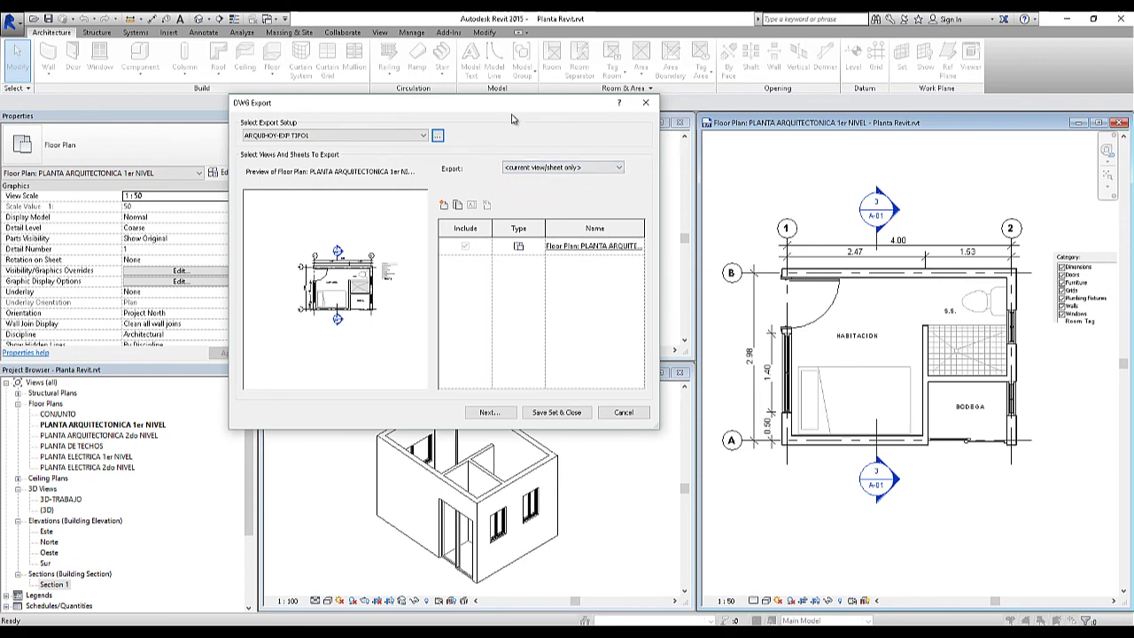
# Review the export range for the current view/sheet only and the target folder and file options, and cancel the DWG export.
pyautogui.moveTo(514, 102); pyautogui.dragTo(665, 82)
pyautogui.click(705, 149)
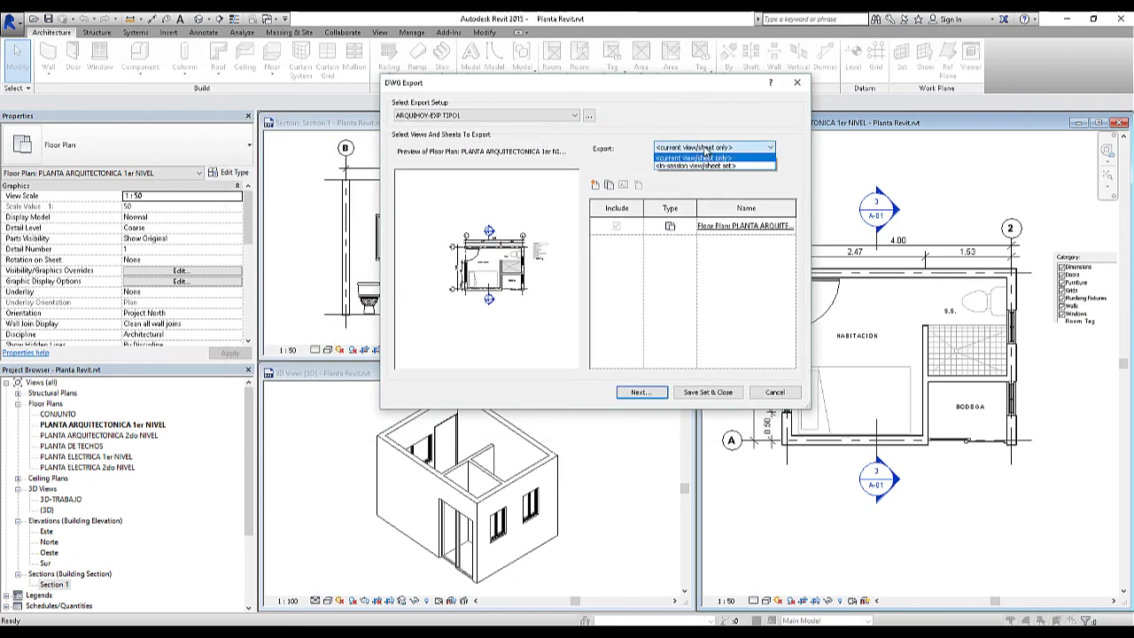
pyautogui.click(705, 157)
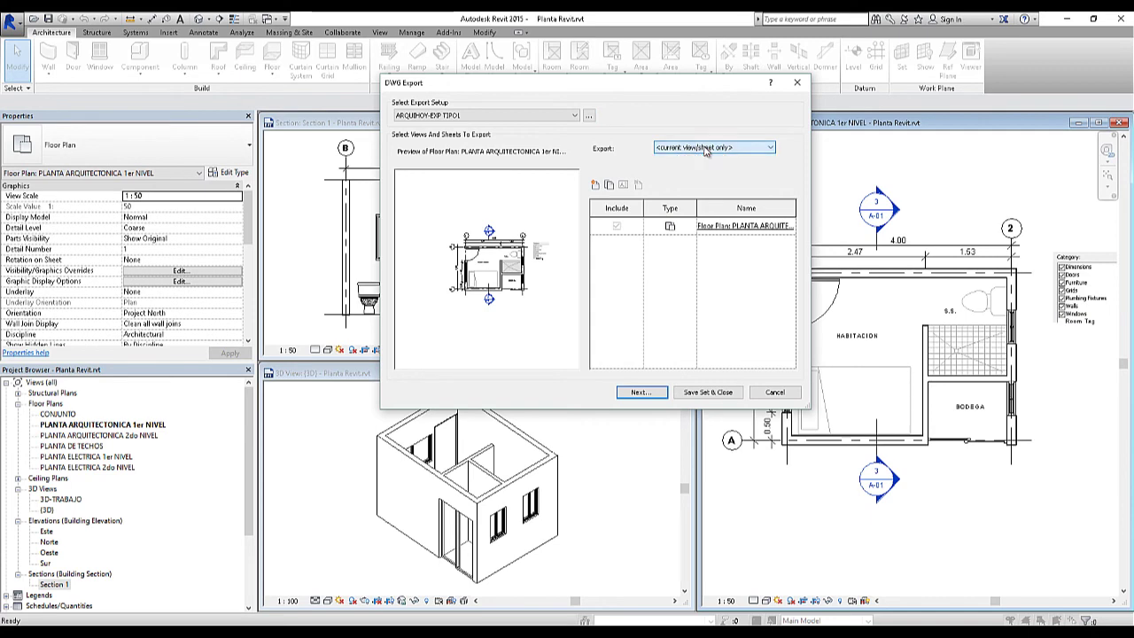
pyautogui.click(640, 392)
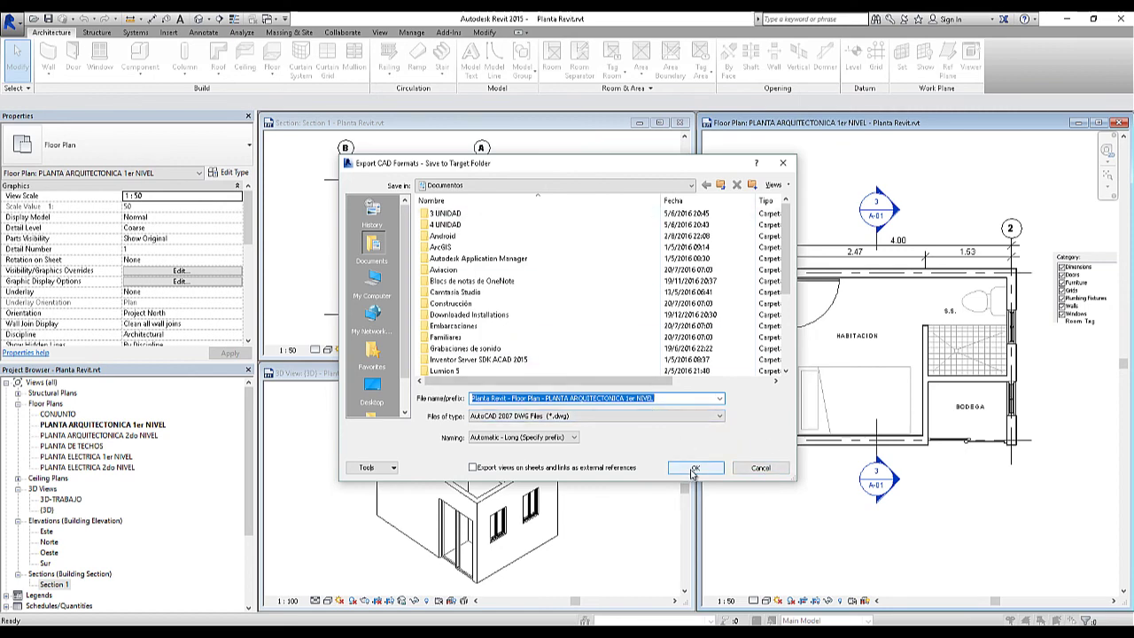
pyautogui.click(751, 468)
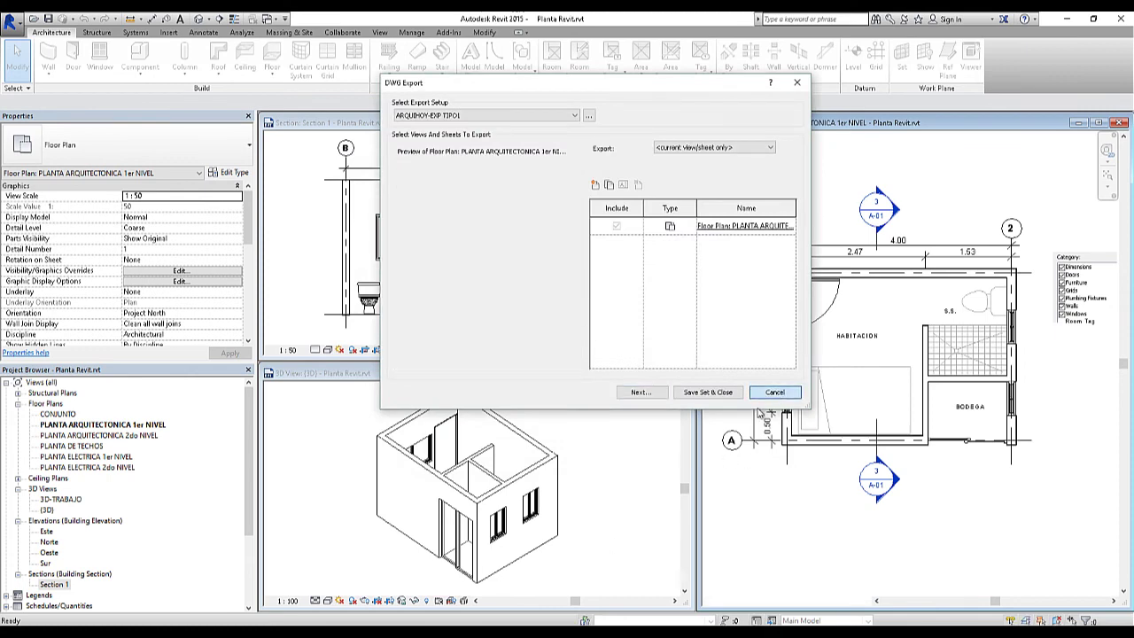
pyautogui.click(776, 393)
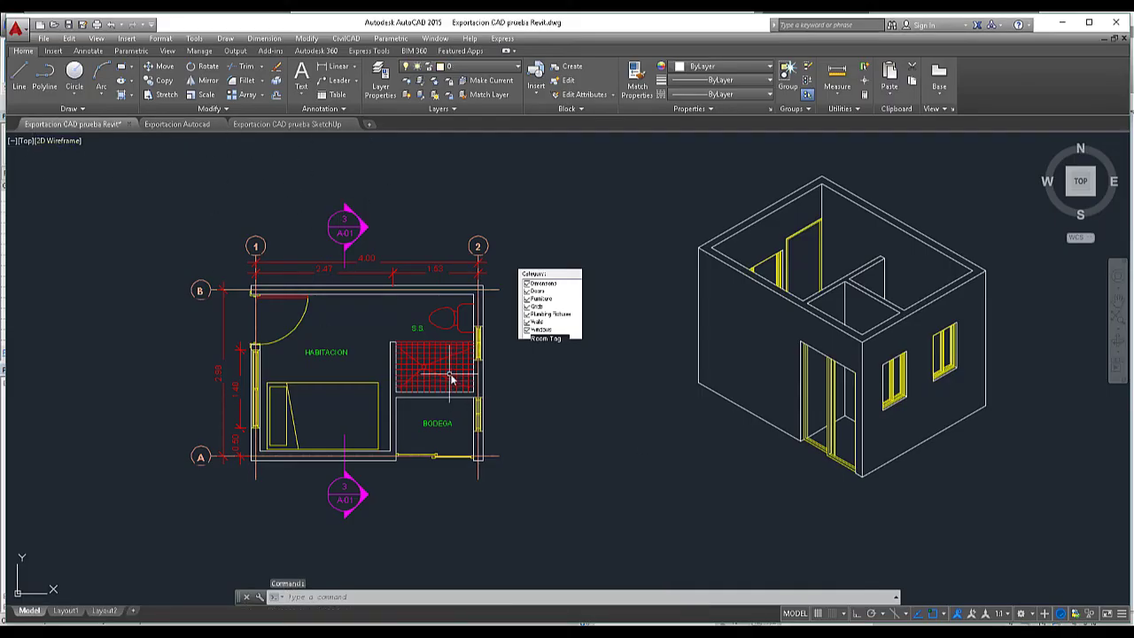
# In AutoCAD, examine the exported floor plan and 3D view up close in Exportacion CAD prueba Revit.dwg.
pyautogui.scroll(4, 375, 349)
pyautogui.scroll(-1, 430, 348)
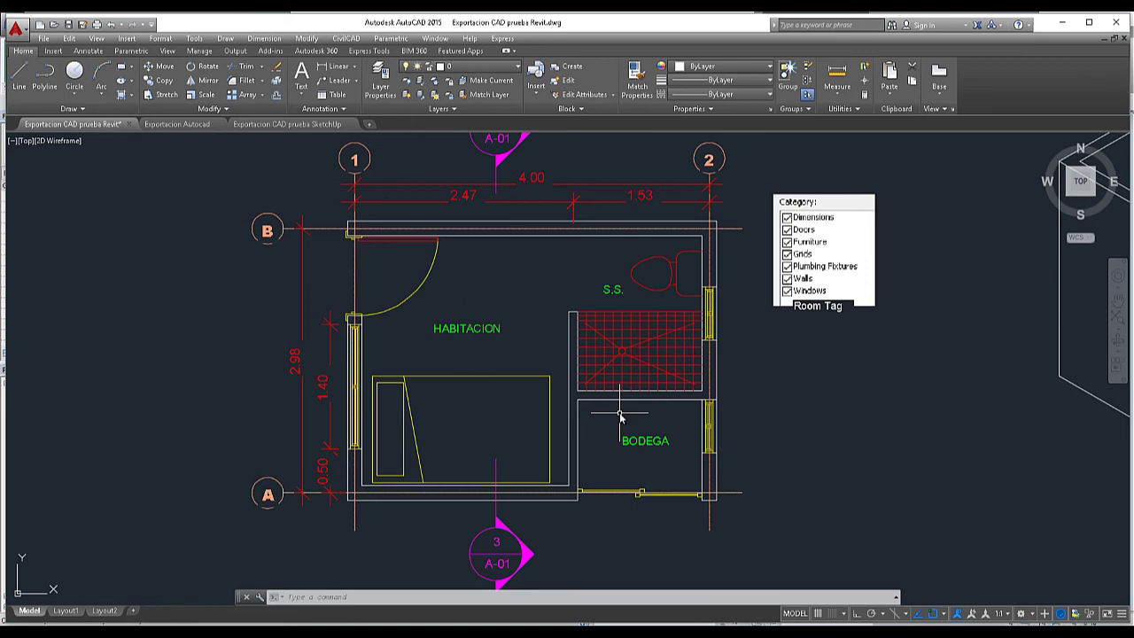
pyautogui.scroll(-6, 602, 417)
pyautogui.scroll(3, 544, 400)
pyautogui.moveTo(663, 387); pyautogui.dragTo(610, 357, button='middle')
pyautogui.moveTo(696, 372); pyautogui.dragTo(655, 374, button='middle')
pyautogui.scroll(4, 593, 239)
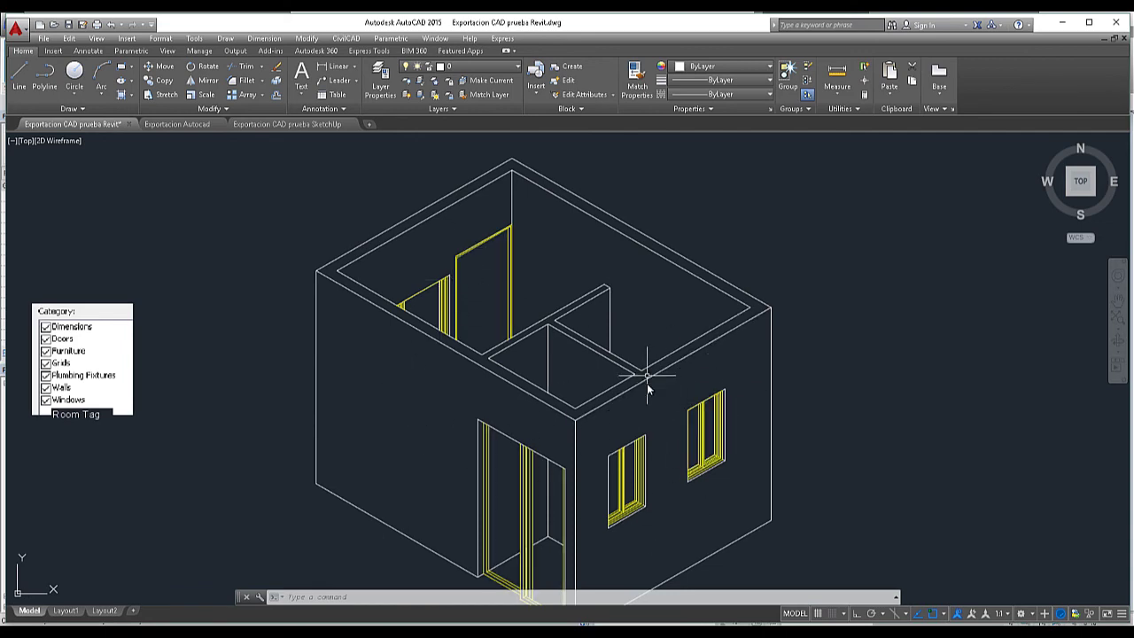
# Examine the exported section drawing up close and return to an overview of the plan, 3D view and section.
pyautogui.scroll(-4, 648, 381)
pyautogui.moveTo(590, 387); pyautogui.dragTo(569, 339, button='middle')
pyautogui.moveTo(640, 423); pyautogui.dragTo(539, 280, button='middle')
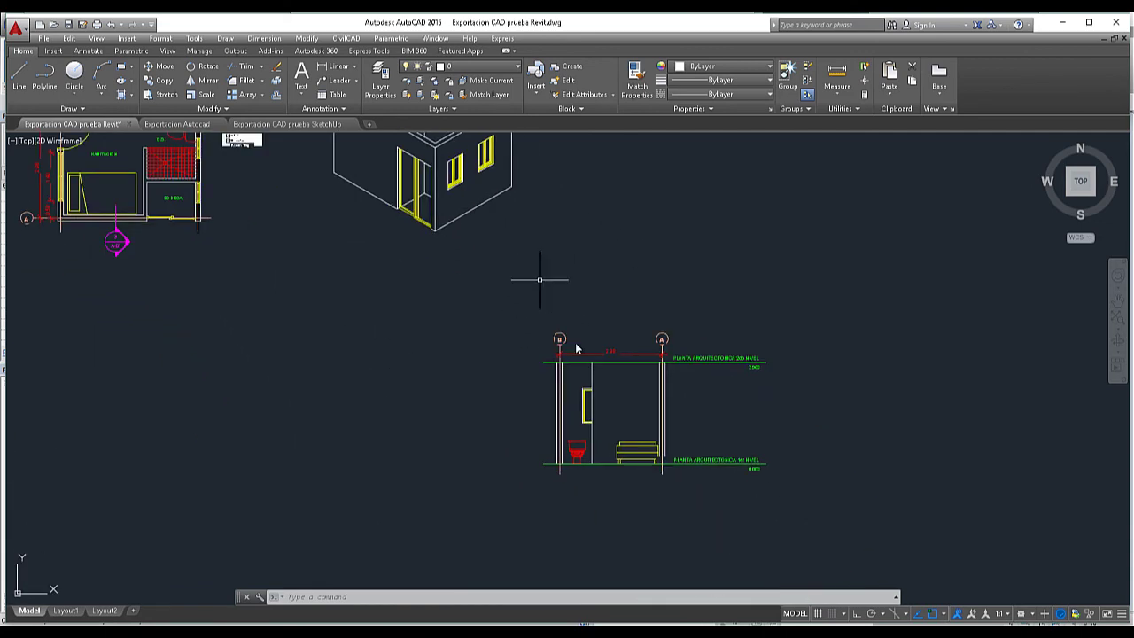
pyautogui.scroll(4, 656, 459)
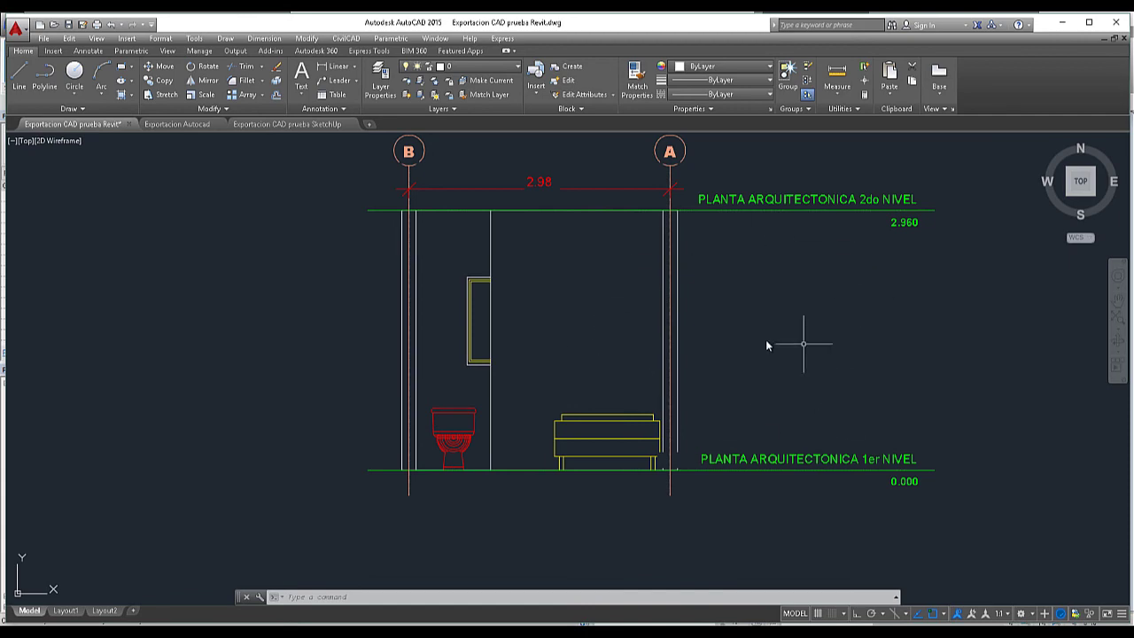
pyautogui.moveTo(767, 345); pyautogui.dragTo(842, 413, button='middle')
pyautogui.scroll(-6, 872, 390)
pyautogui.scroll(3, 815, 377)
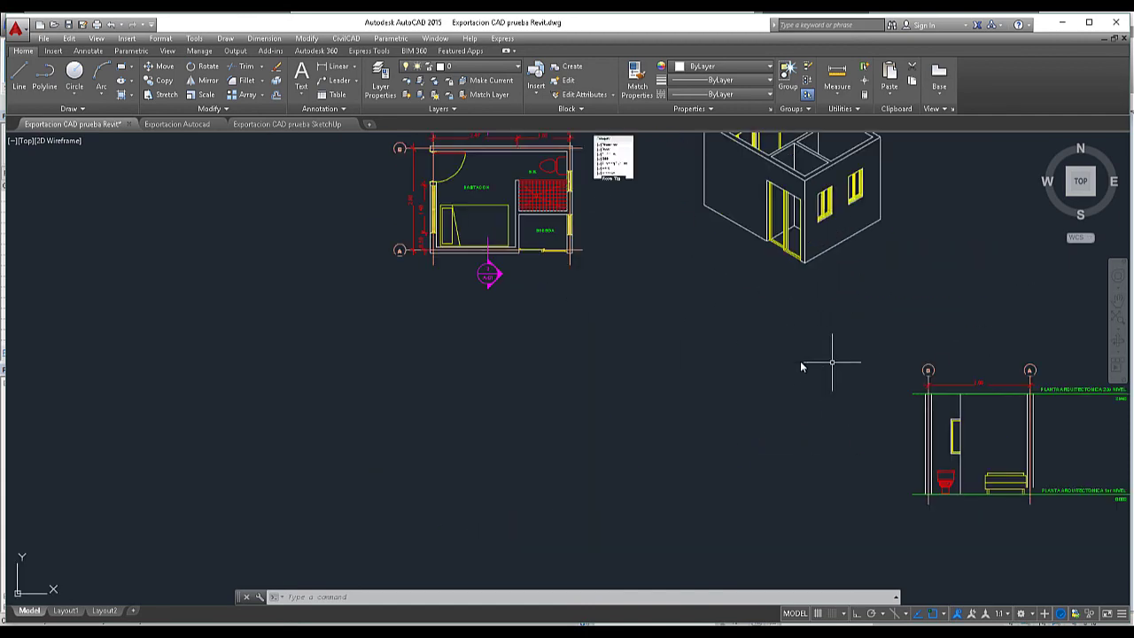
pyautogui.moveTo(801, 366); pyautogui.dragTo(665, 406, button='middle')
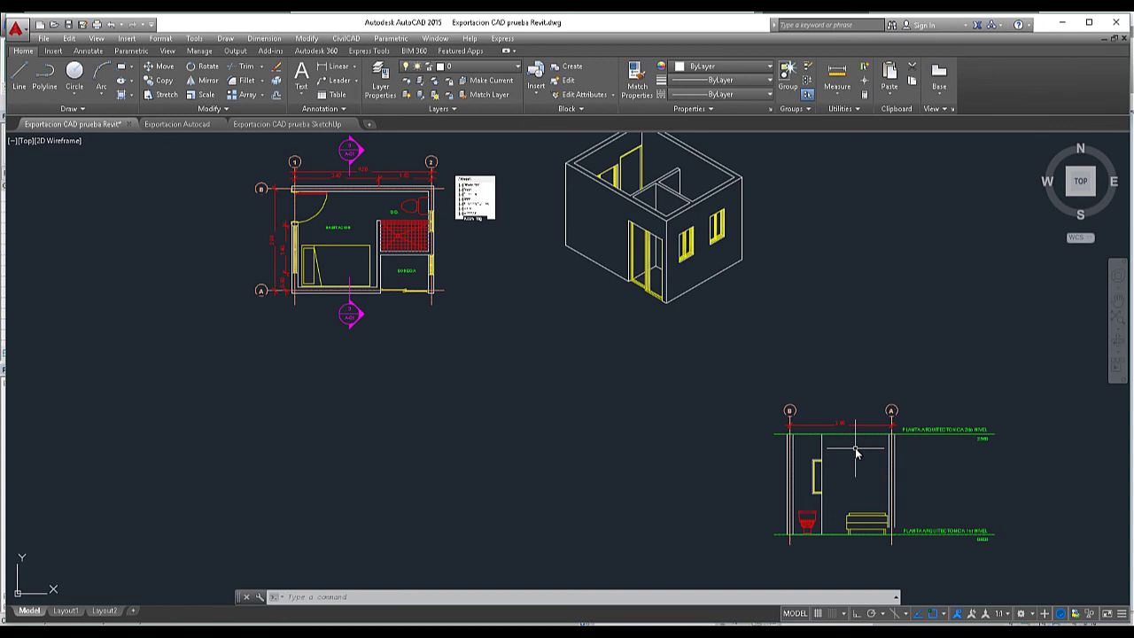
# Check which layer the bed is assigned to in the section and in the floor plan, and clear the selection.
pyautogui.click(867, 523)
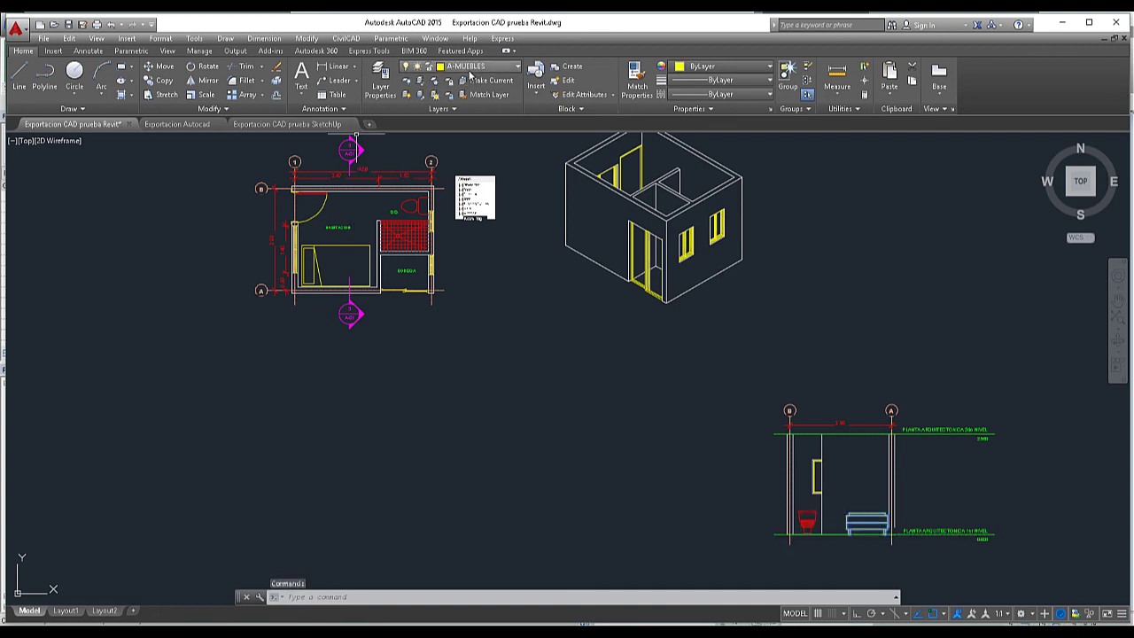
pyautogui.click(337, 265)
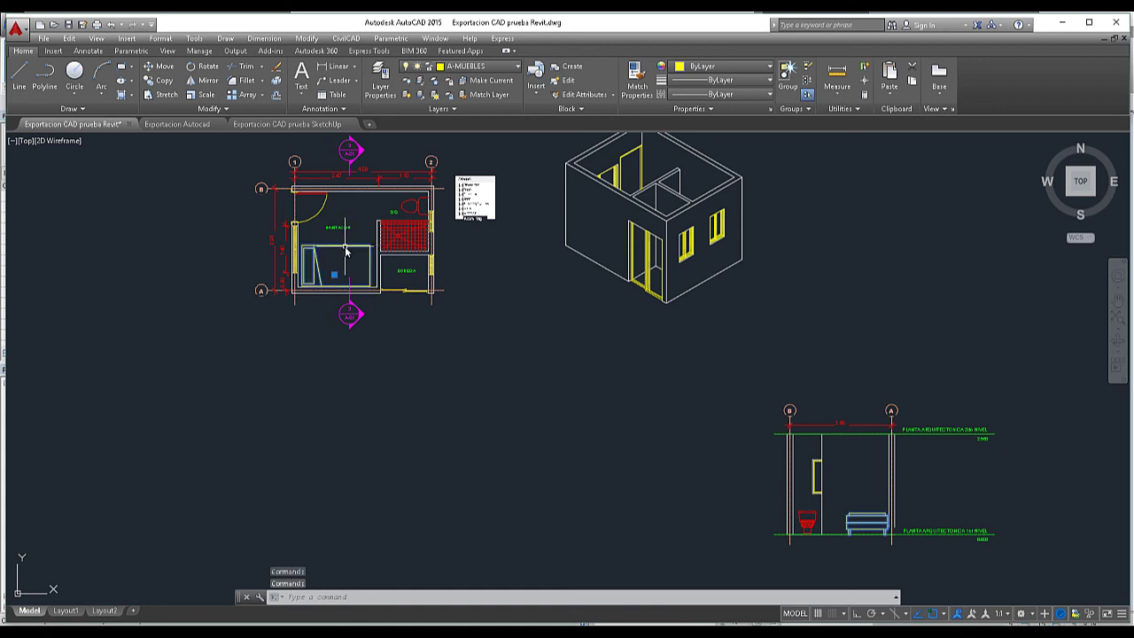
pyautogui.click(460, 69)
pyautogui.click(496, 115)
pyautogui.press('Escape')
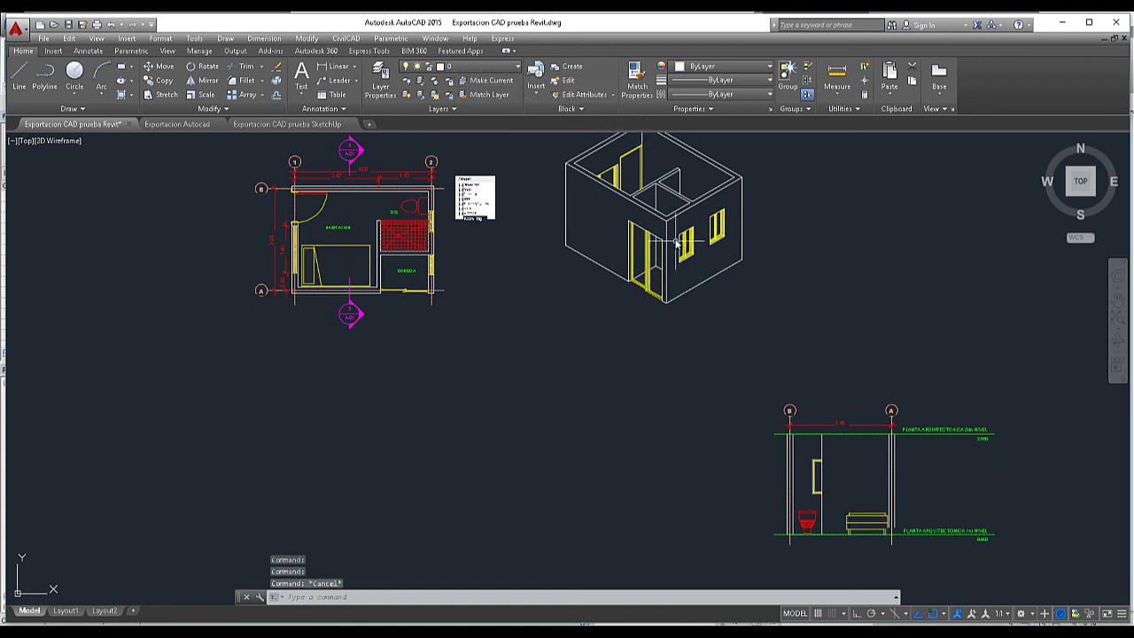
# Check the layer of the windows in the 3D view, floor plan and section, and switch to the presentation slides.
pyautogui.click(686, 248)
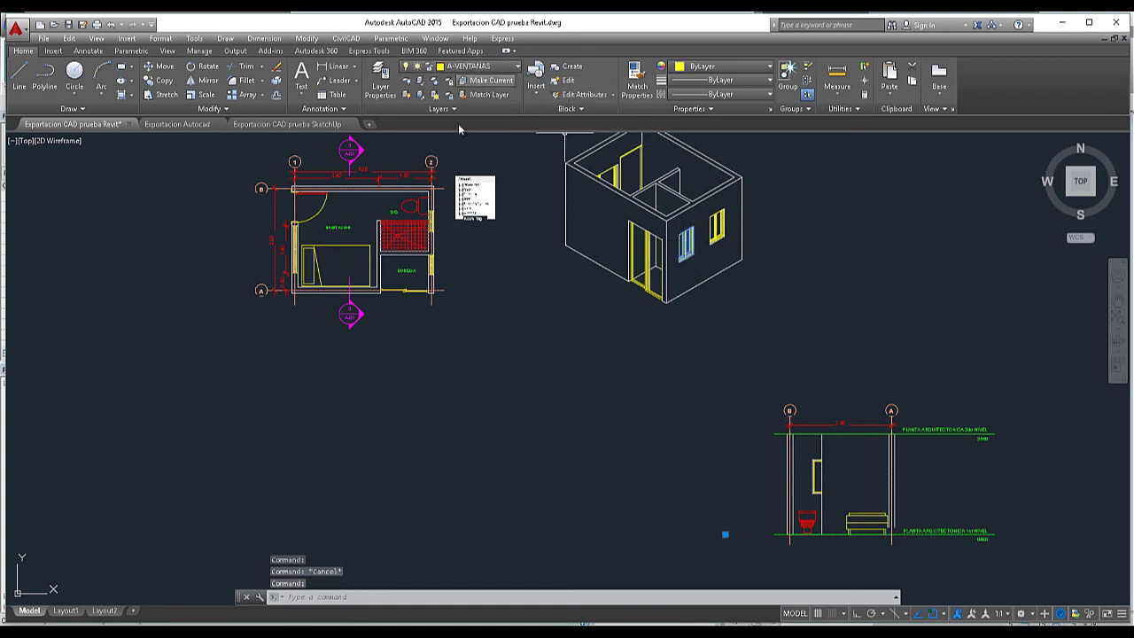
pyautogui.press('Escape')
pyautogui.scroll(8, 434, 263)
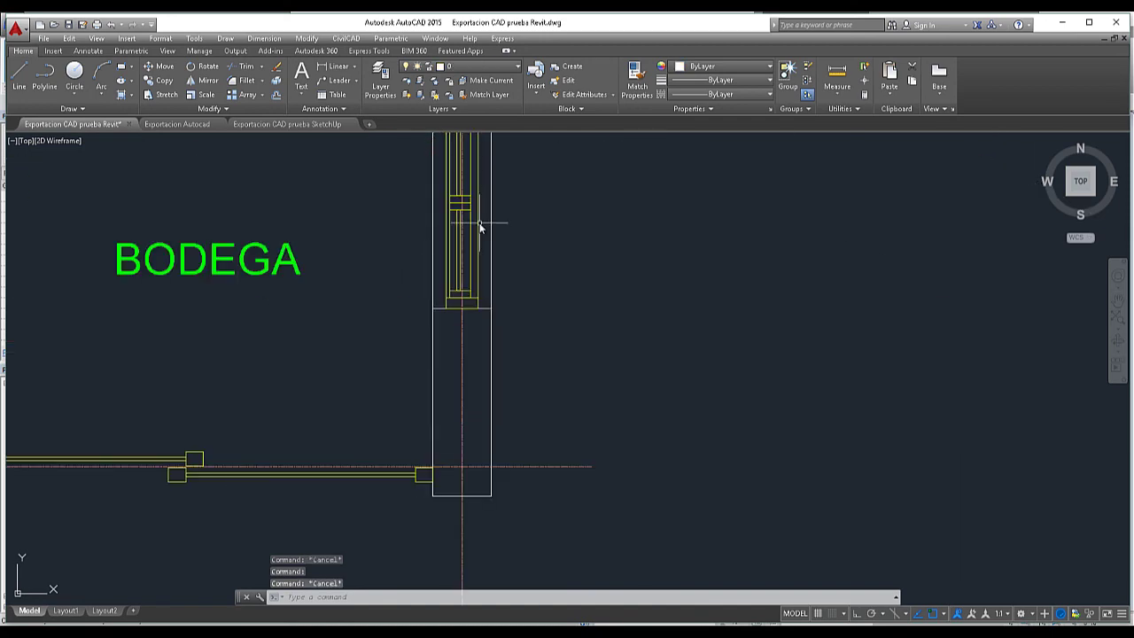
pyautogui.click(476, 252)
pyautogui.press('Escape')
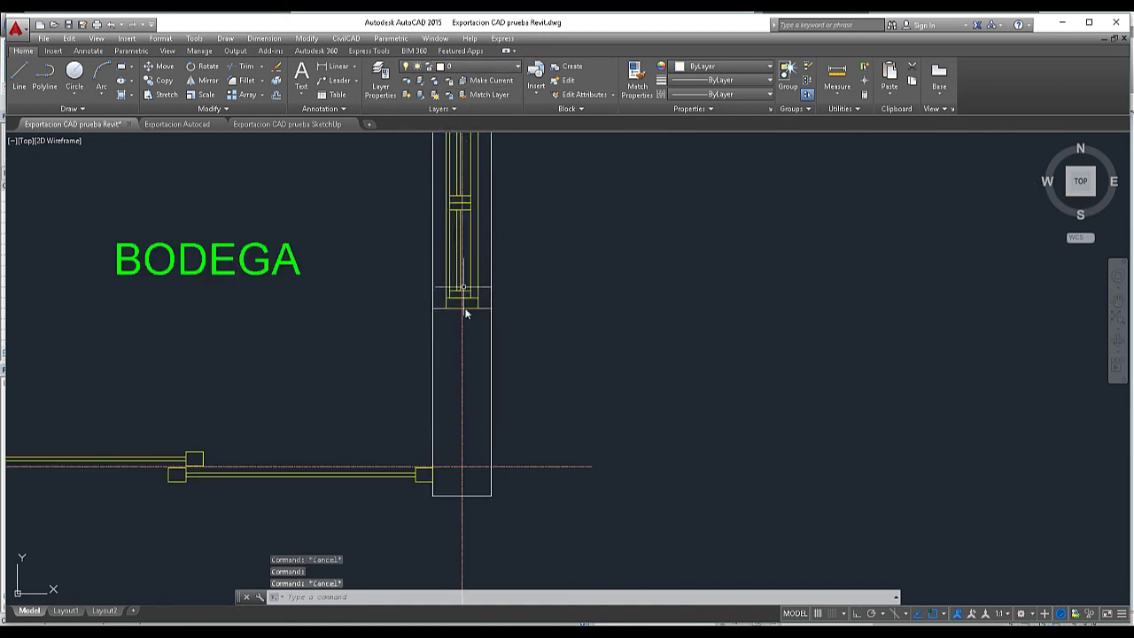
pyautogui.scroll(-10, 485, 310)
pyautogui.scroll(10, 808, 468)
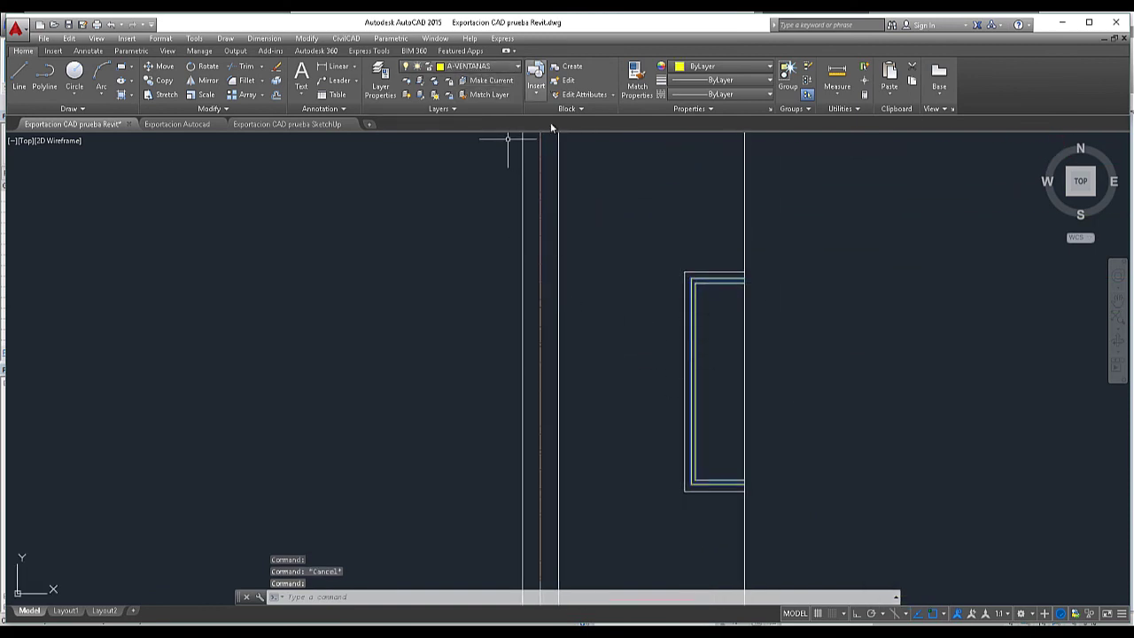
pyautogui.scroll(-5, 689, 326)
pyautogui.scroll(-3, 689, 326)
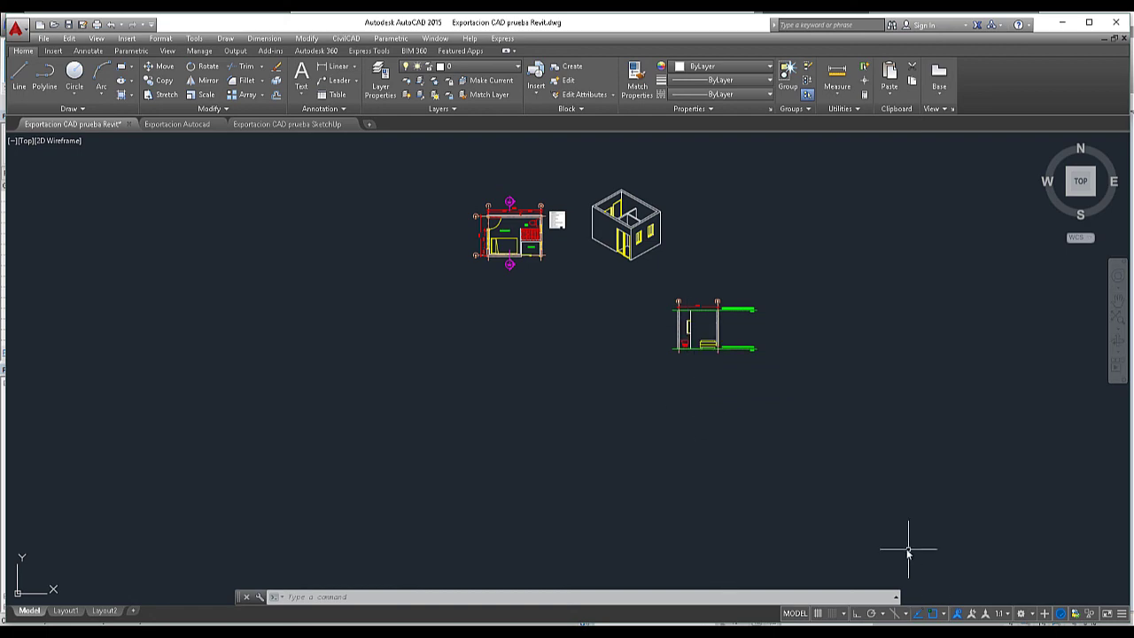
pyautogui.hotkey('alt', 'Tab')
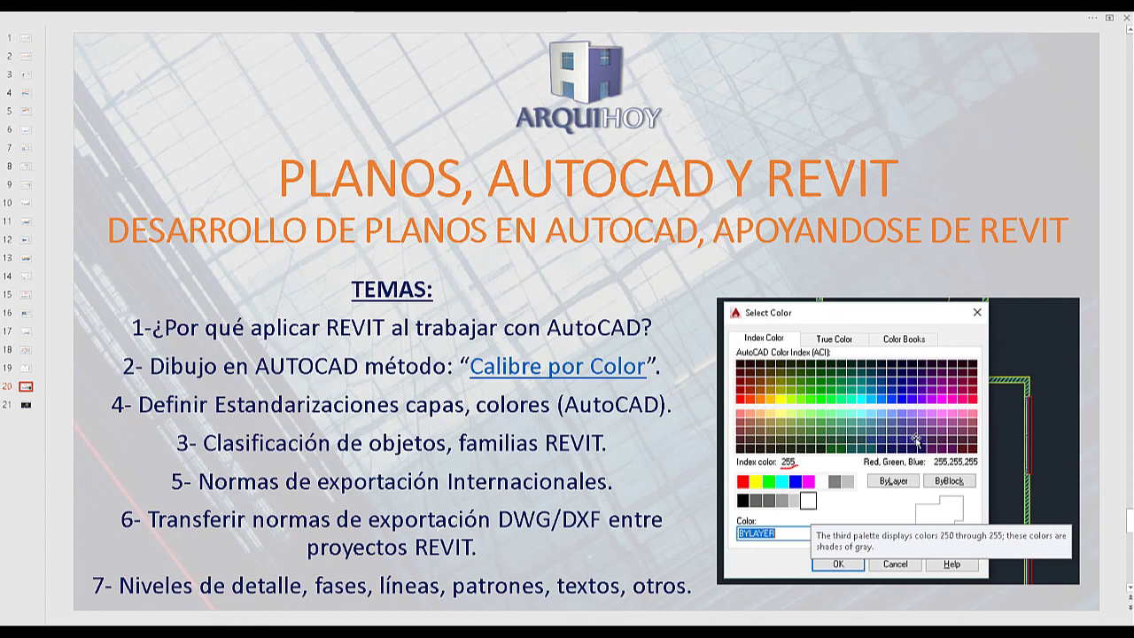